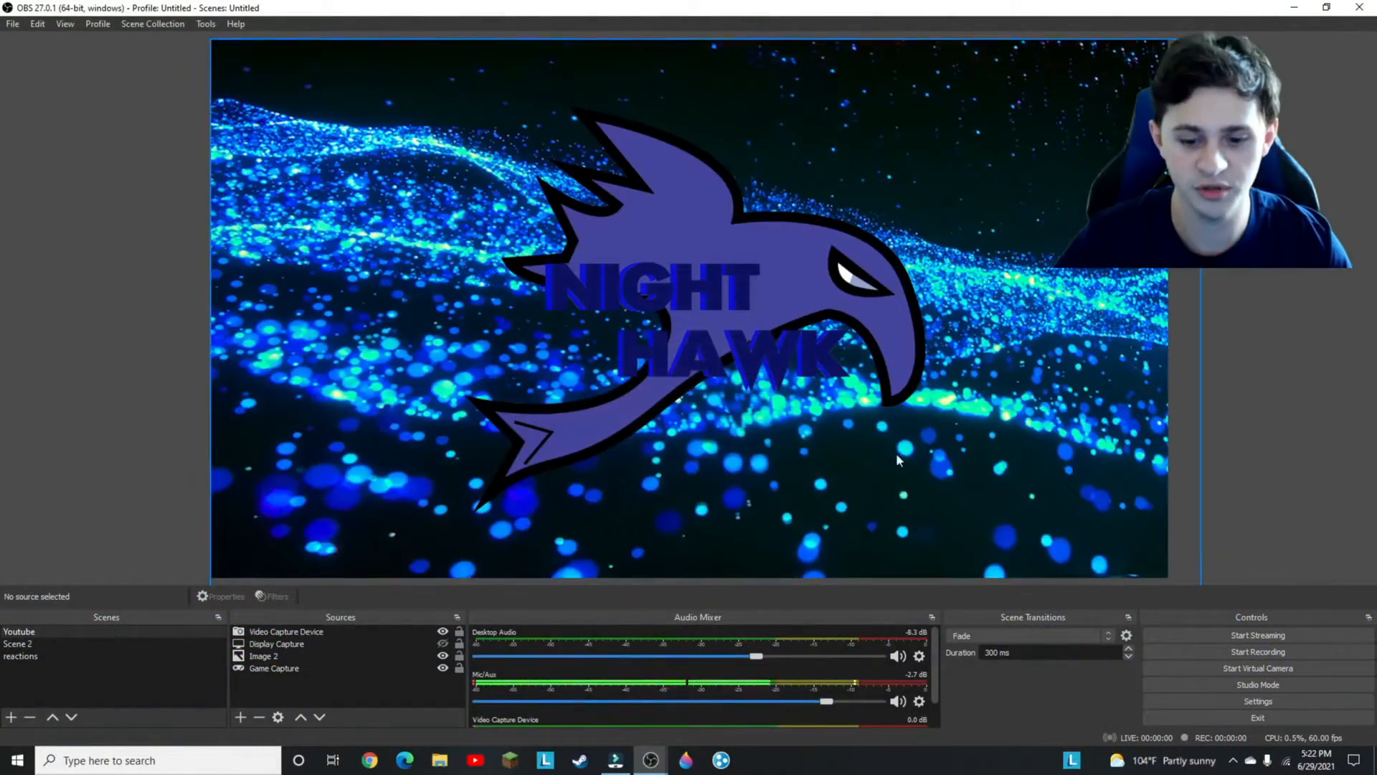
# - Hide the Image 2 source in the Youtube scene and add a new scene named "youtube video how to"
pyautogui.moveTo(645, 765)
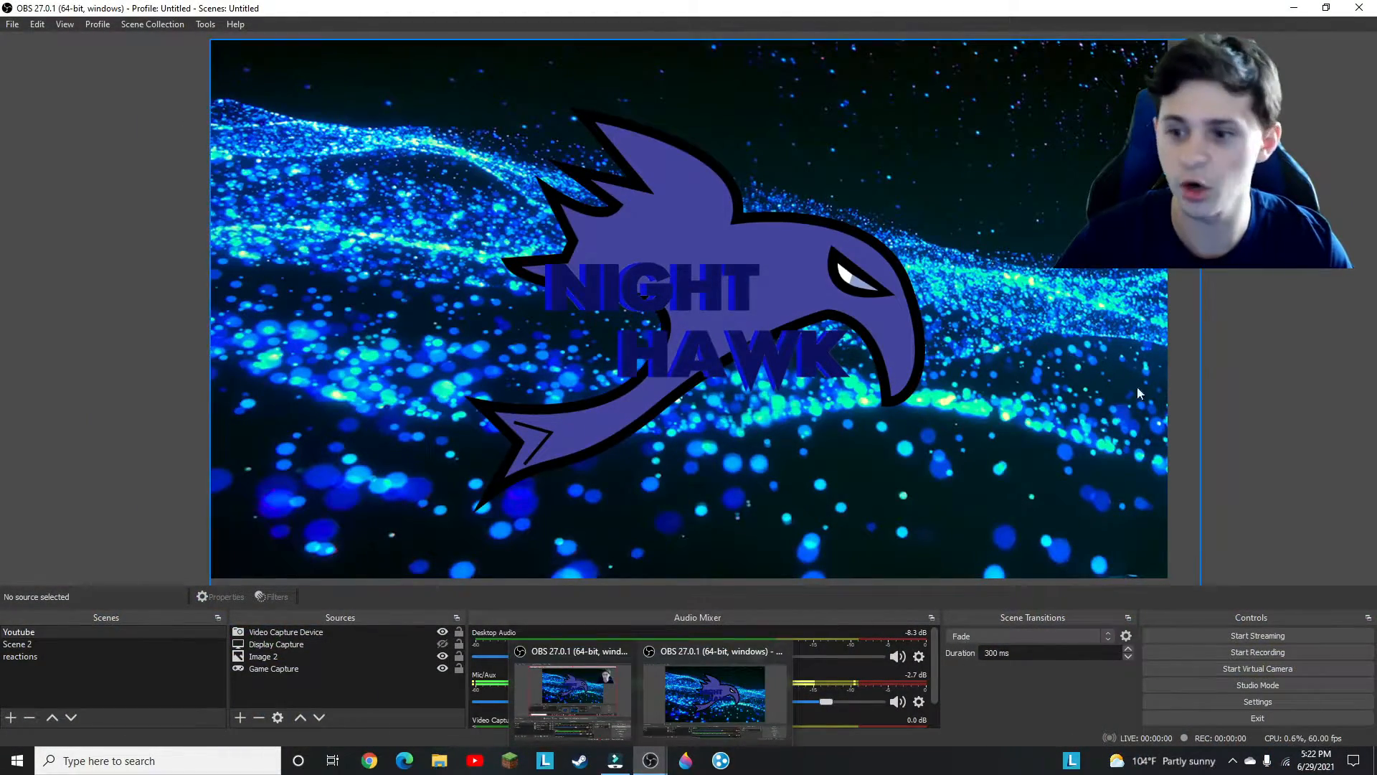
pyautogui.click(442, 656)
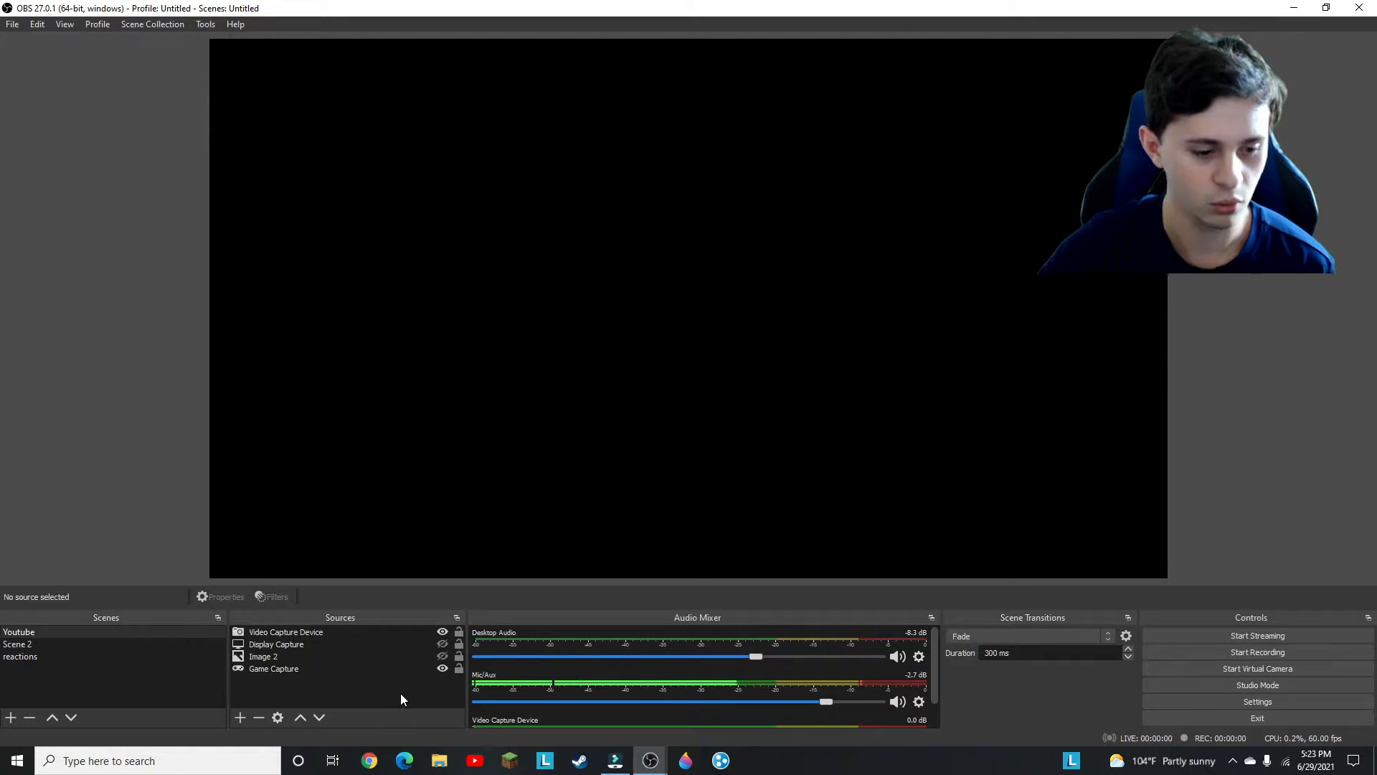
pyautogui.click(10, 717)
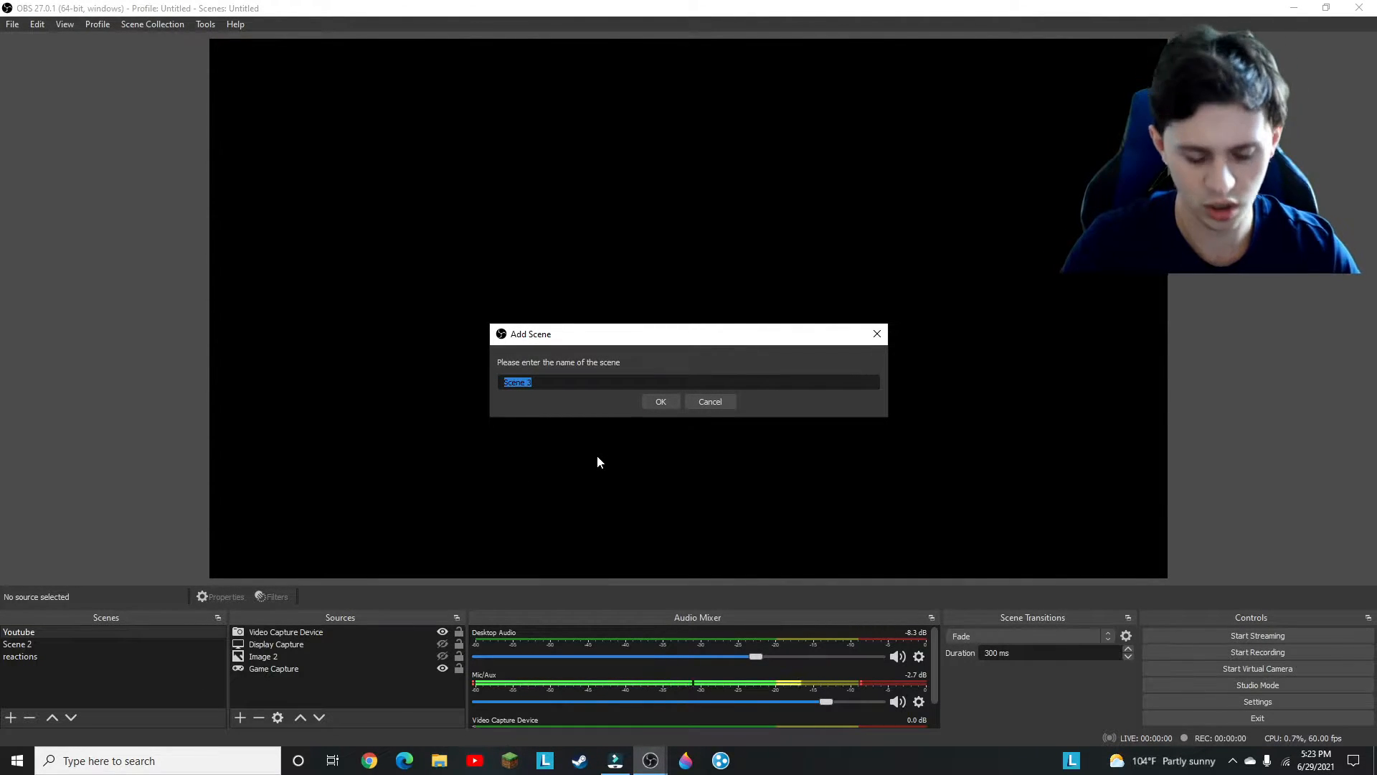
pyautogui.write('youtu')
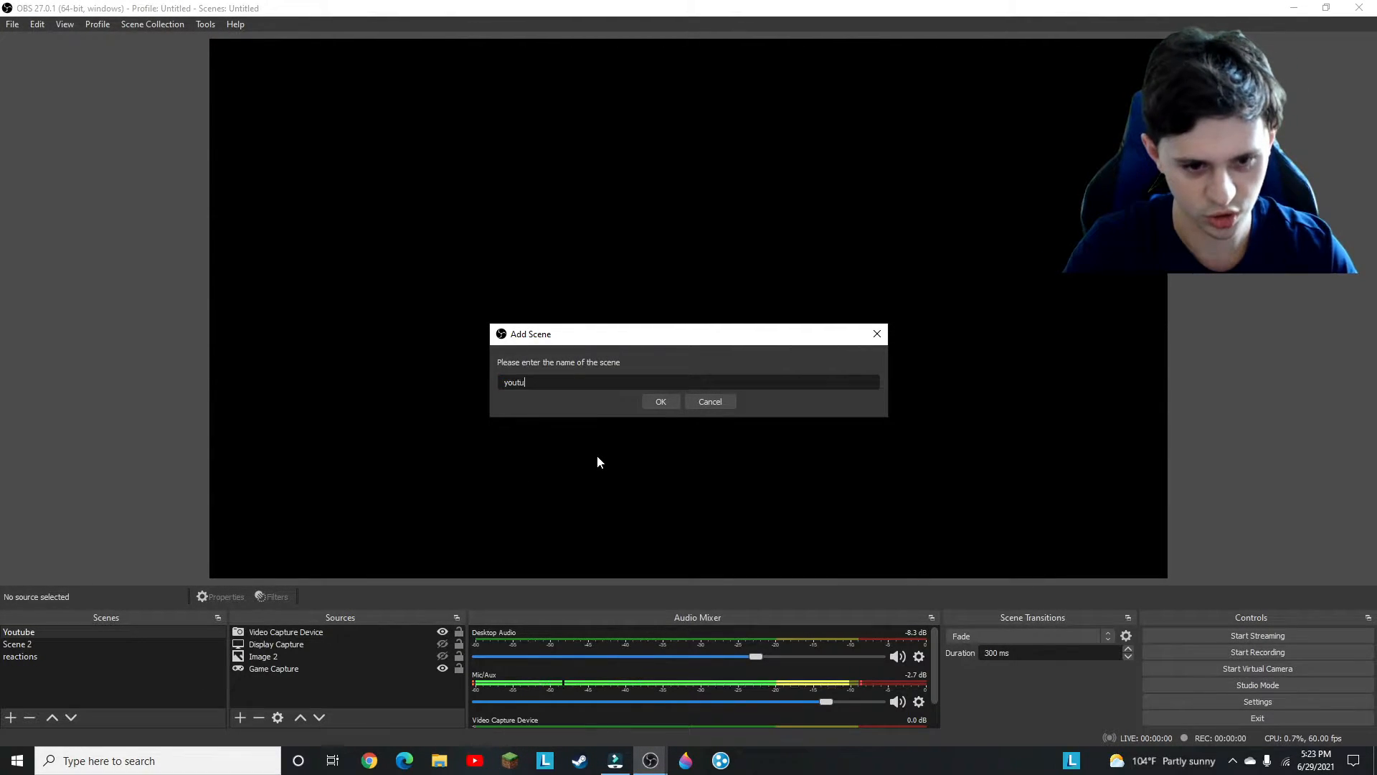
pyautogui.write('be video ')
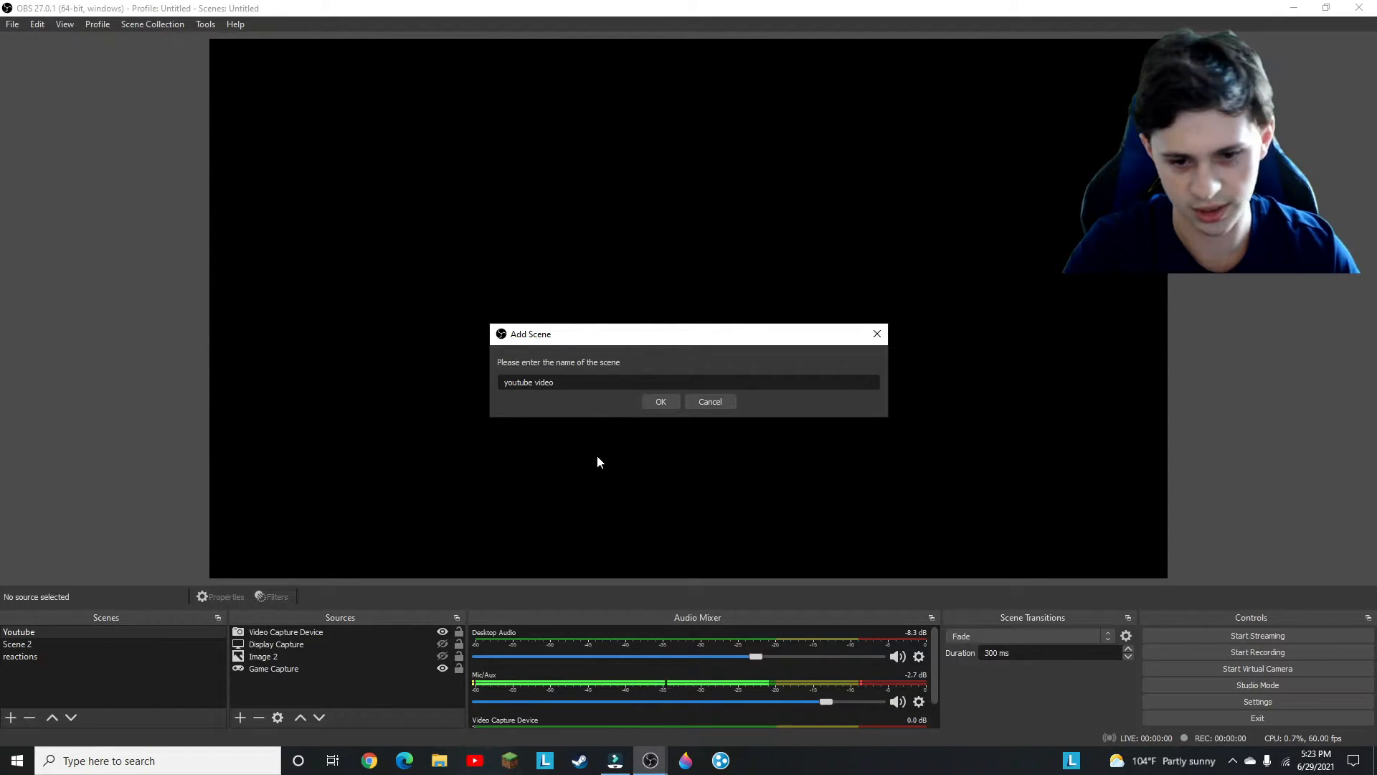
pyautogui.write('how to')
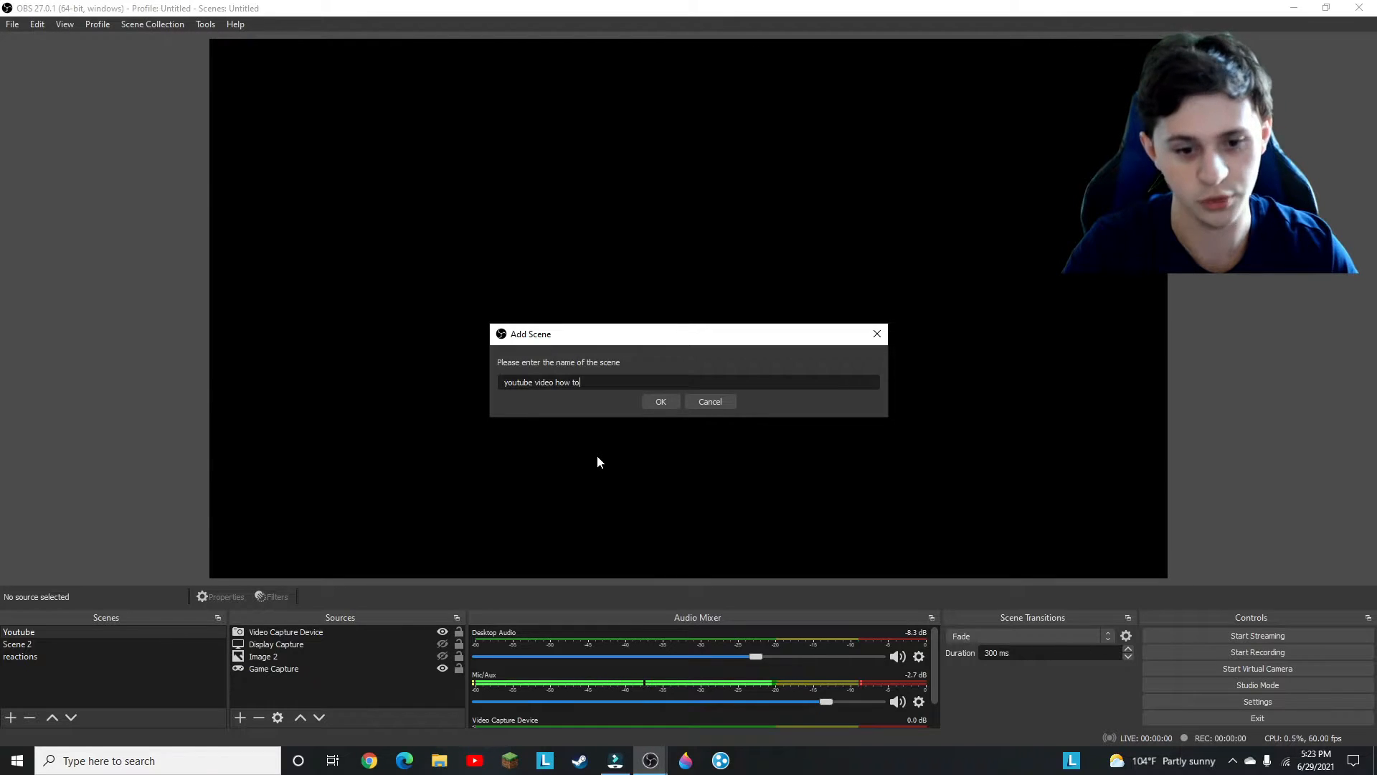
pyautogui.press('Return')
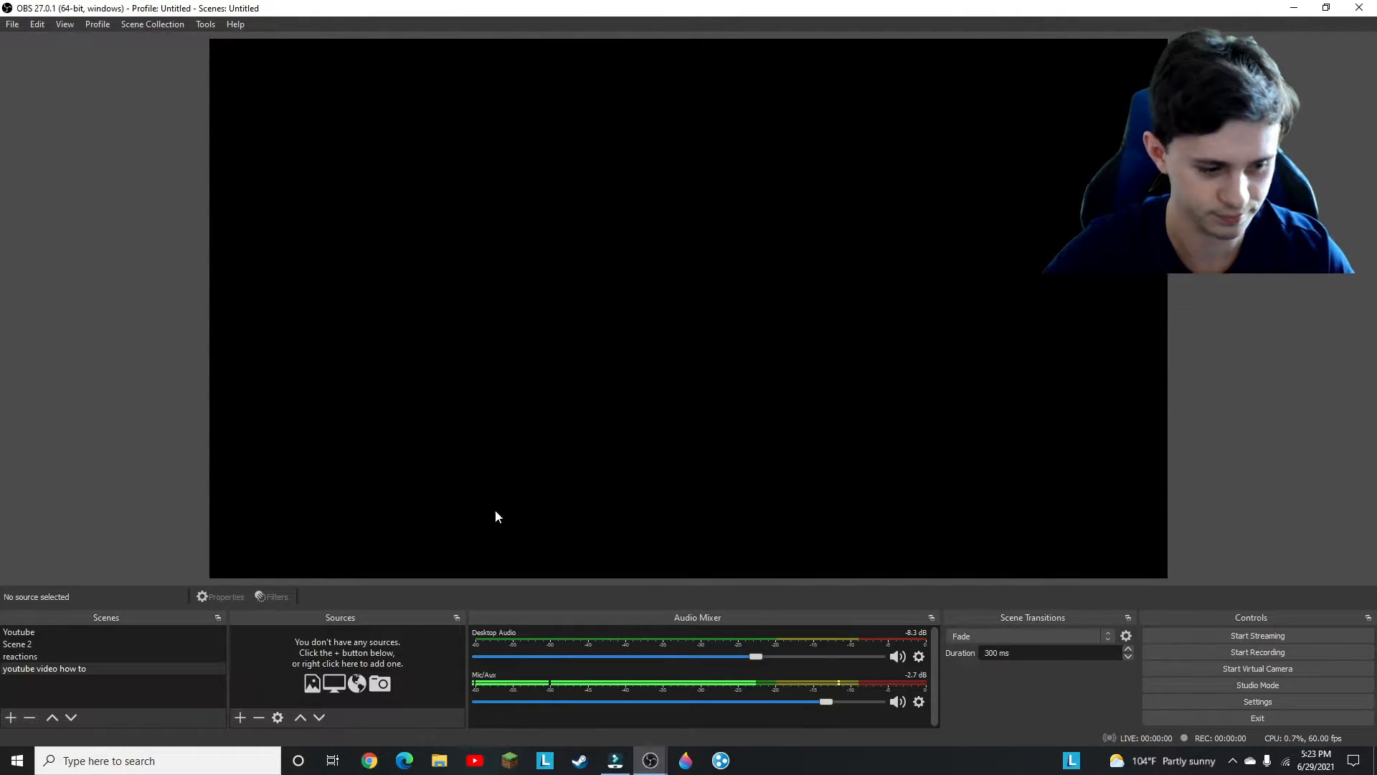
pyautogui.click(245, 720)
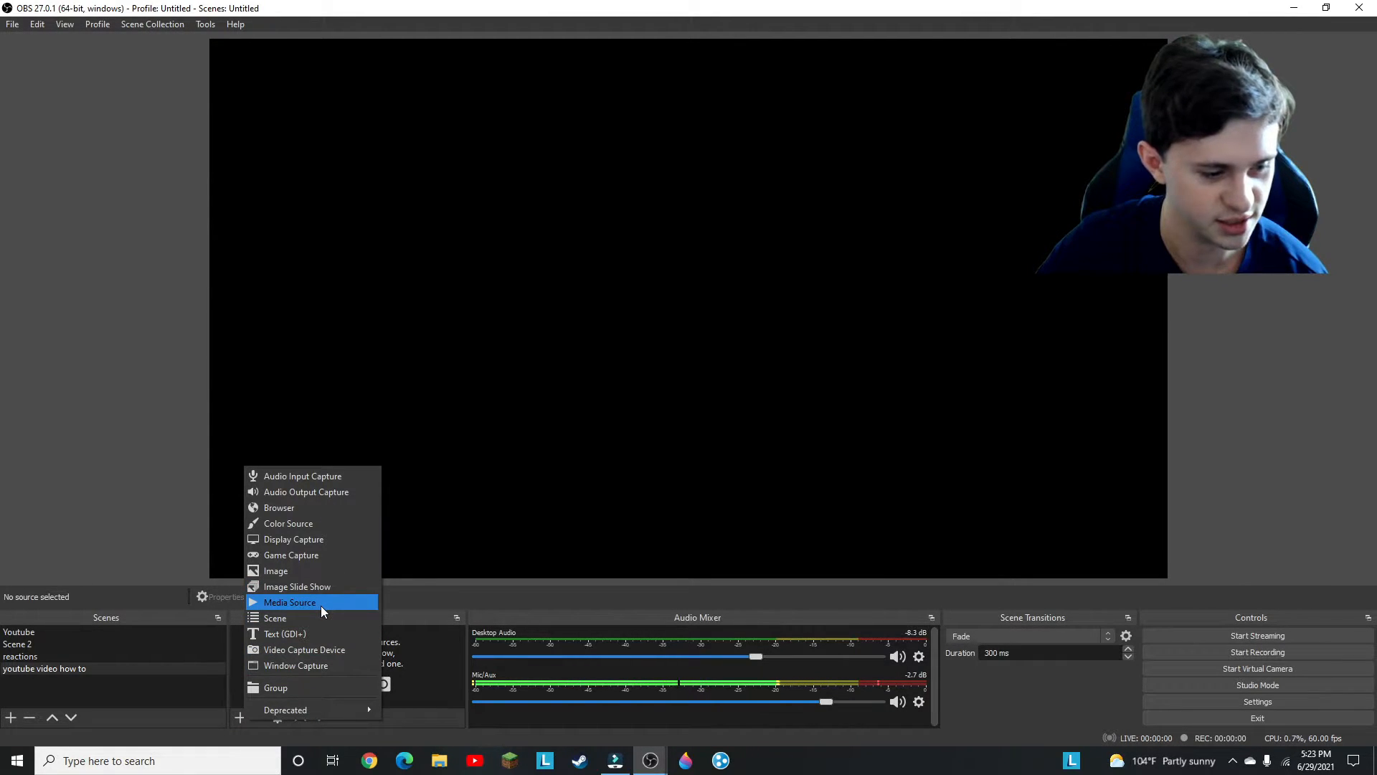
pyautogui.click(328, 648)
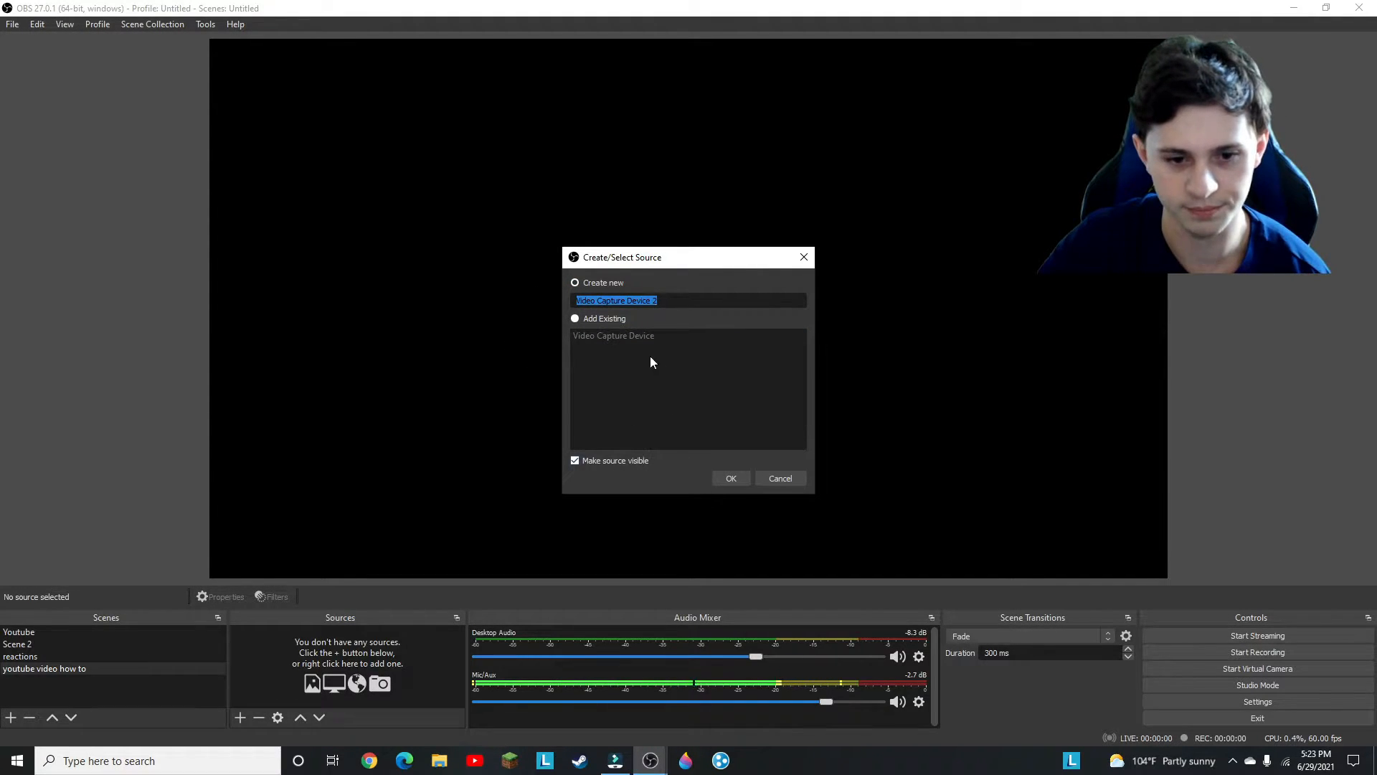
pyautogui.click(575, 318)
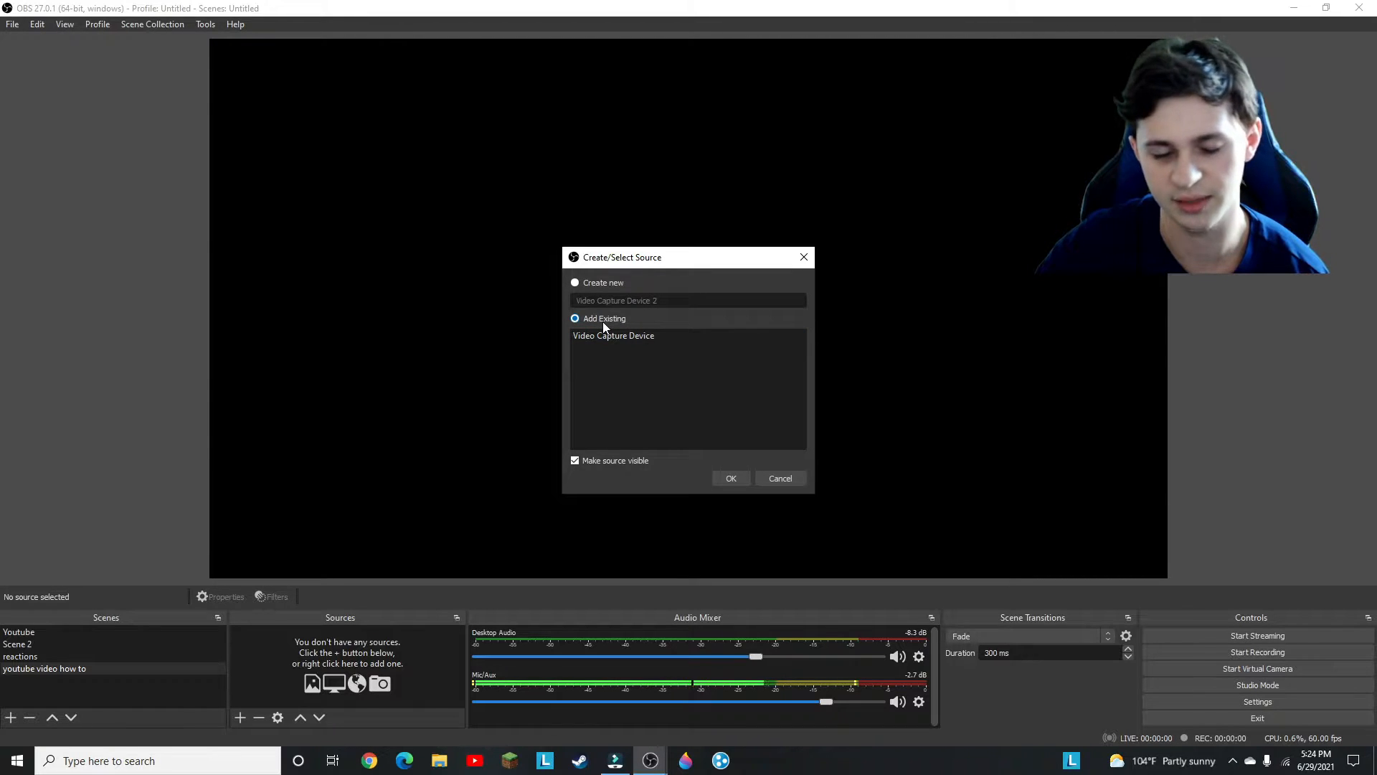
pyautogui.click(576, 283)
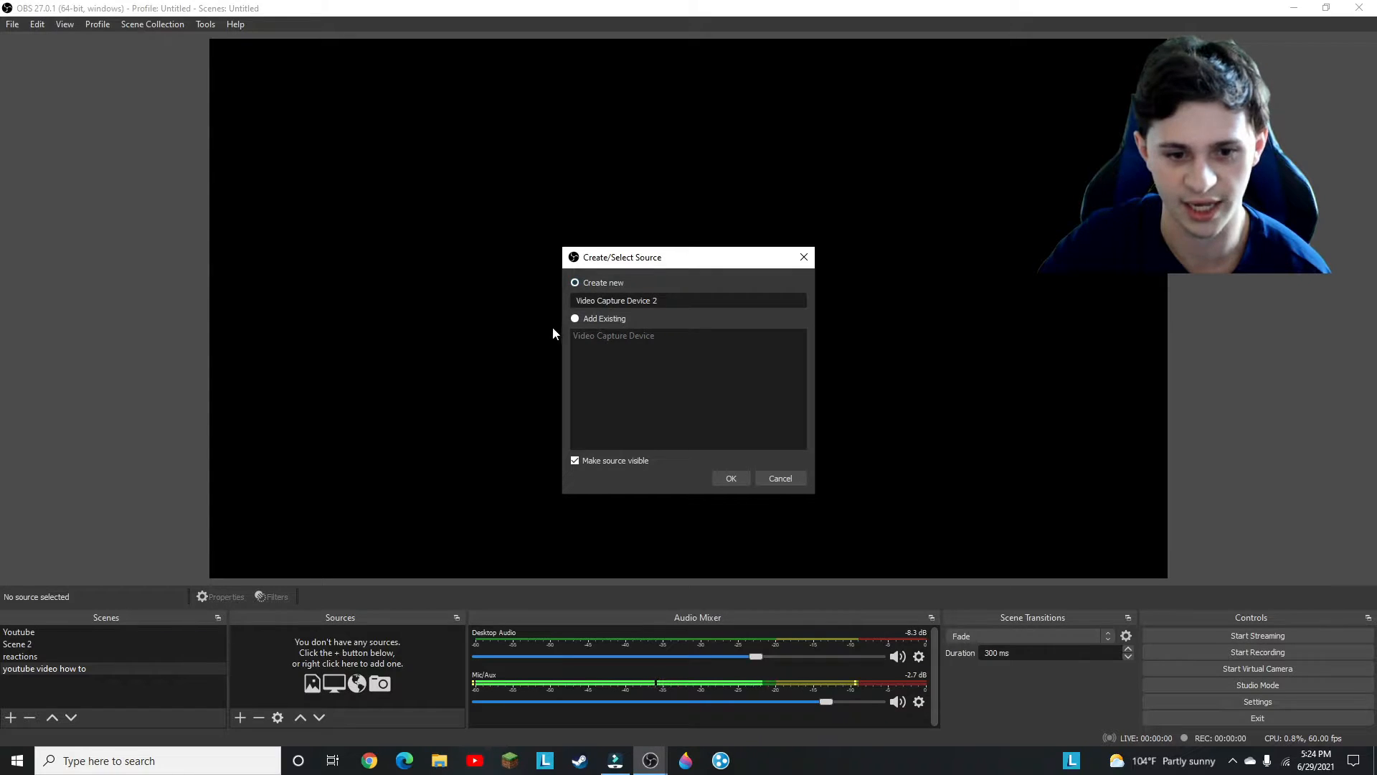
pyautogui.click(780, 479)
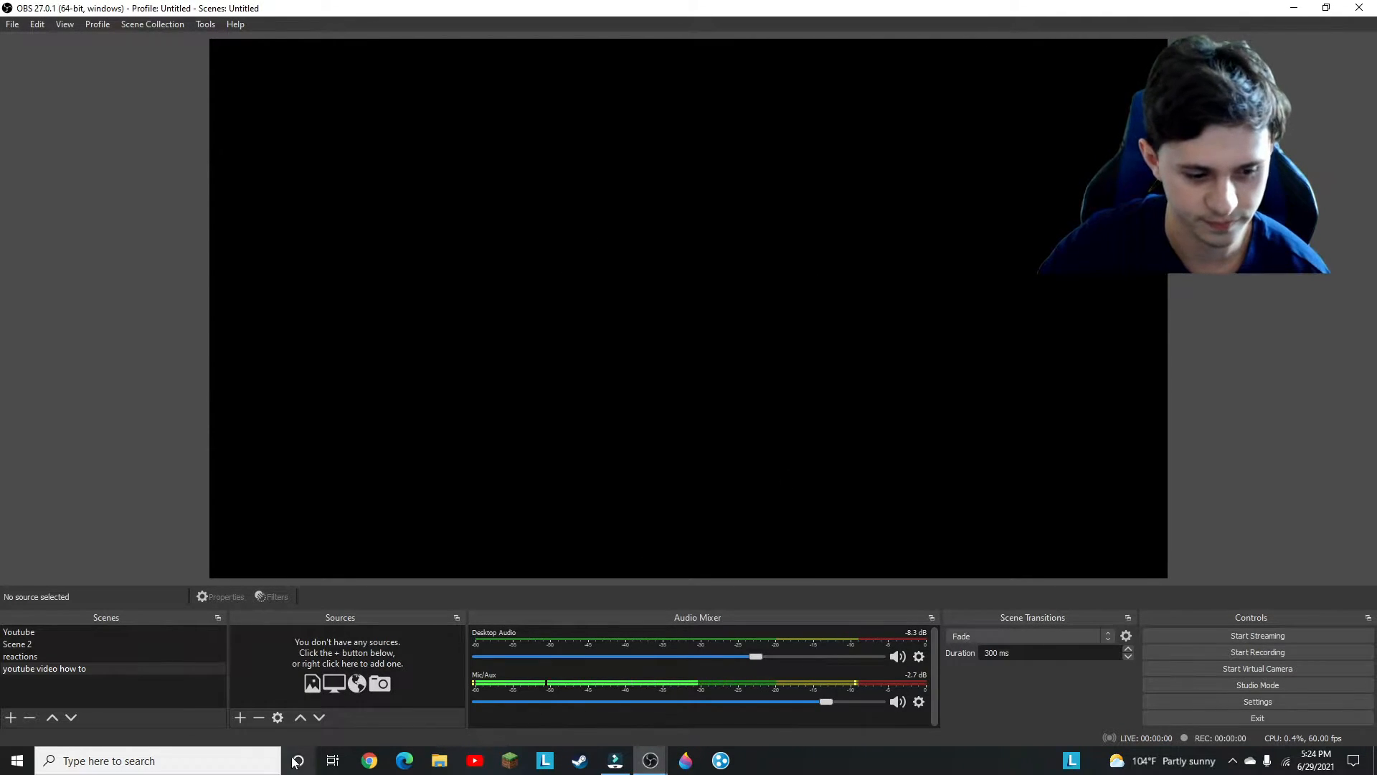
# - Add a new Game Capture source and try the Capture specific window mode, discarding the property changes
pyautogui.click(236, 724)
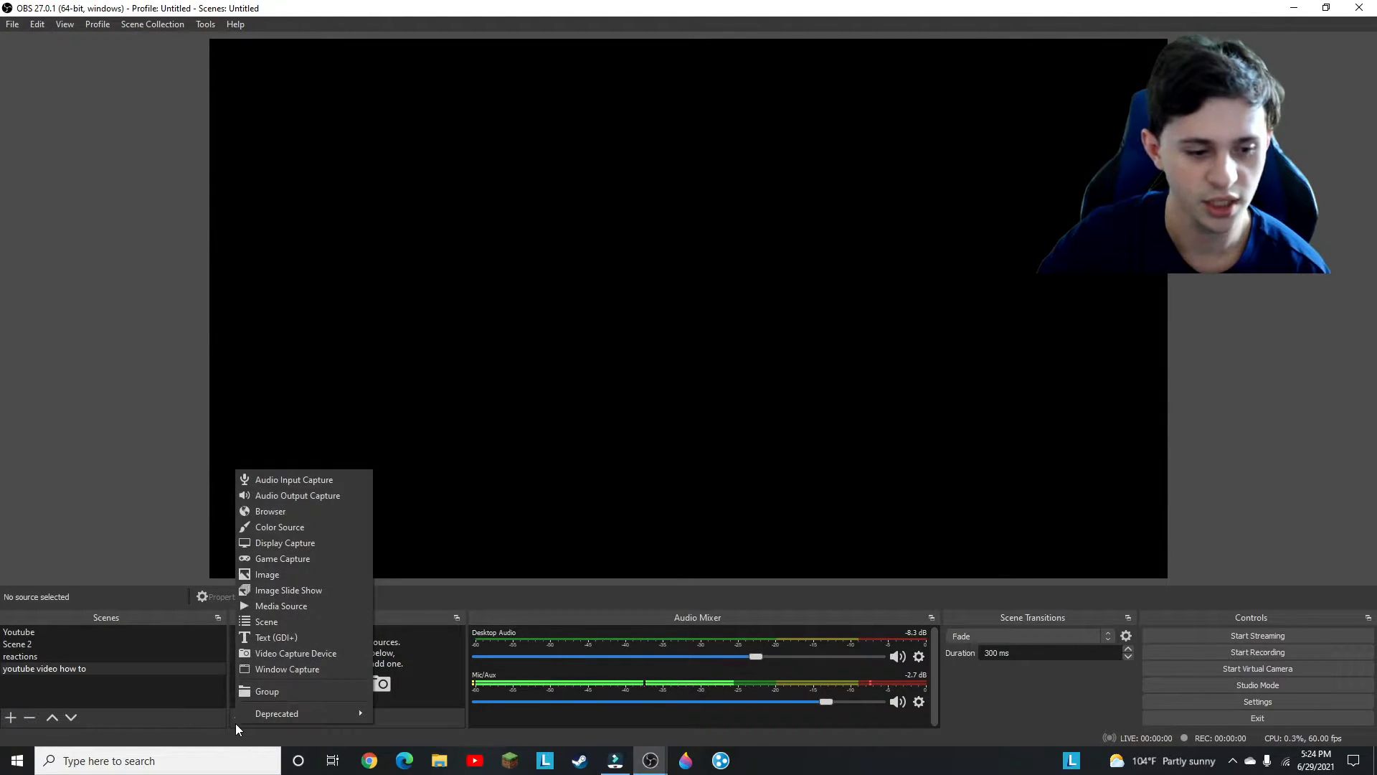
pyautogui.click(272, 559)
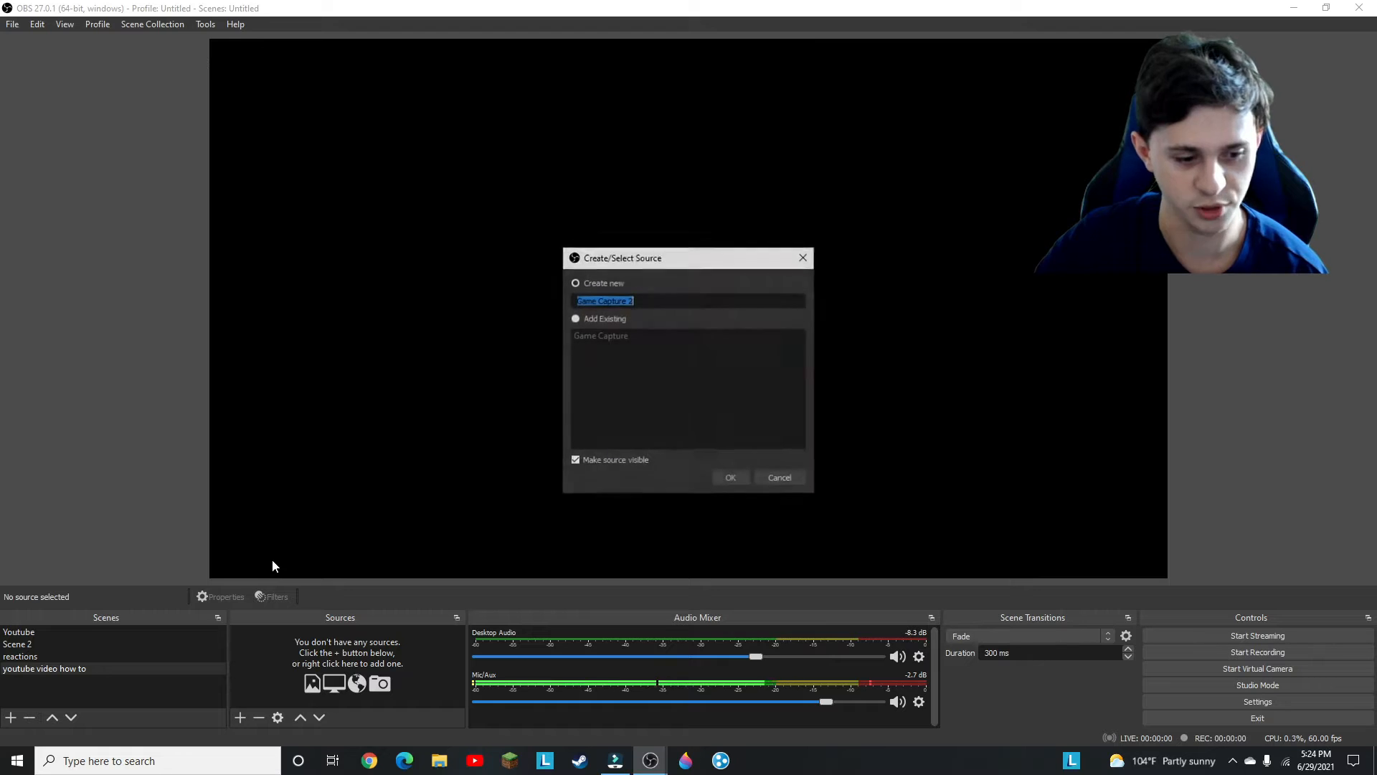
pyautogui.click(743, 483)
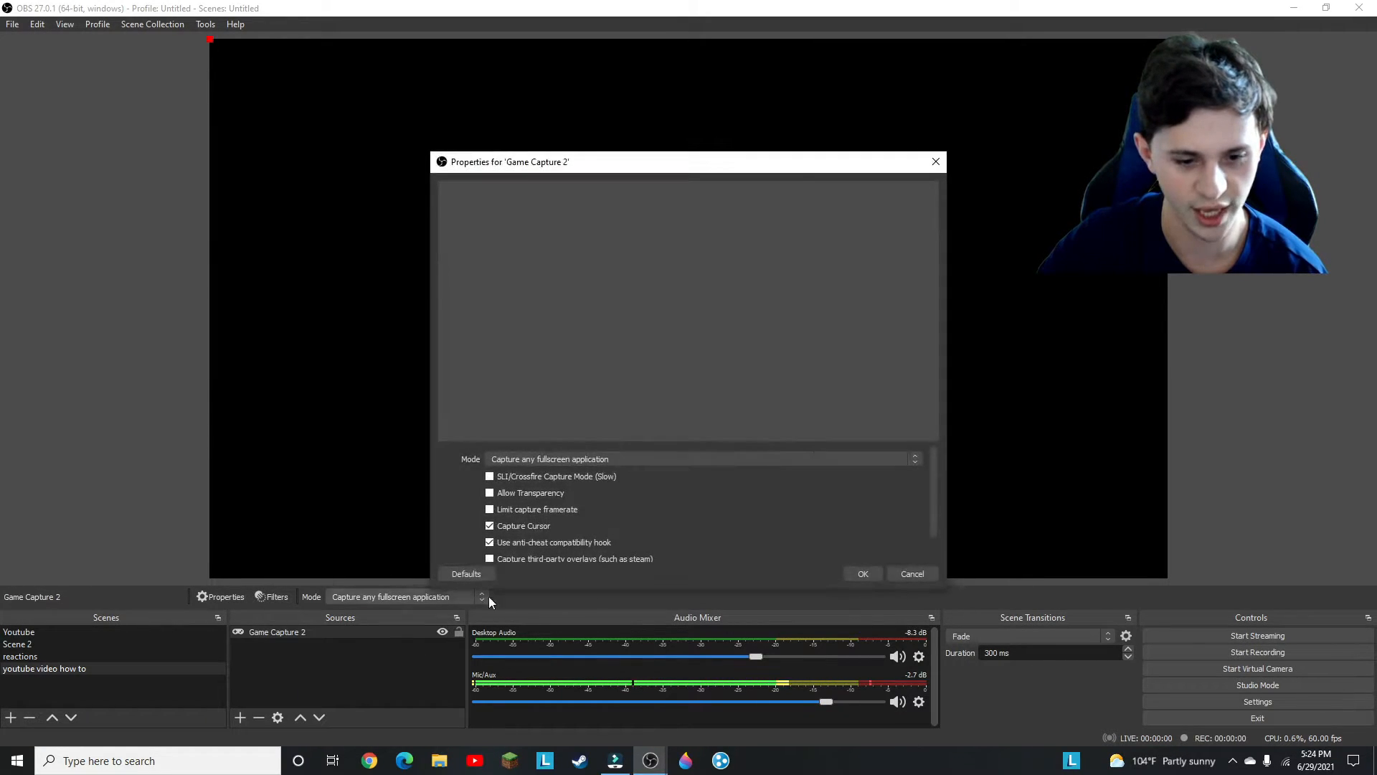
pyautogui.click(610, 460)
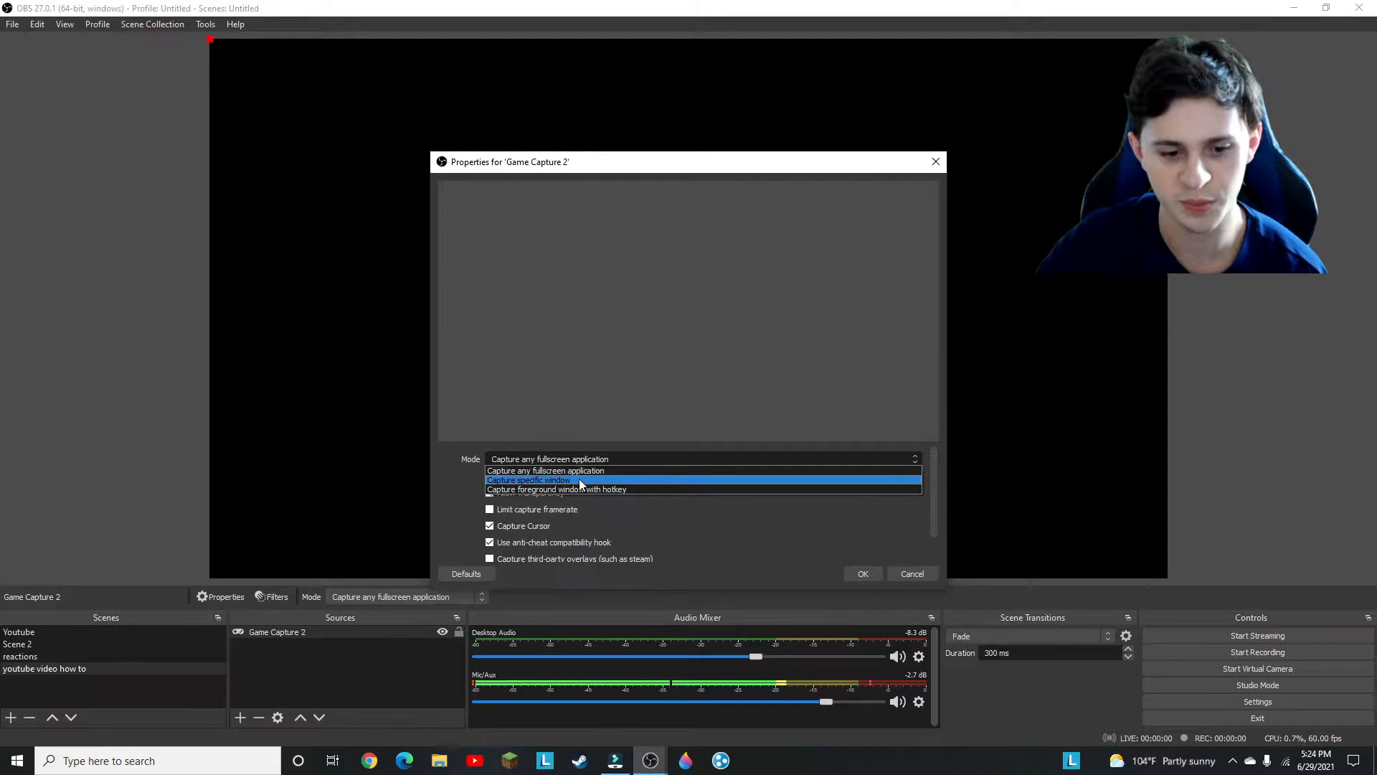
pyautogui.click(579, 479)
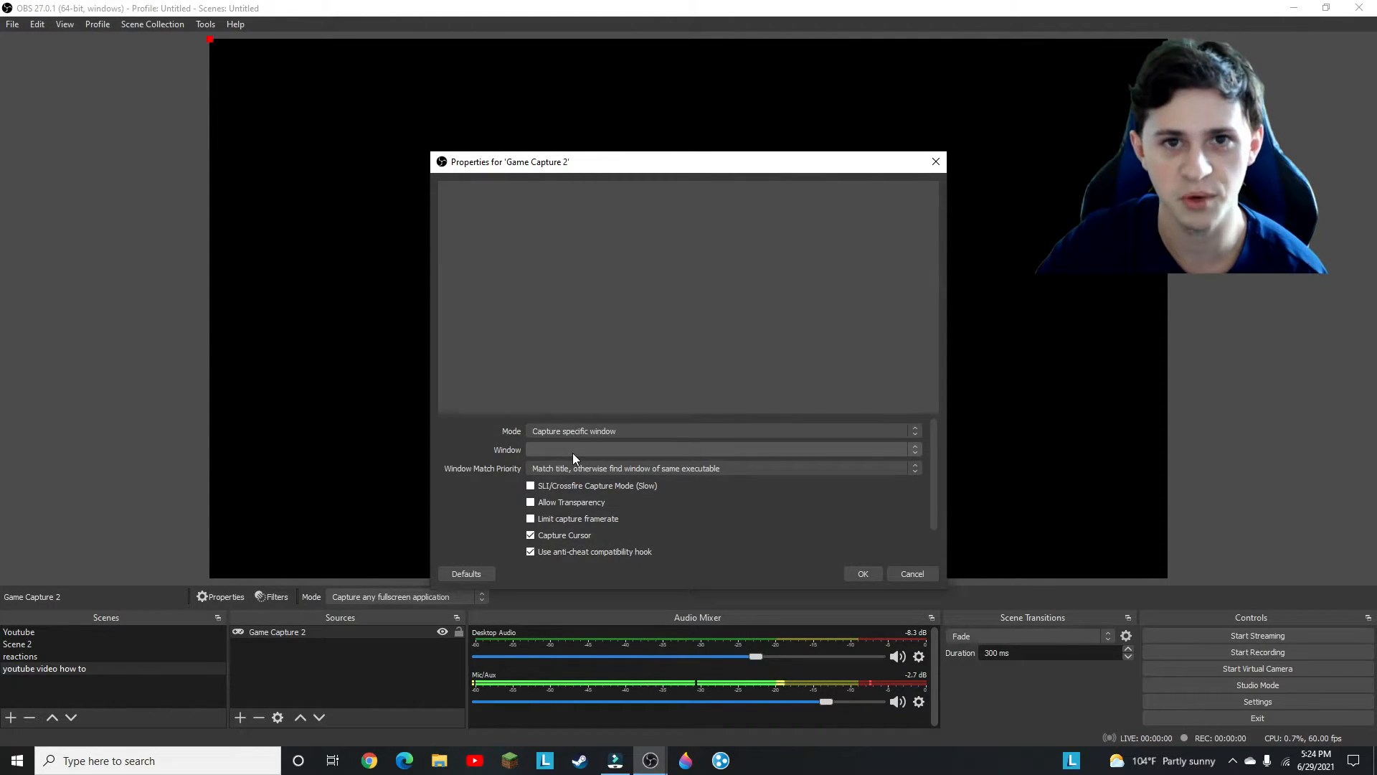
pyautogui.click(573, 453)
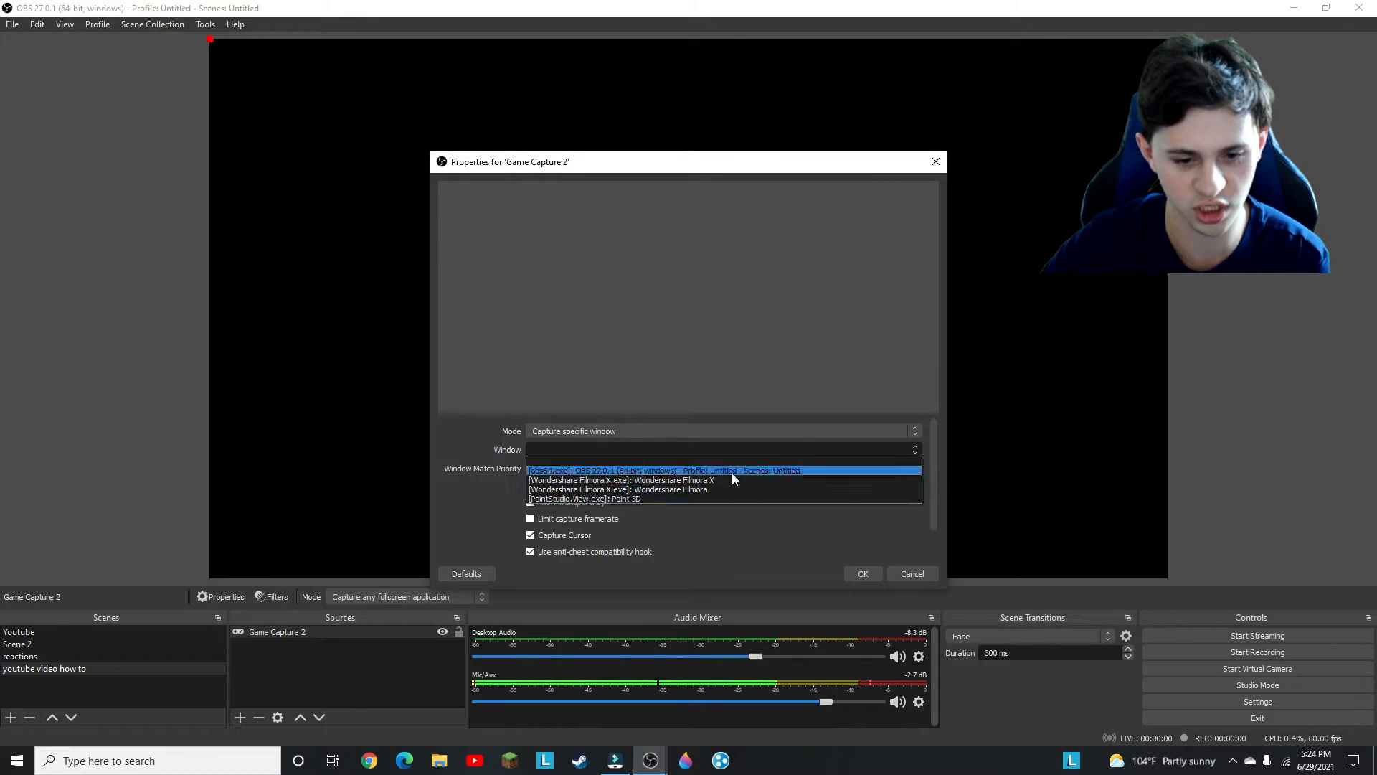
pyautogui.click(913, 574)
pyautogui.click(913, 573)
# - Remove the Game Capture 2 source from the "youtube video how to" scene
pyautogui.rightClick(344, 636)
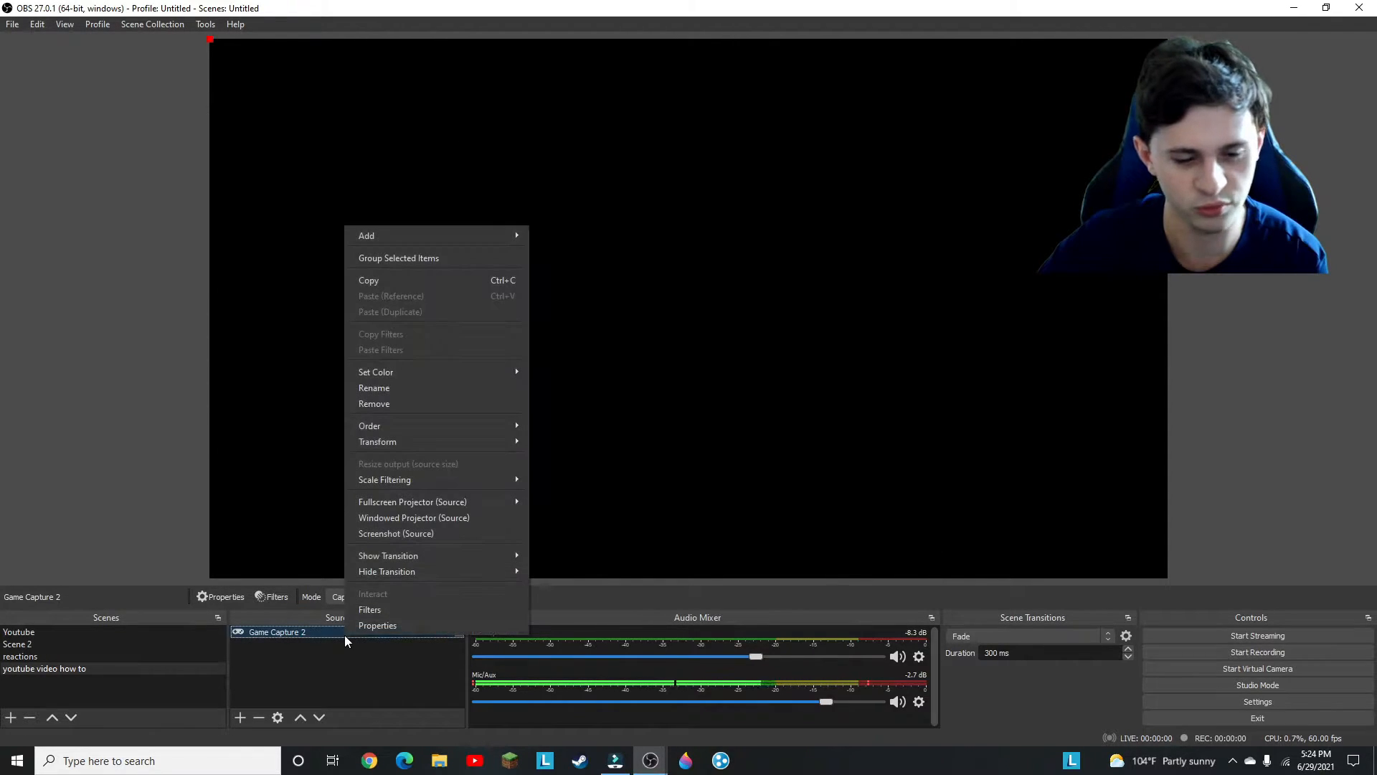
pyautogui.click(365, 405)
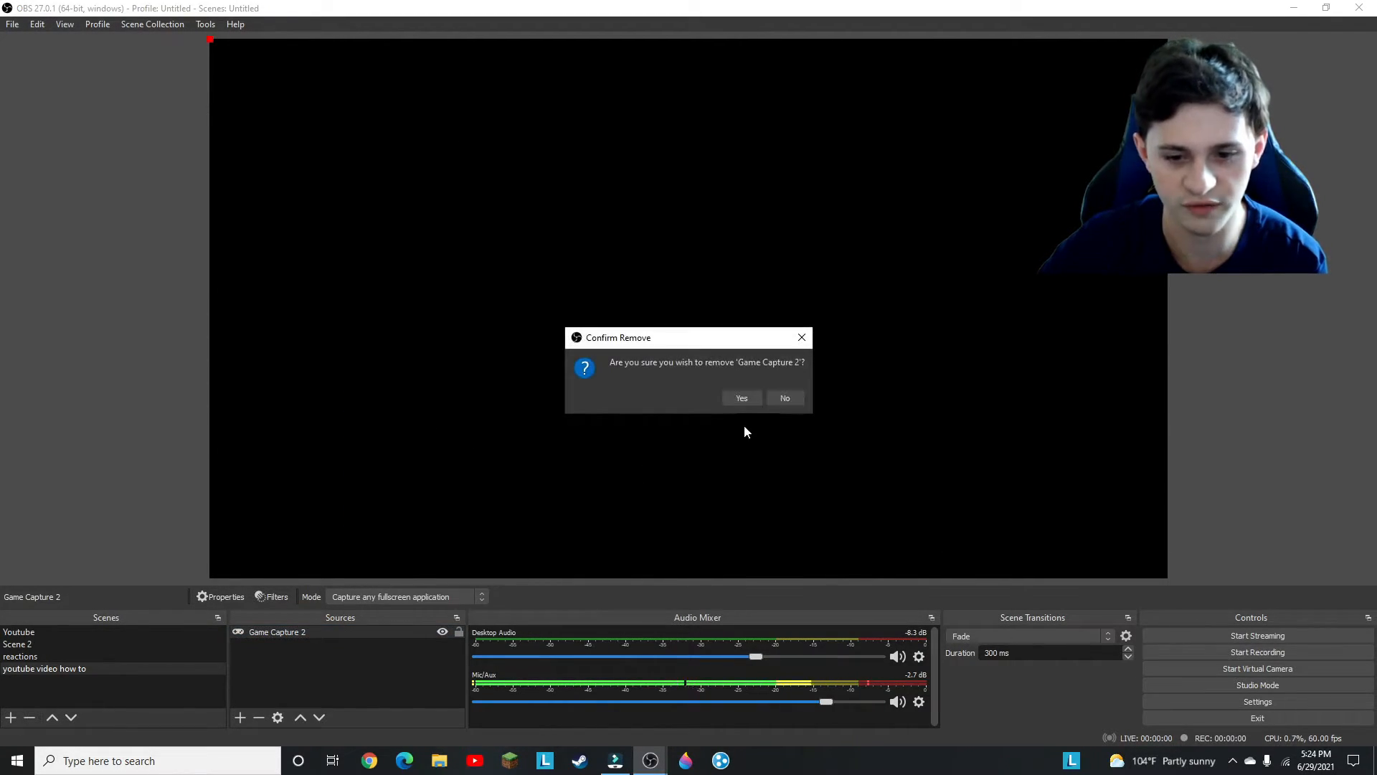
pyautogui.click(742, 400)
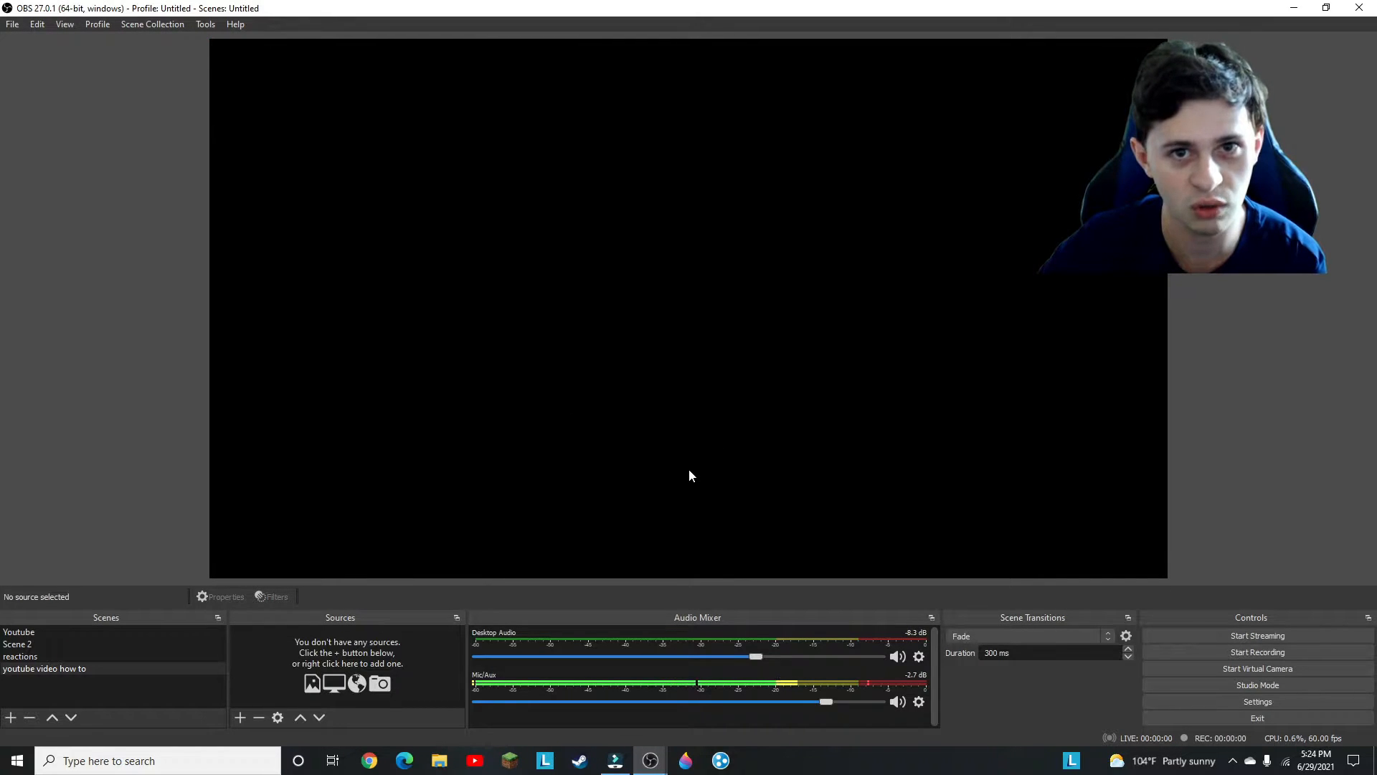
# - Add a new Game Capture source again with its default properties and remove it from the scene
pyautogui.click(236, 718)
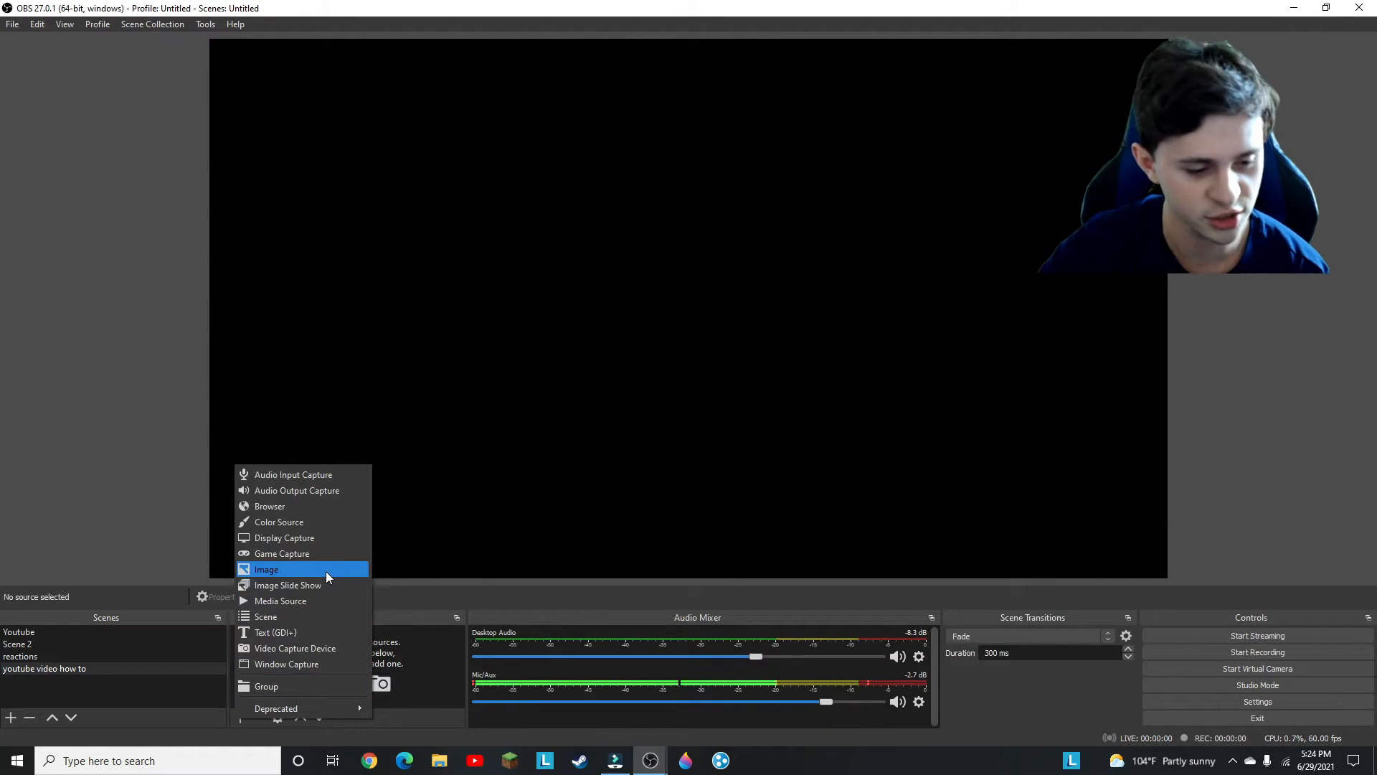
pyautogui.click(317, 554)
pyautogui.click(731, 478)
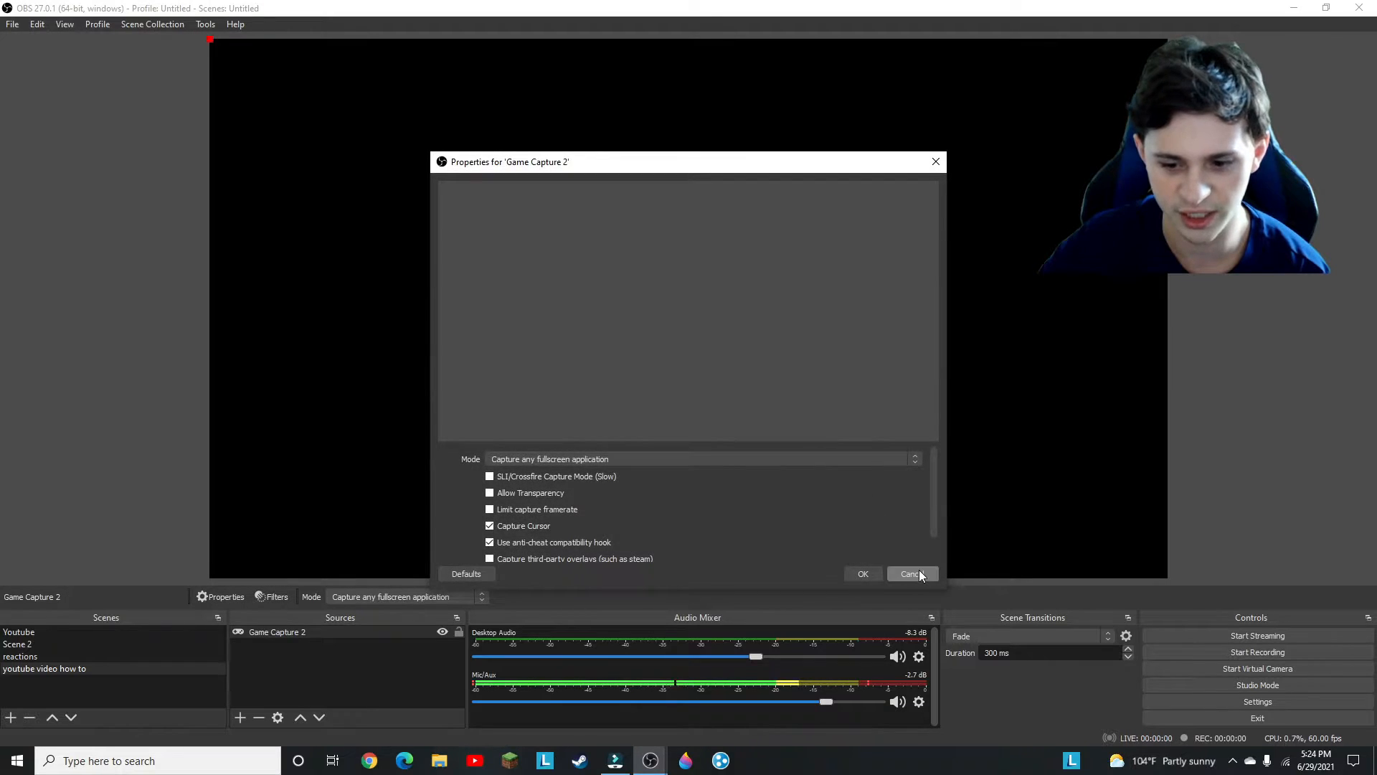
pyautogui.click(917, 570)
pyautogui.rightClick(364, 632)
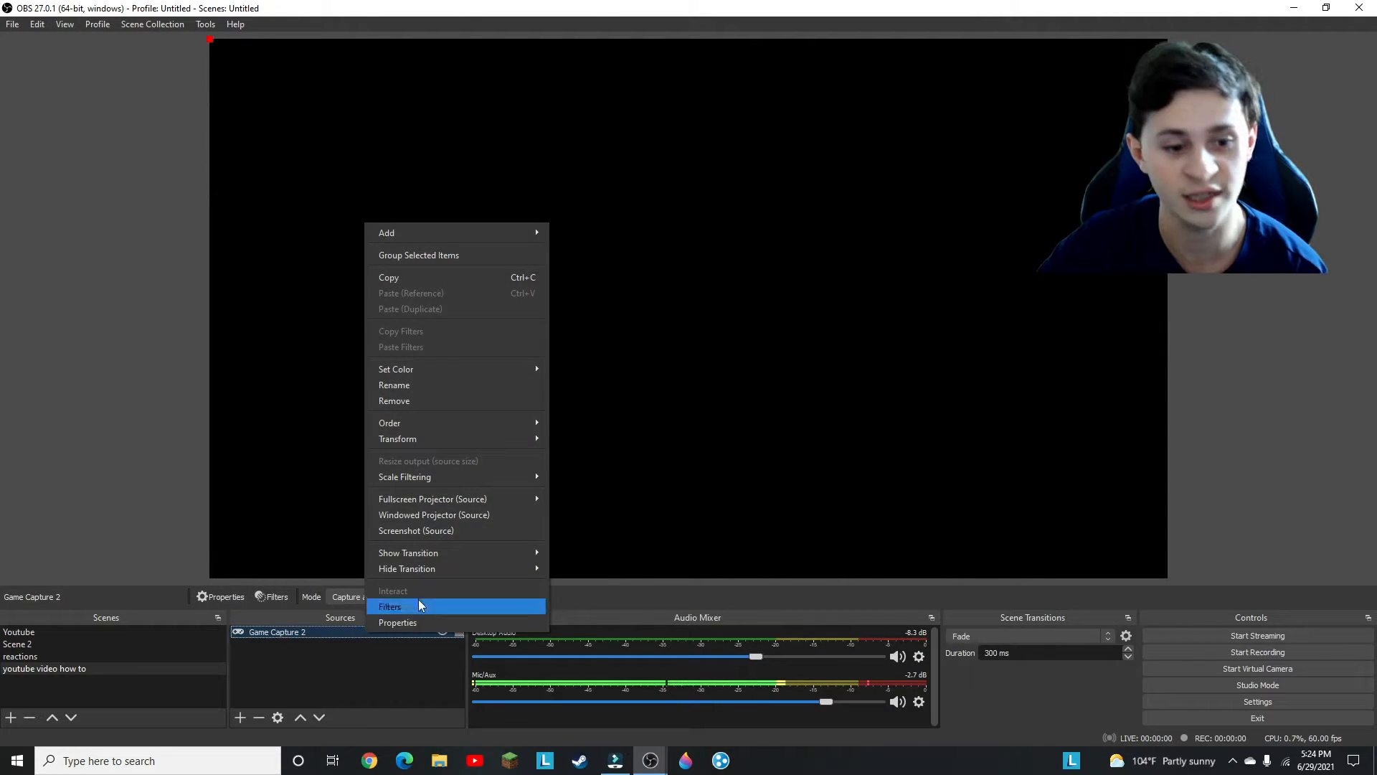
pyautogui.click(381, 400)
pyautogui.click(754, 400)
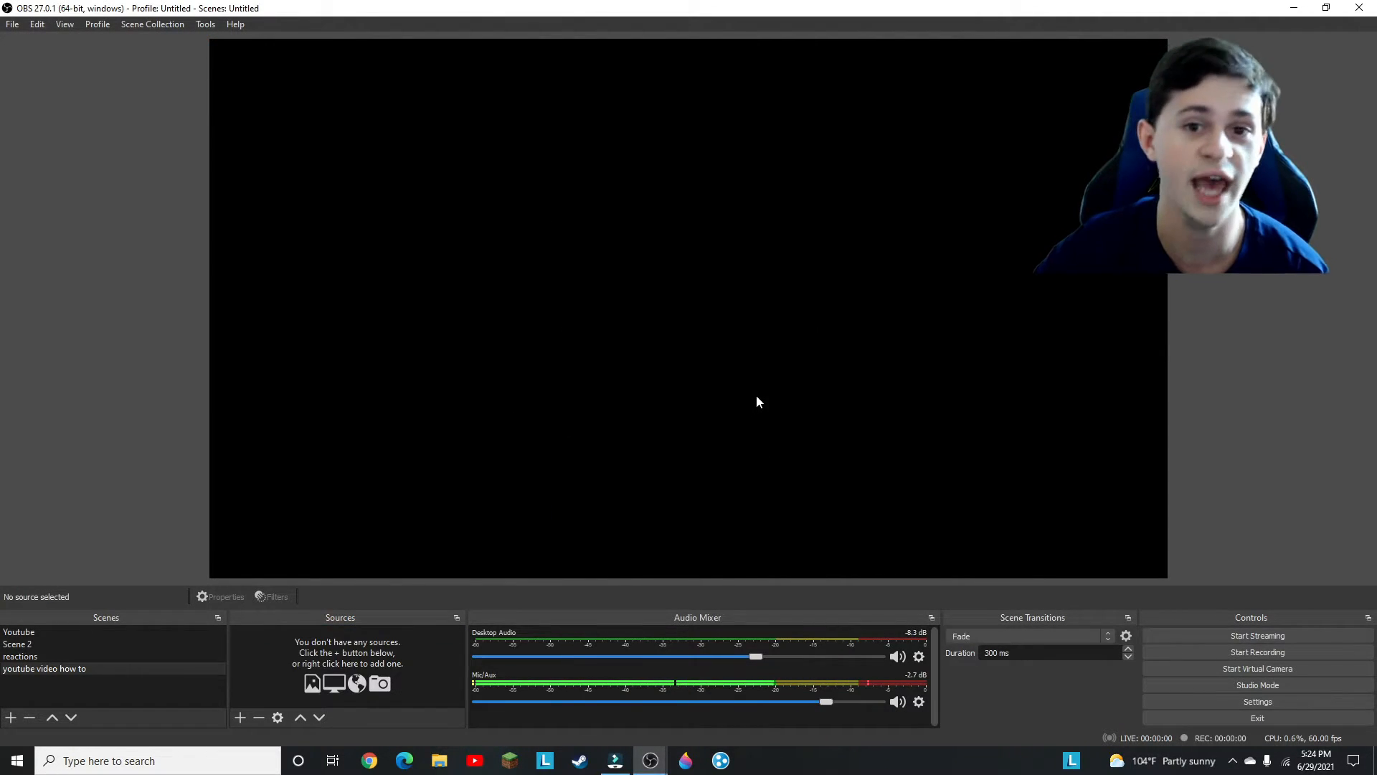
# - Add a new Display Capture source with its default properties and remove it from the scene
pyautogui.click(243, 726)
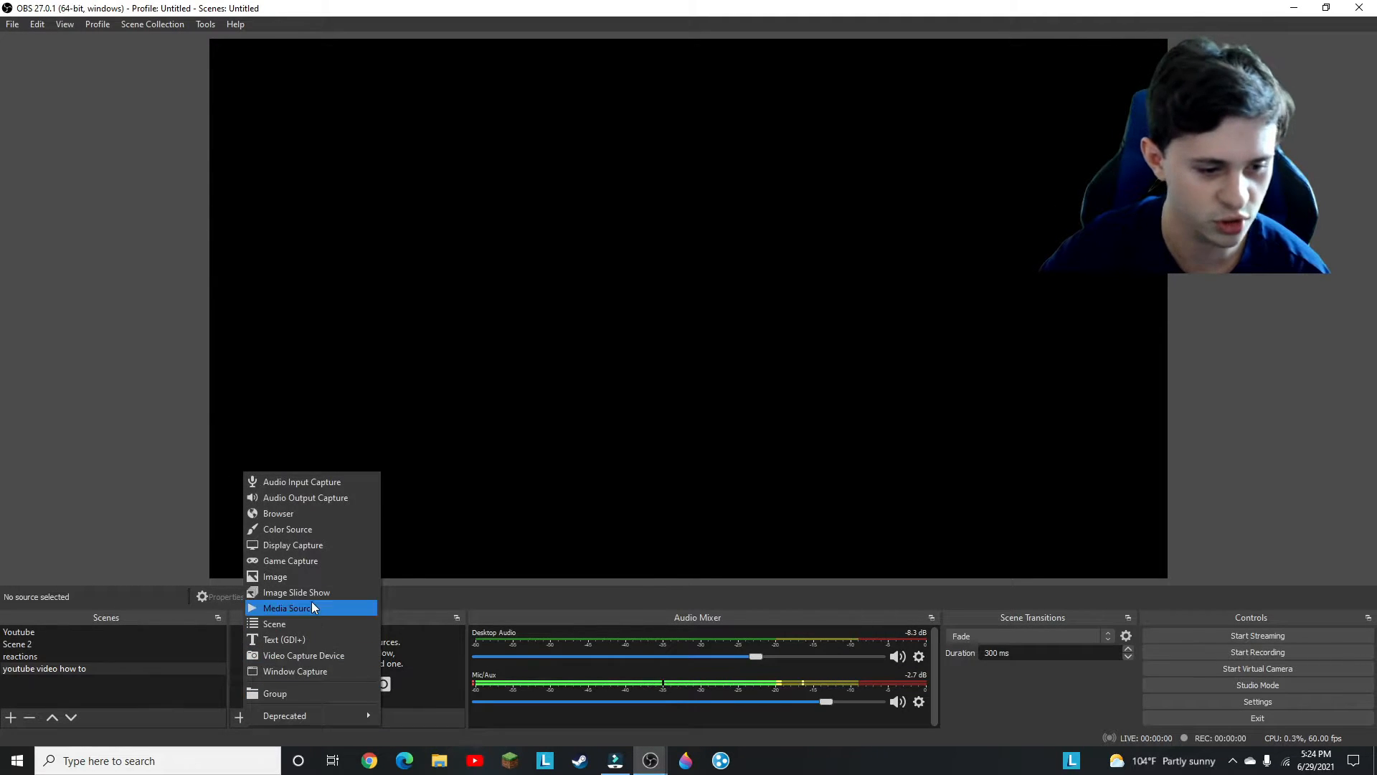
pyautogui.click(320, 547)
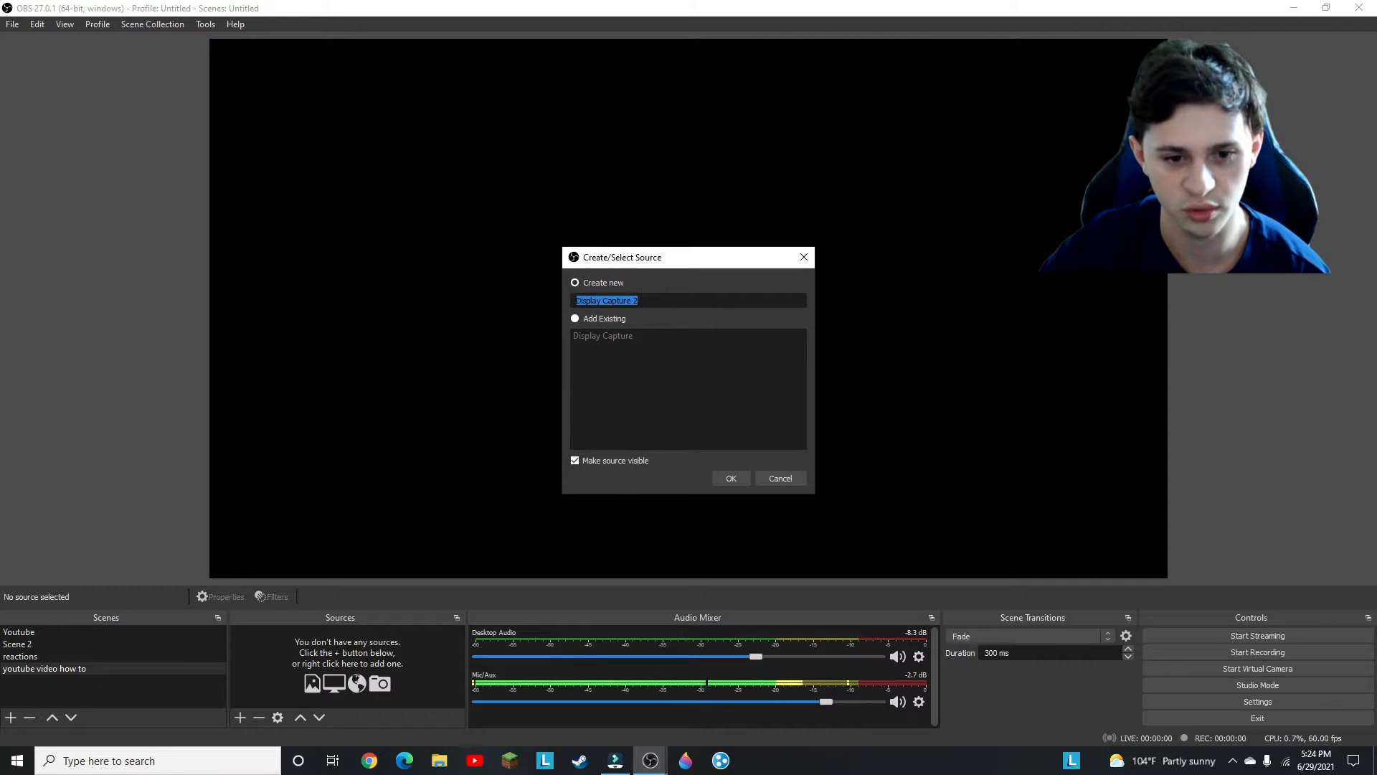
pyautogui.click(732, 479)
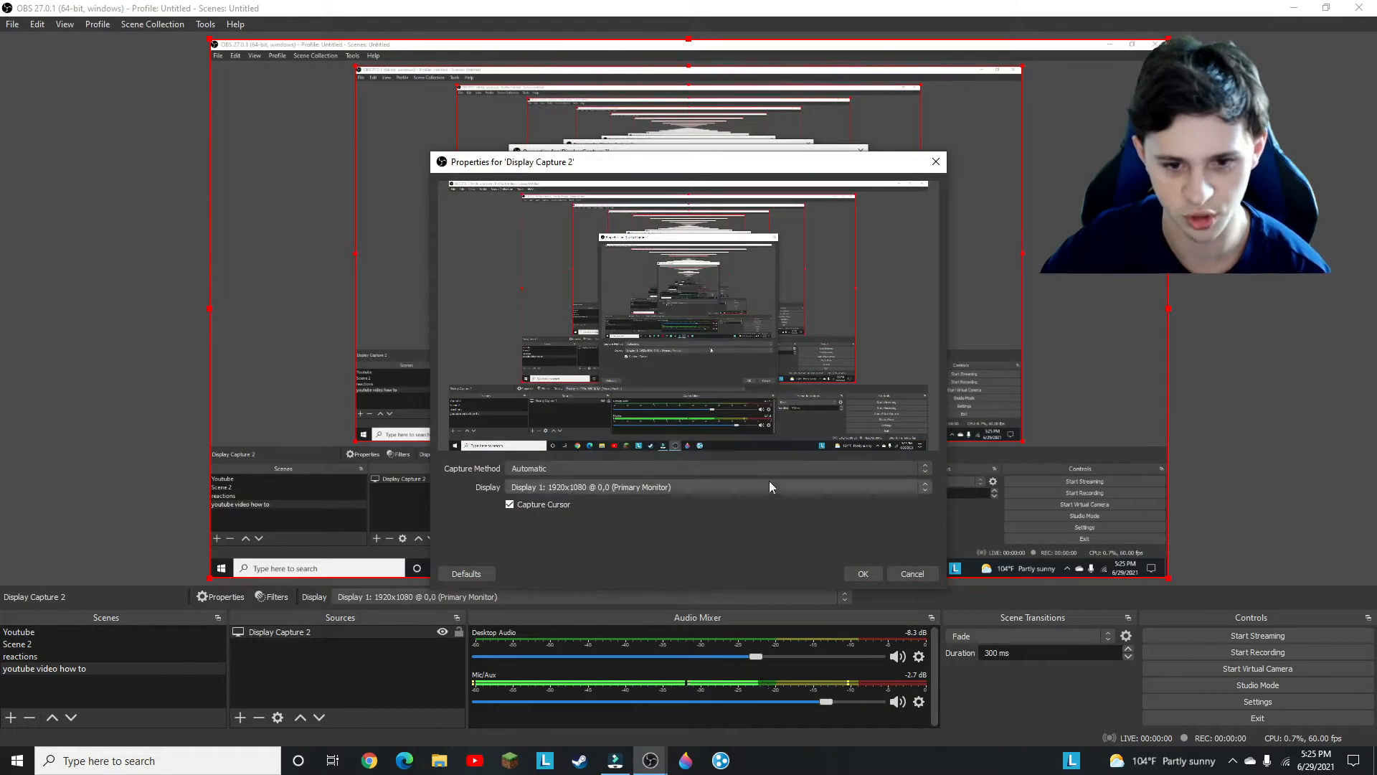
pyautogui.click(909, 574)
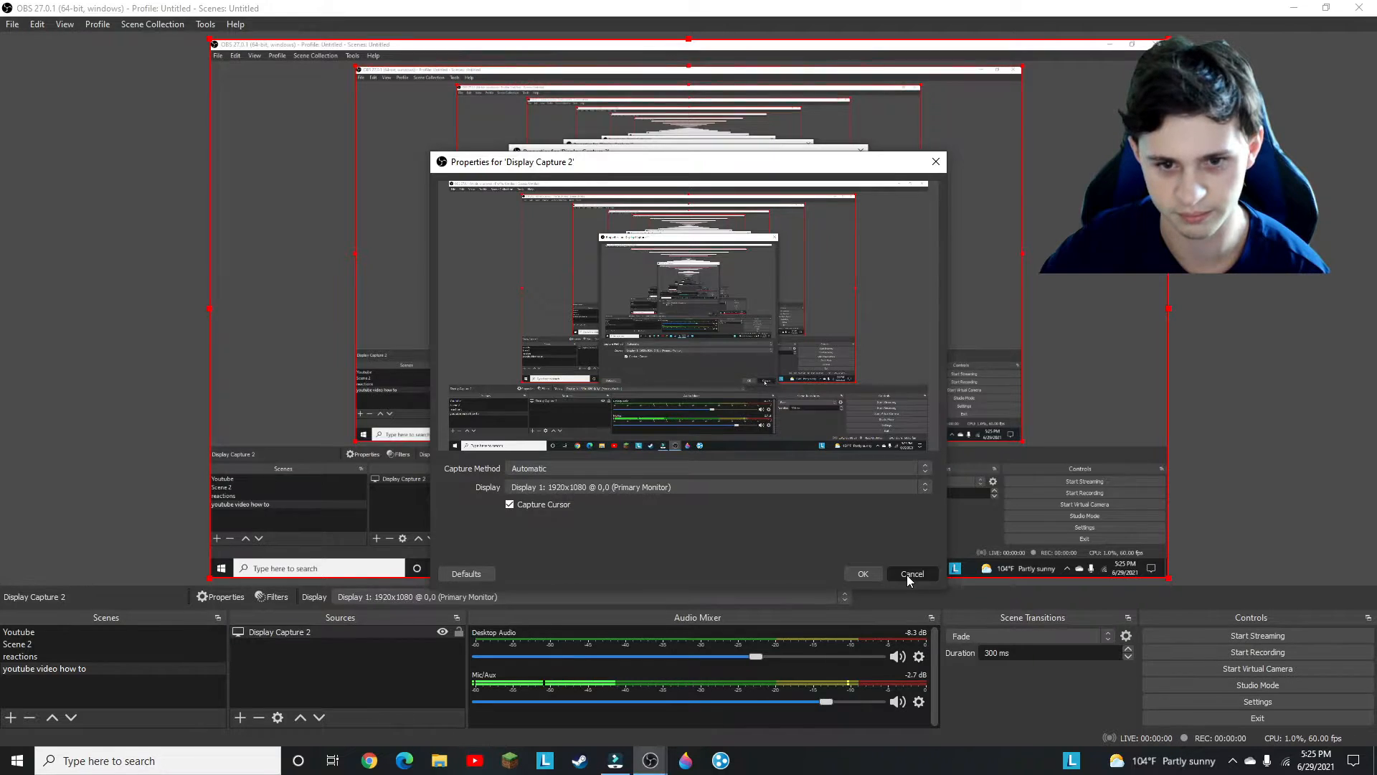
pyautogui.rightClick(350, 629)
pyautogui.click(385, 398)
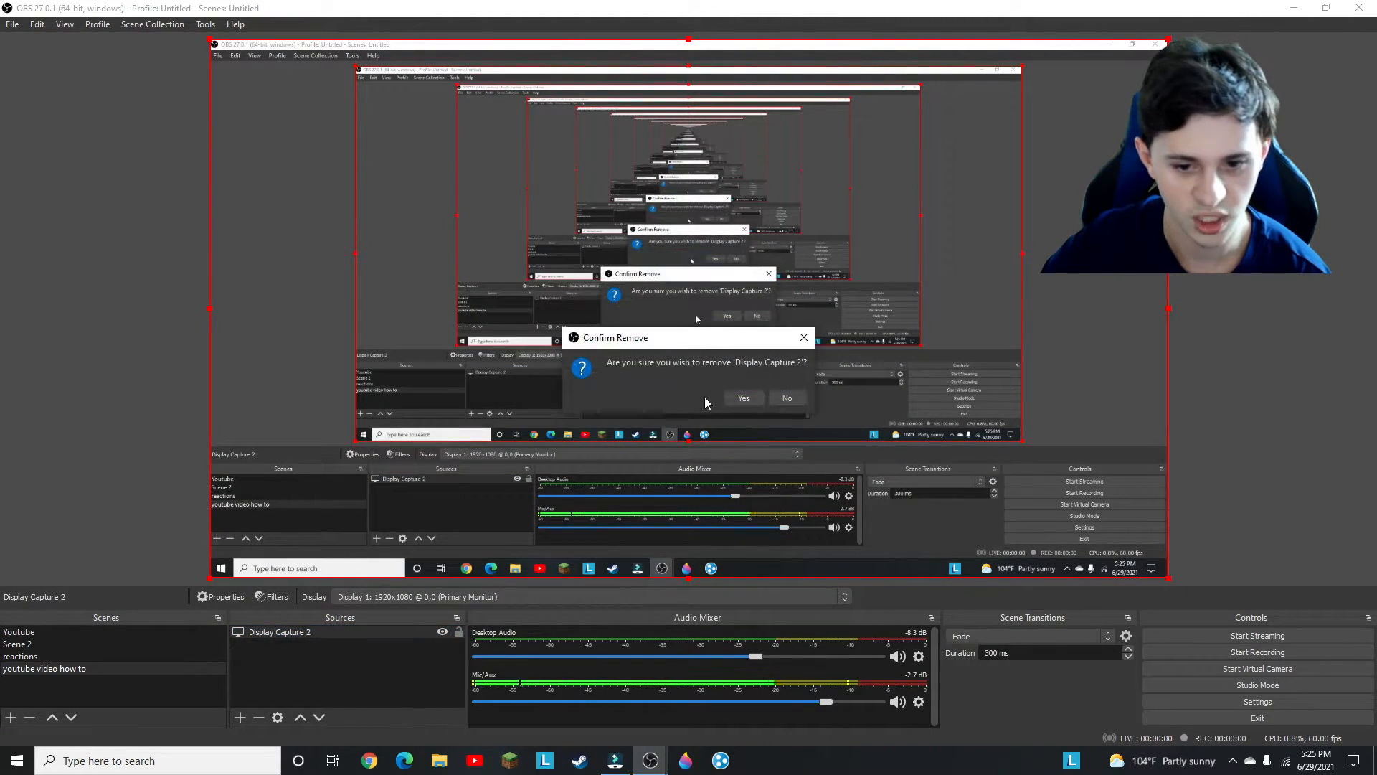
pyautogui.click(743, 396)
pyautogui.click(240, 716)
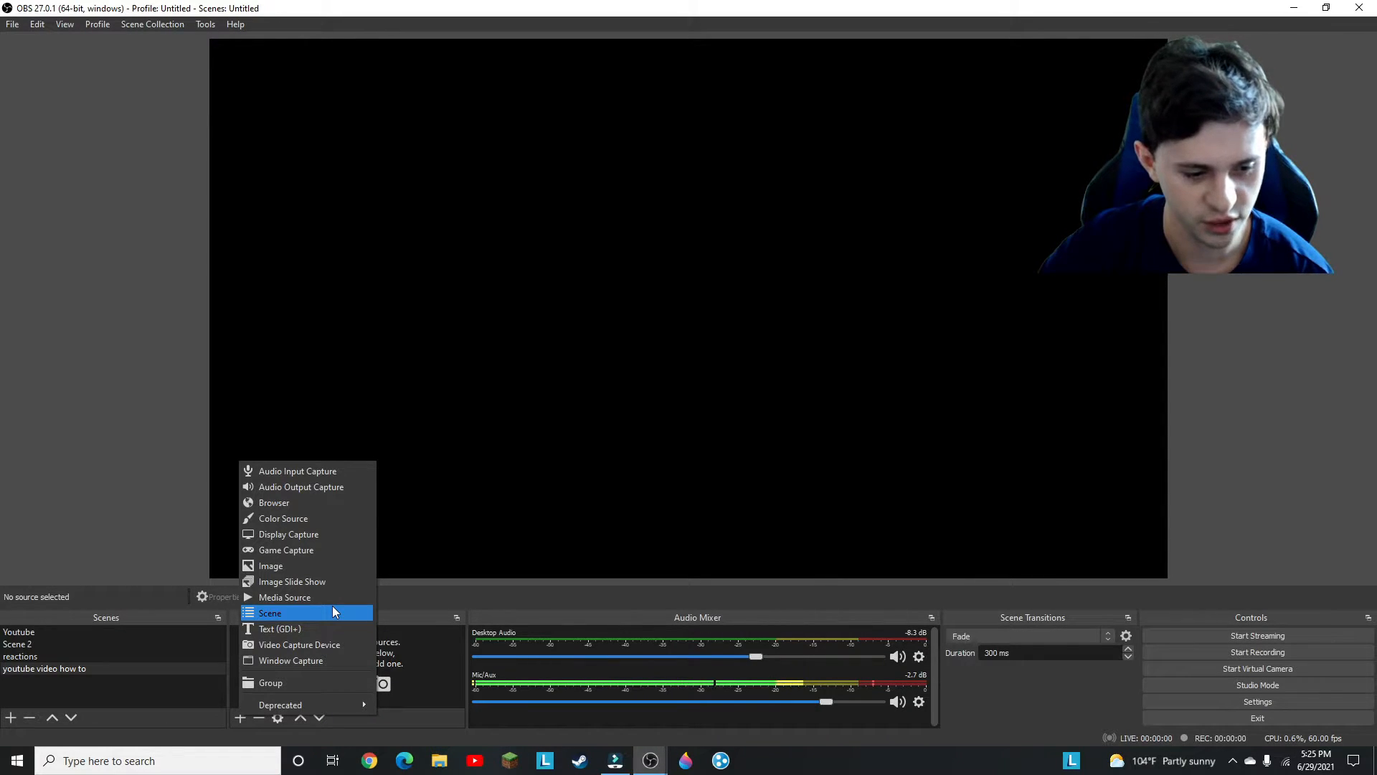
pyautogui.click(289, 568)
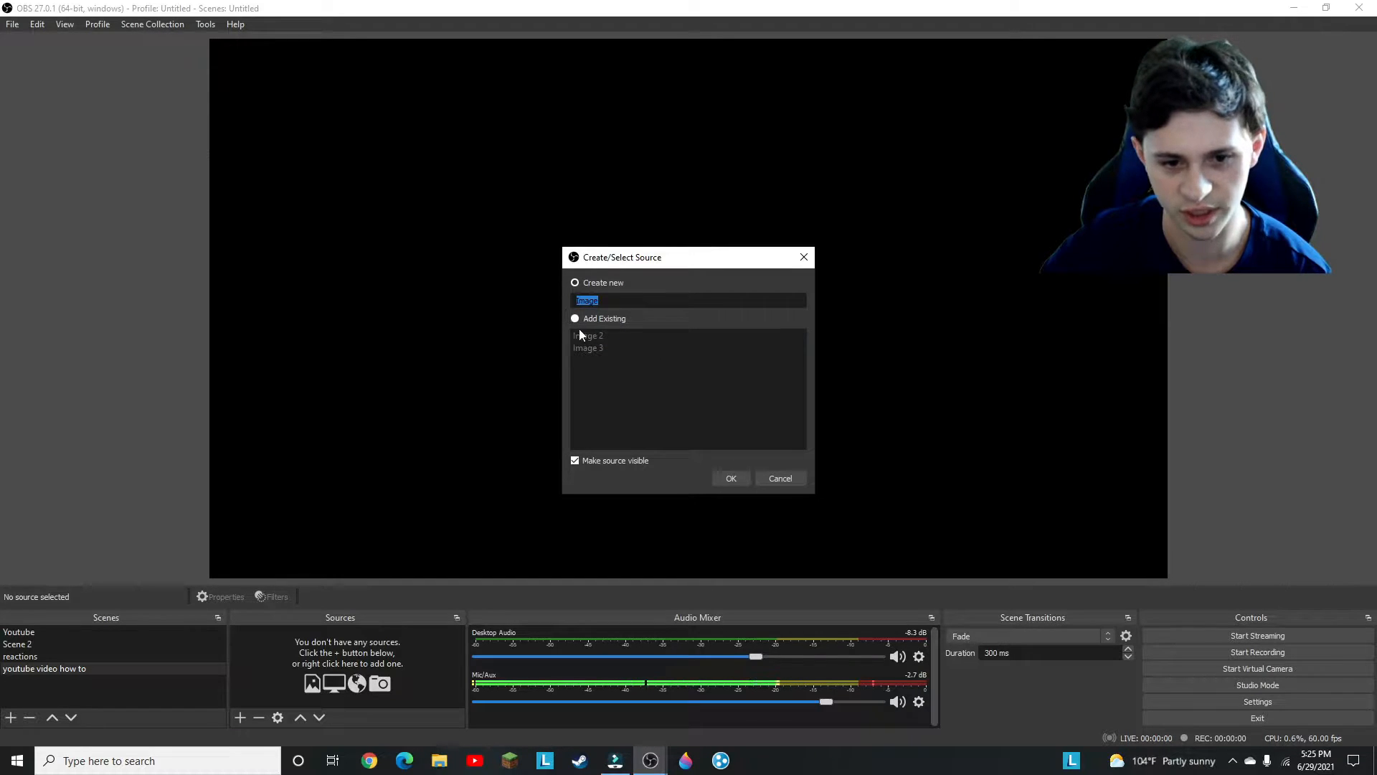
pyautogui.click(775, 481)
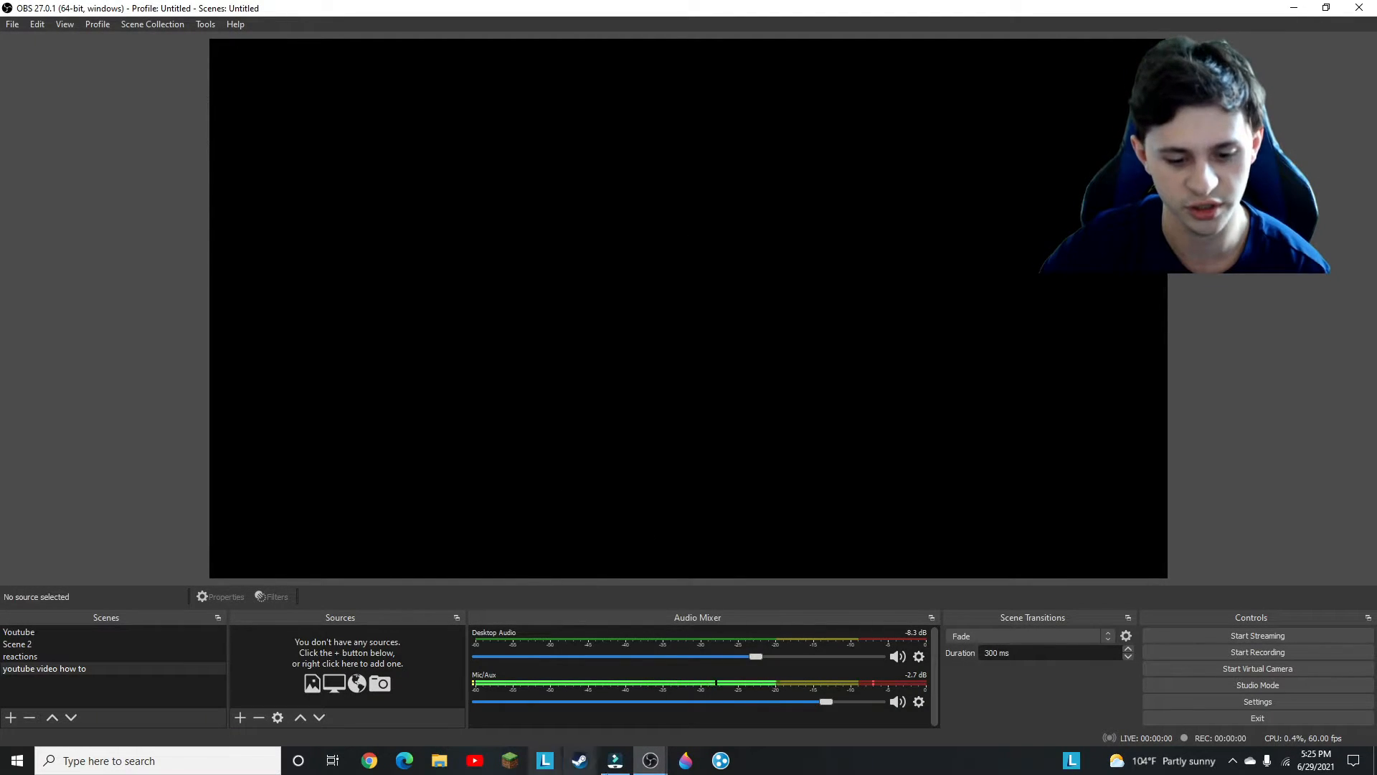
# - Remove the "youtube video how to" scene and confirm its deletion
pyautogui.moveTo(640, 765)
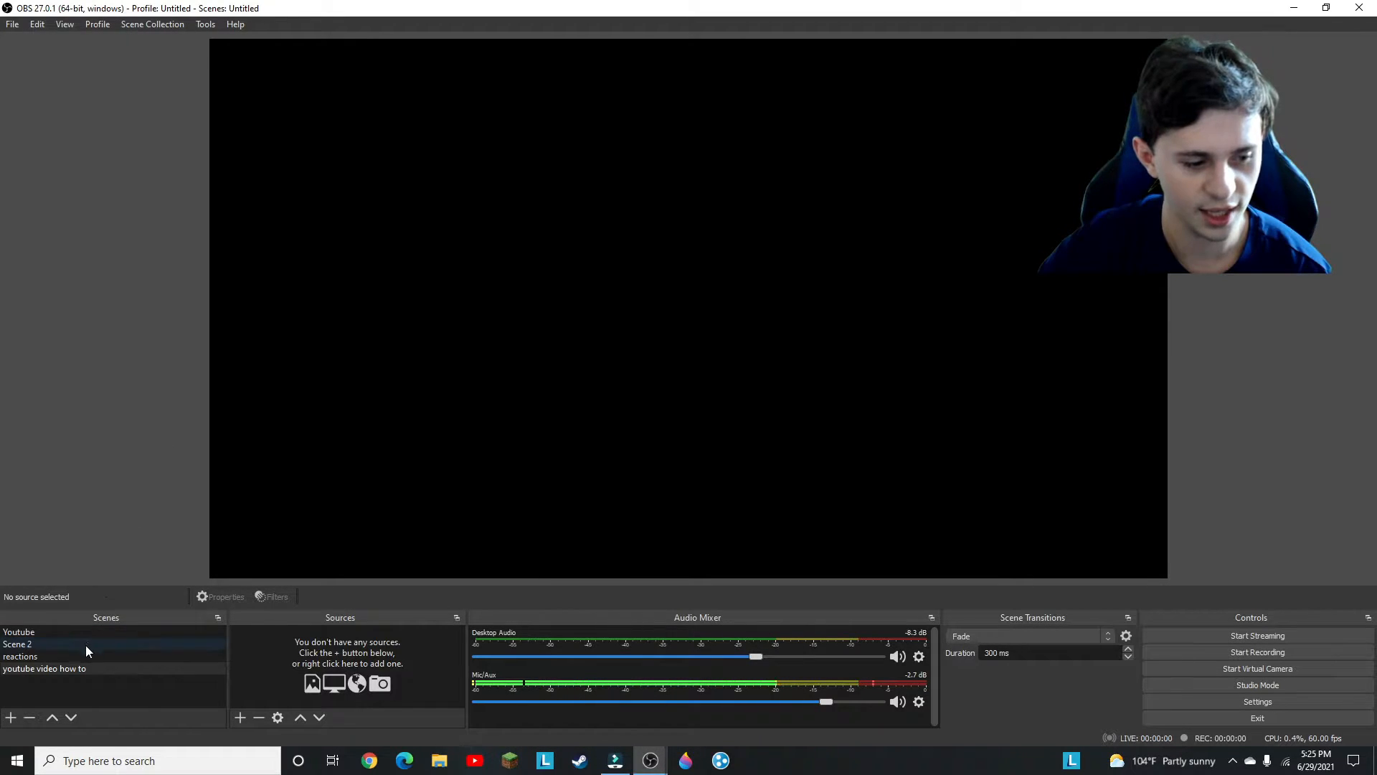
pyautogui.rightClick(87, 668)
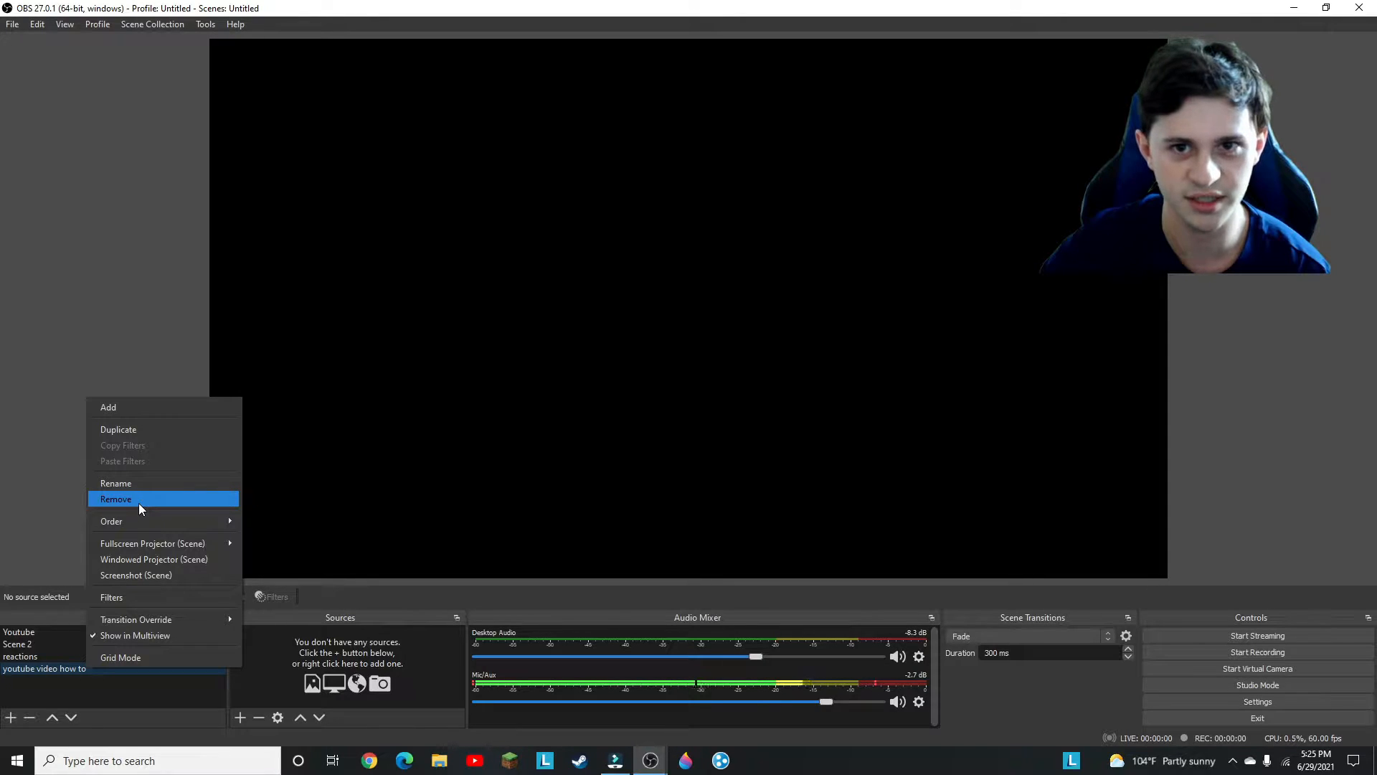
pyautogui.click(1299, 481)
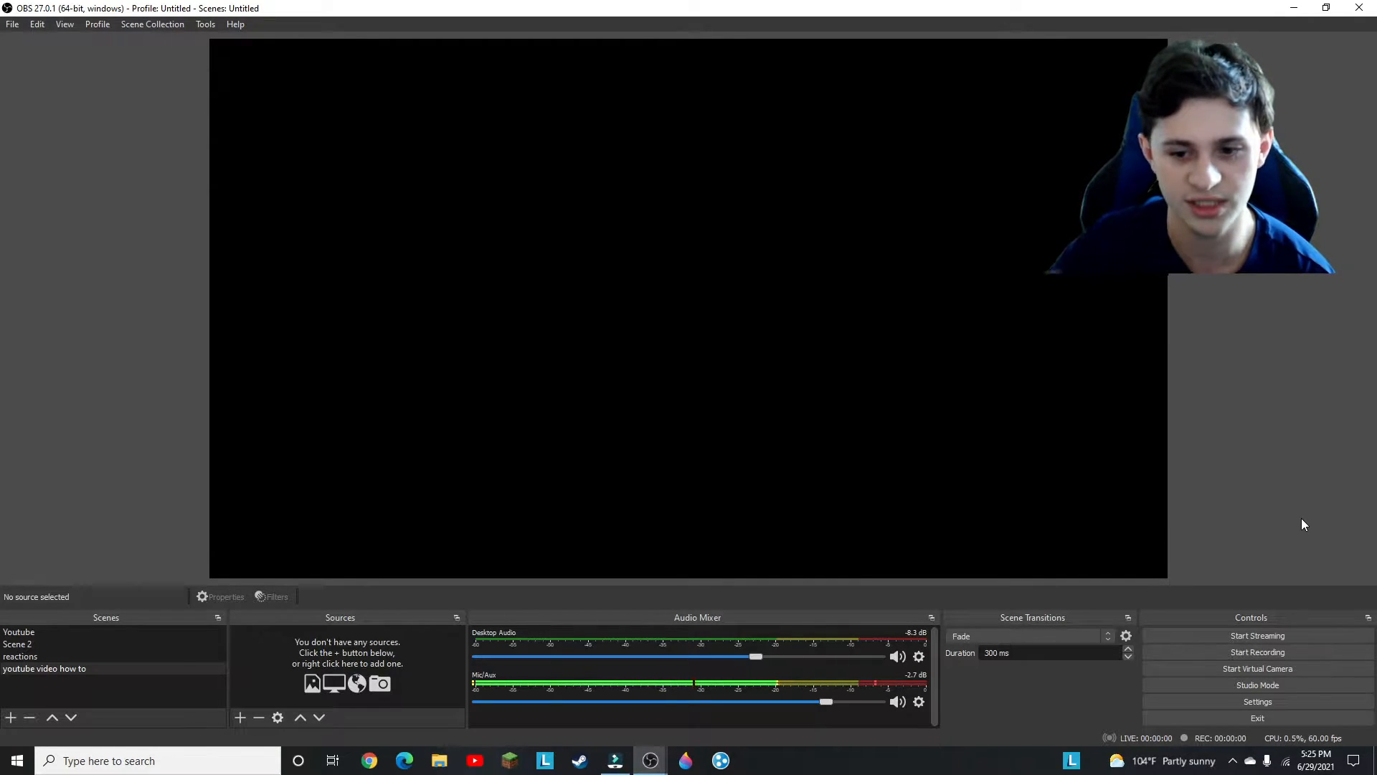
pyautogui.rightClick(82, 671)
pyautogui.click(106, 510)
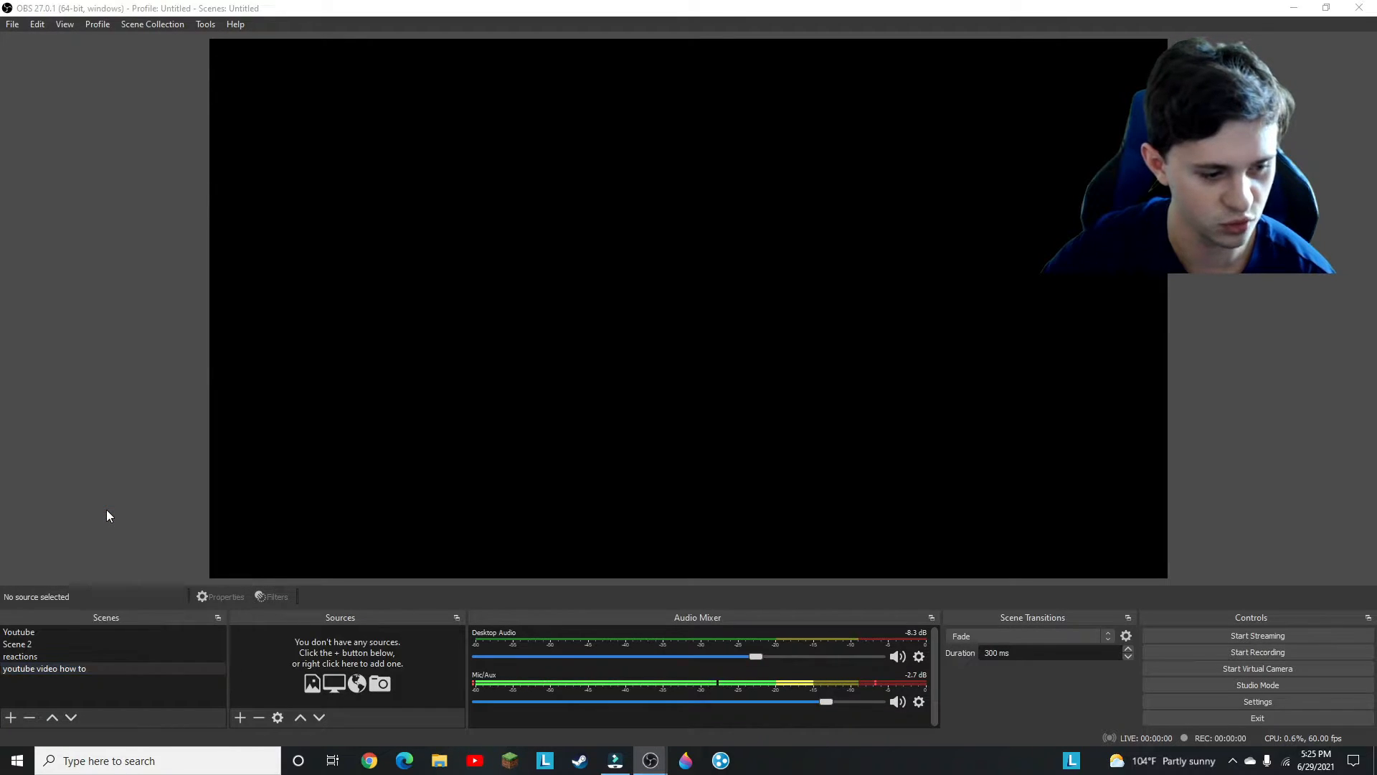
pyautogui.click(752, 397)
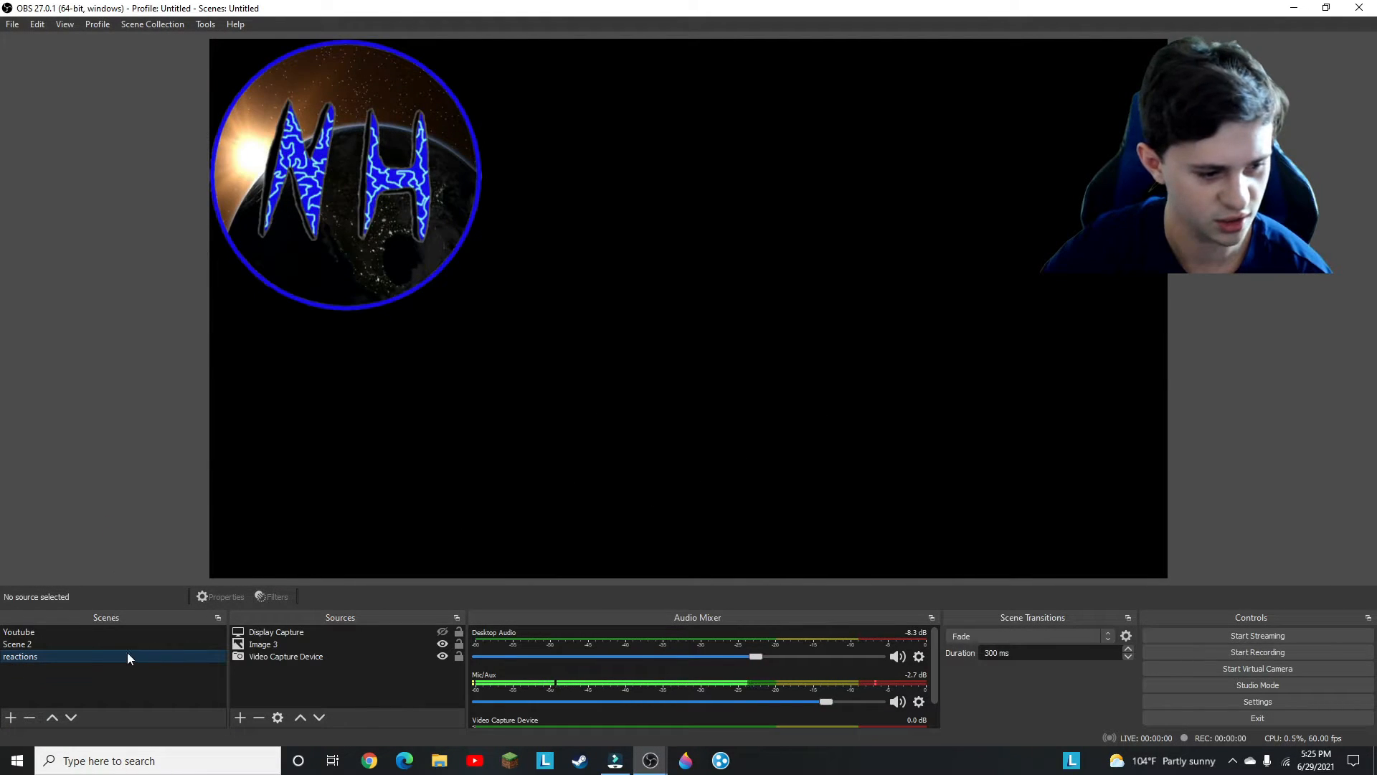
# - Check the source setups of the reactions, Youtube and Scene 2 scenes, including the Video Capture Device in reactions
pyautogui.click(302, 659)
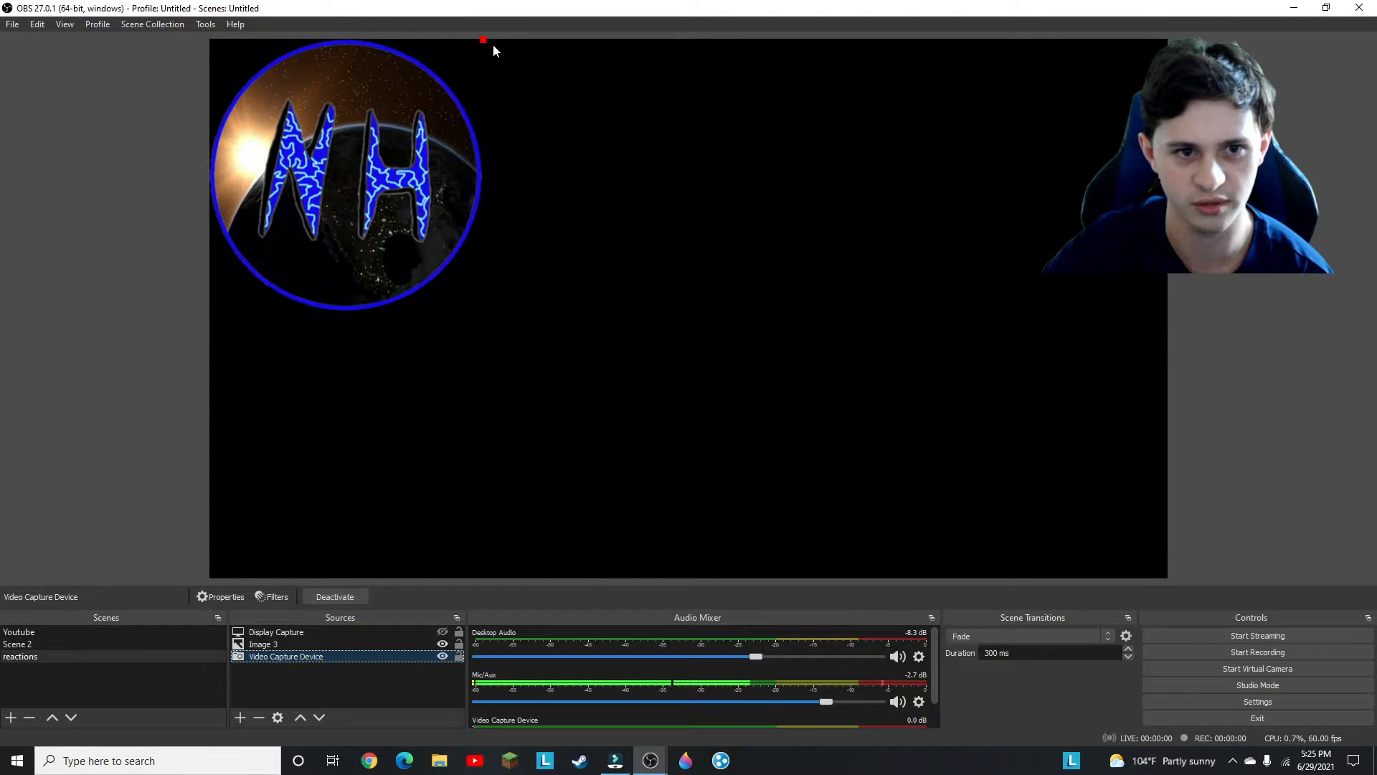
pyautogui.moveTo(485, 40)
pyautogui.mouseDown()
pyautogui.moveTo(698, 193)
pyautogui.moveTo(745, 192)
pyautogui.moveTo(486, 41)
pyautogui.mouseUp()
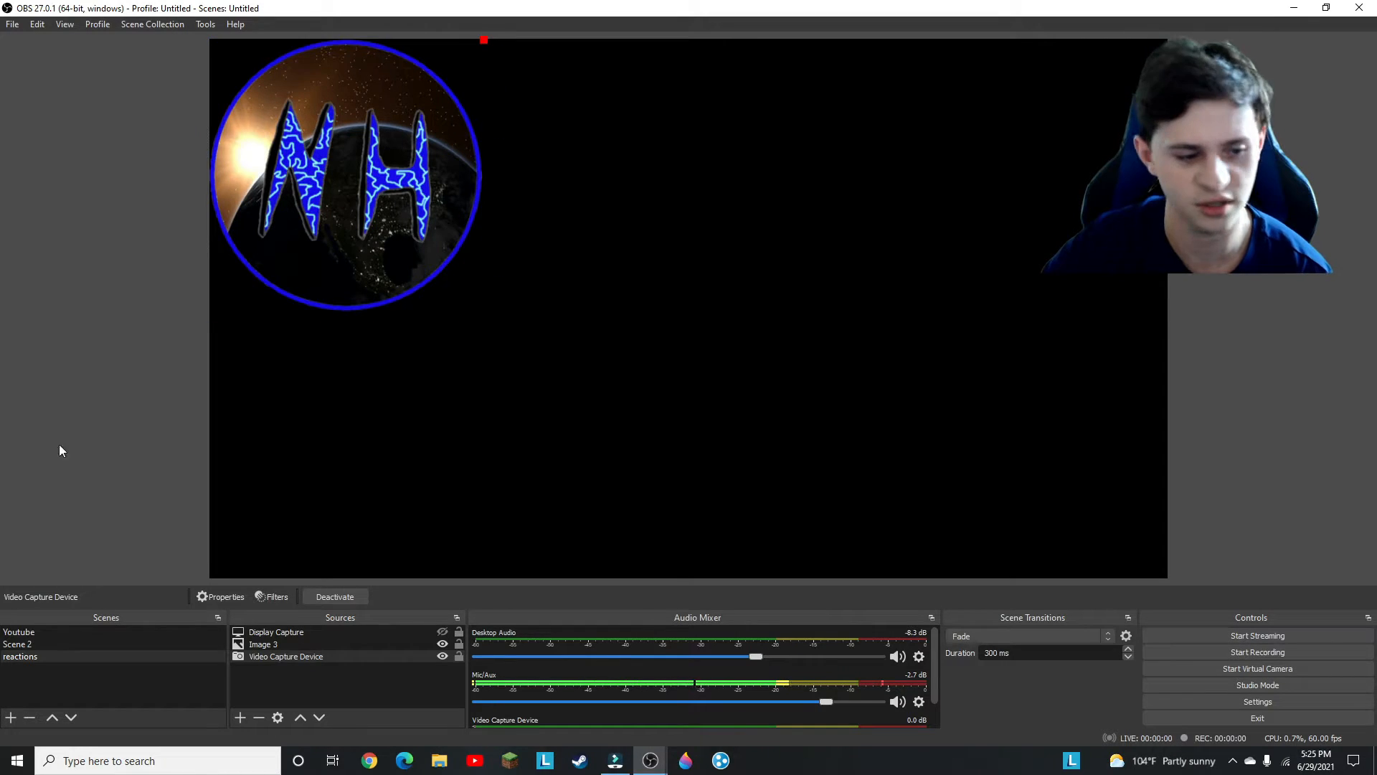
pyautogui.click(33, 629)
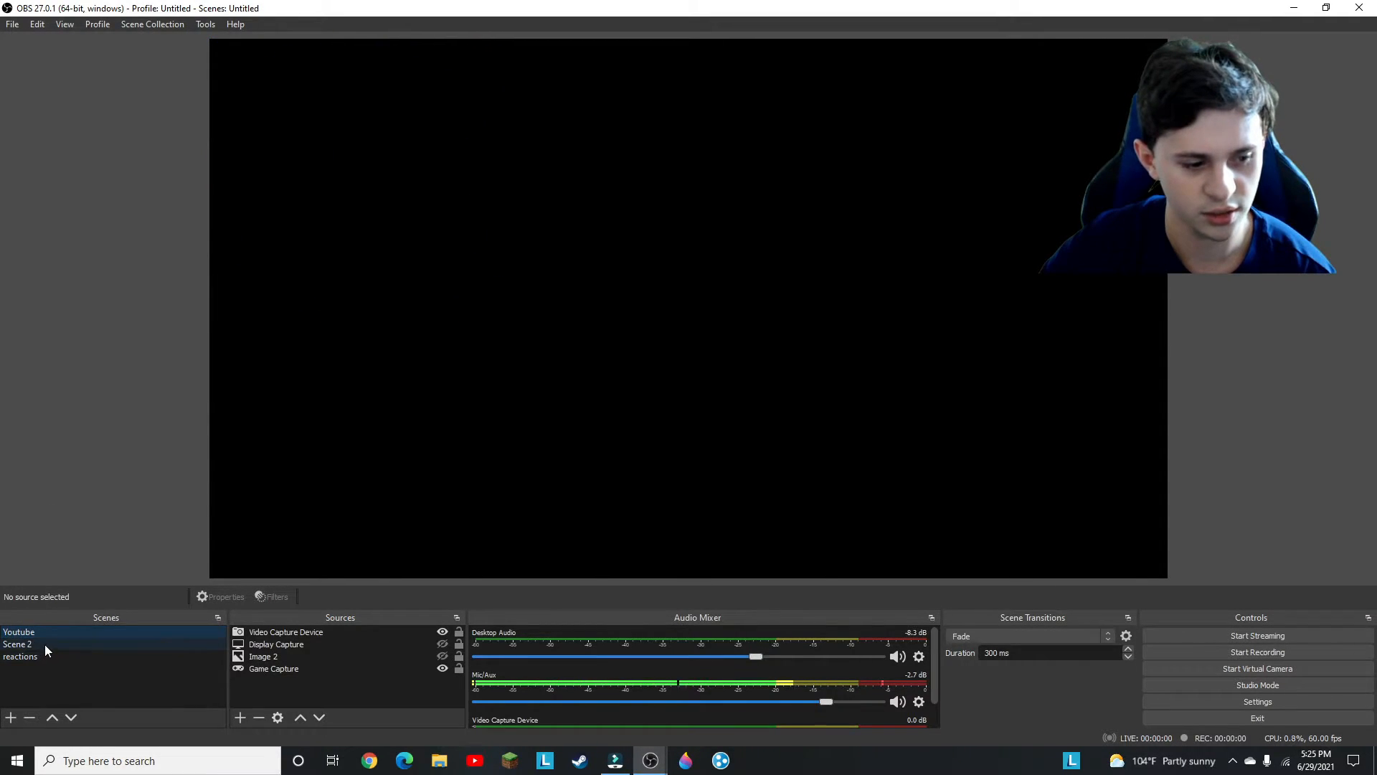
pyautogui.click(44, 645)
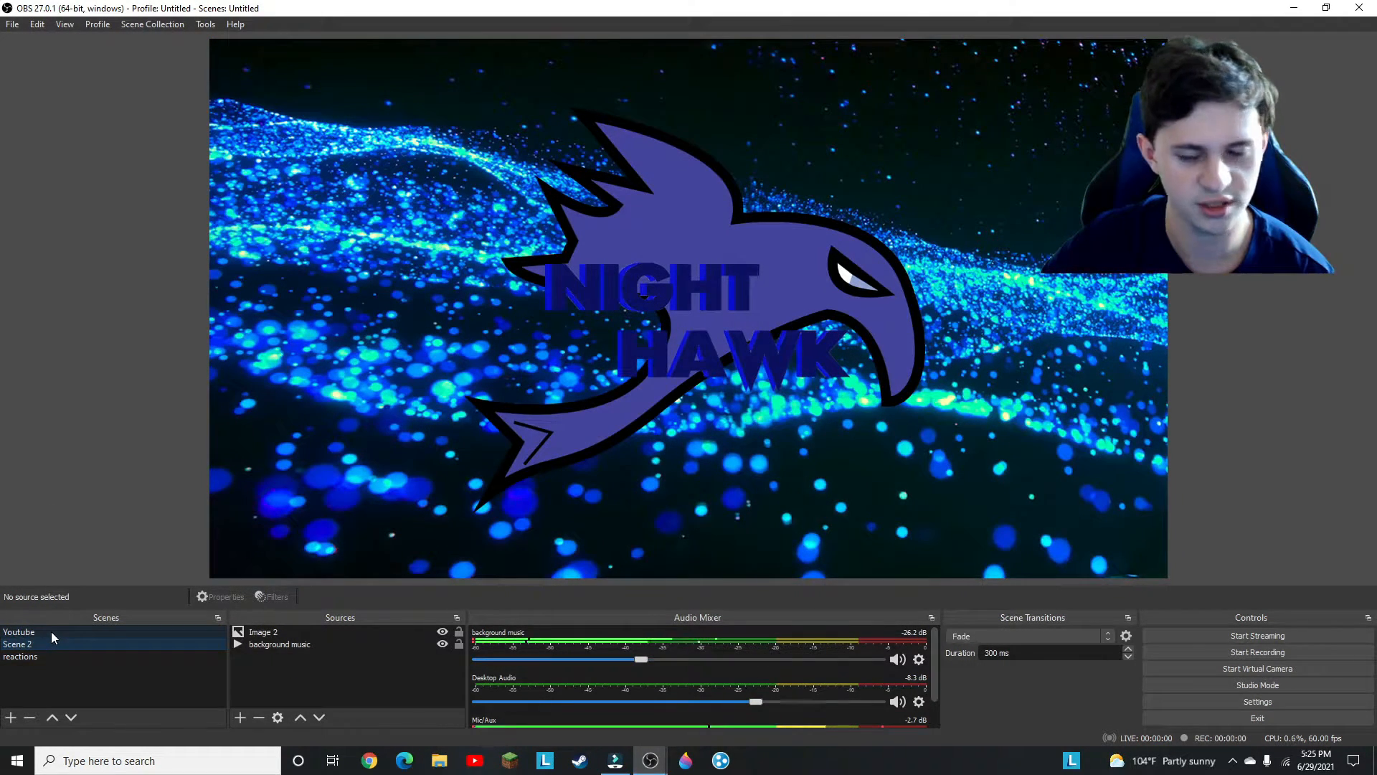
pyautogui.click(53, 636)
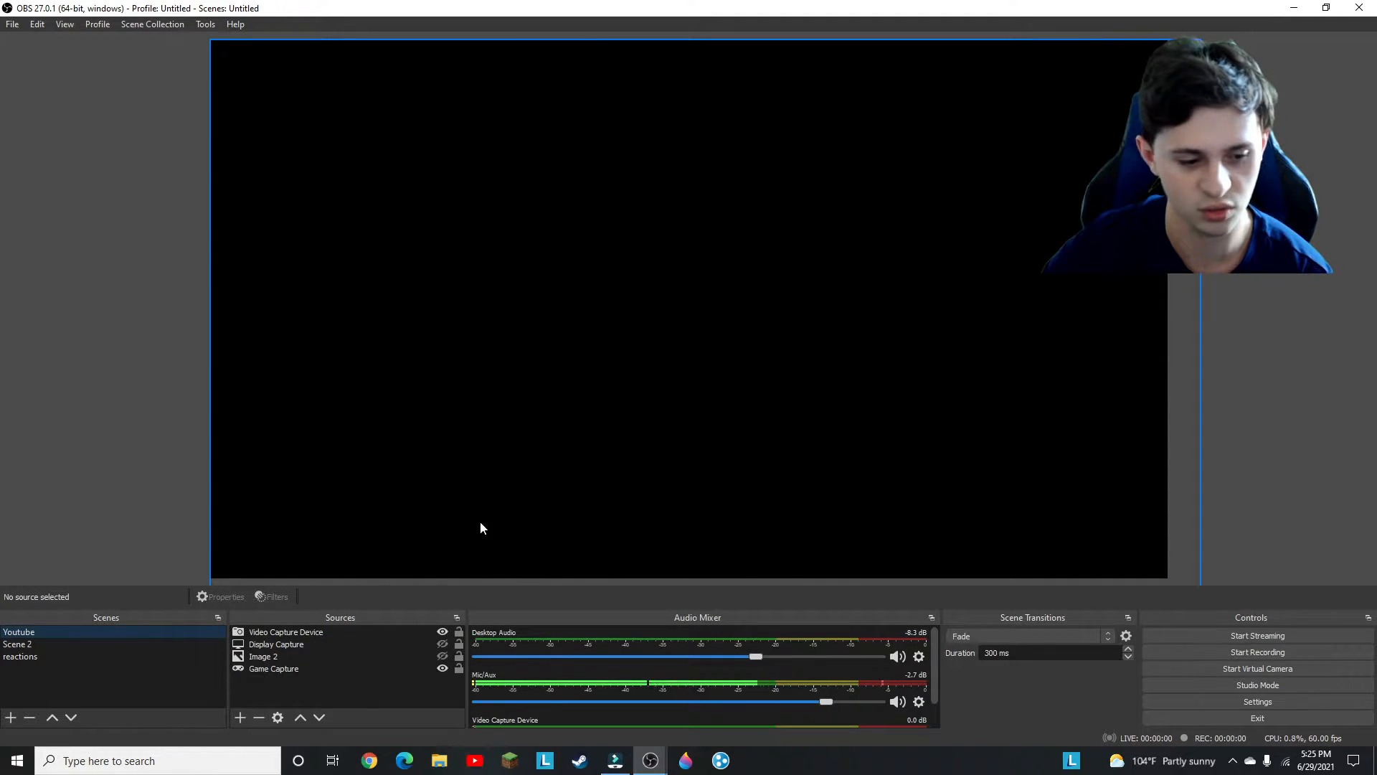
pyautogui.moveTo(651, 767)
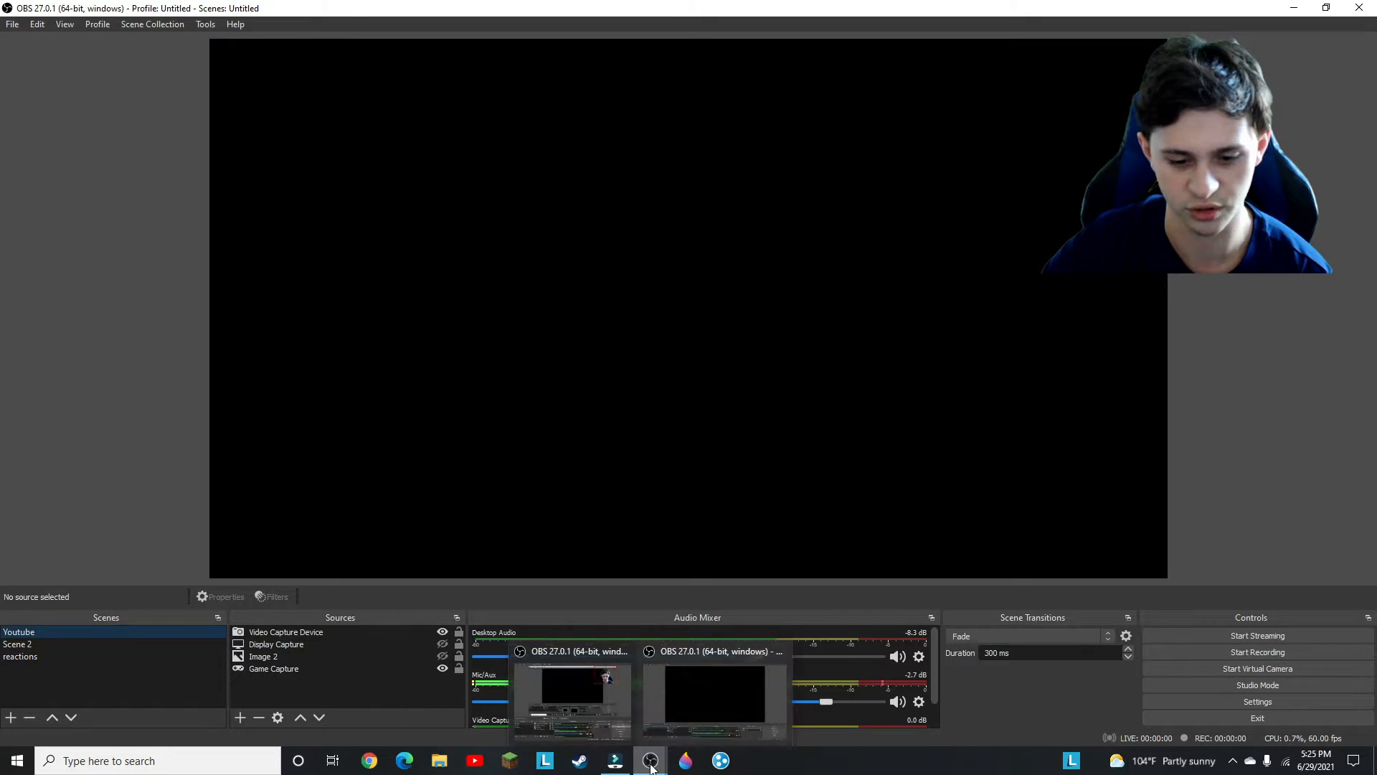
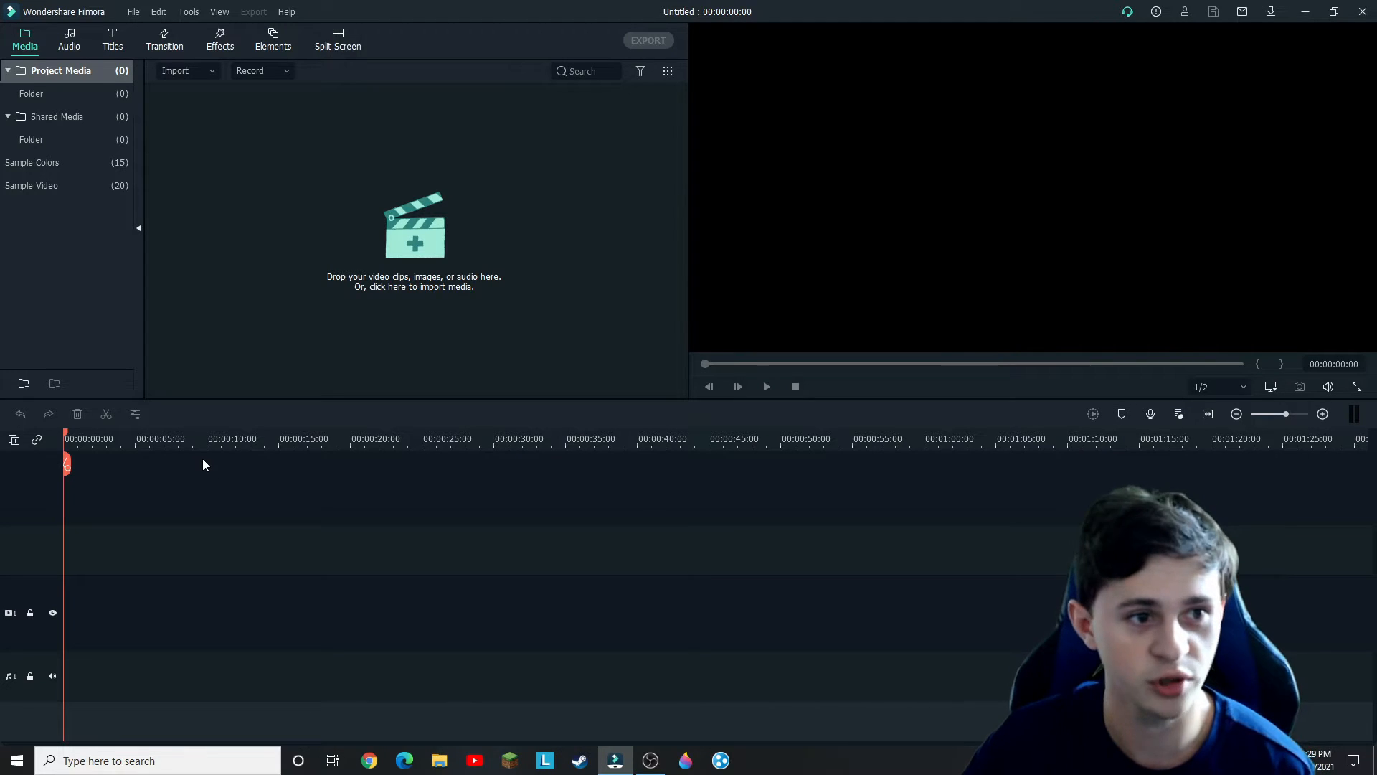
# - In Wondershare Filmora, import the video "Pixelmon part 5" from the Pixelmon folder into the project media
pyautogui.click(202, 71)
pyautogui.click(226, 96)
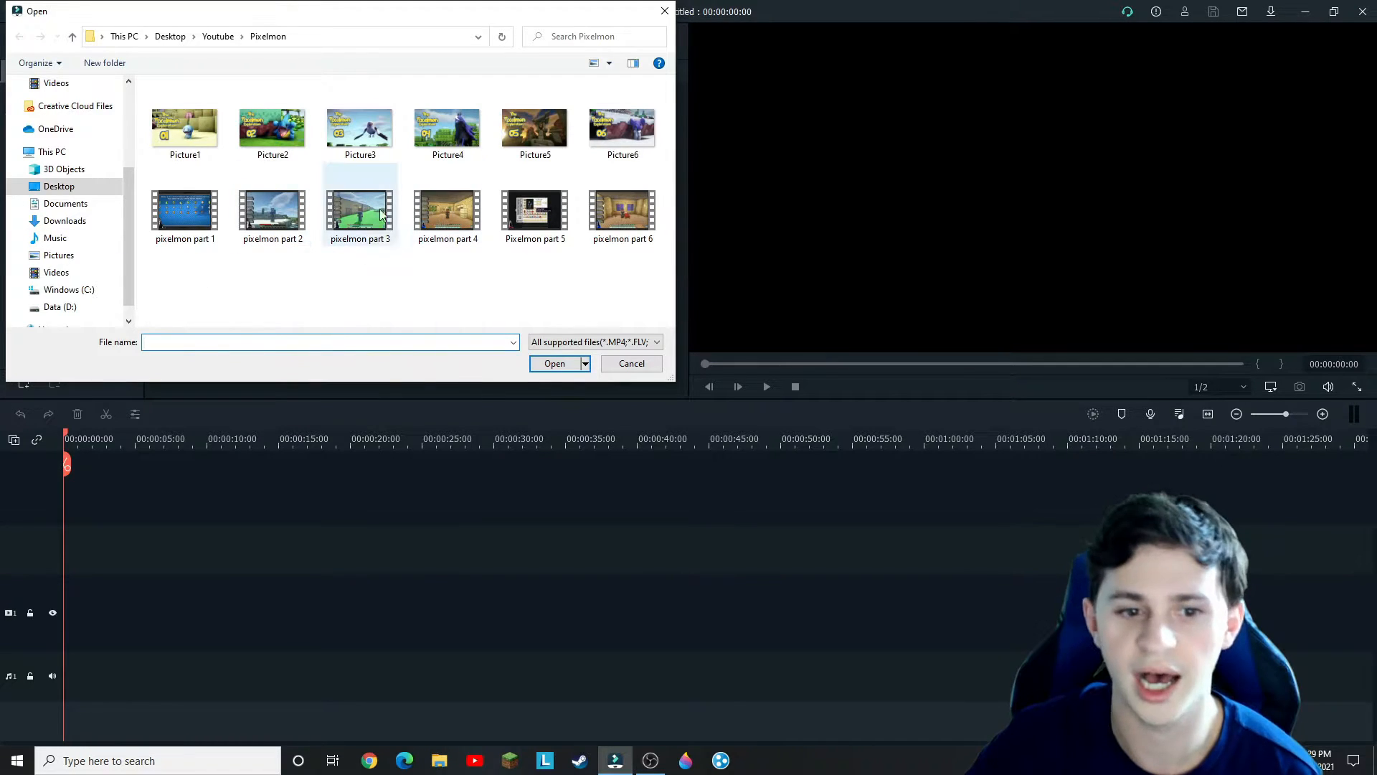
pyautogui.click(535, 216)
pyautogui.doubleClick(534, 213)
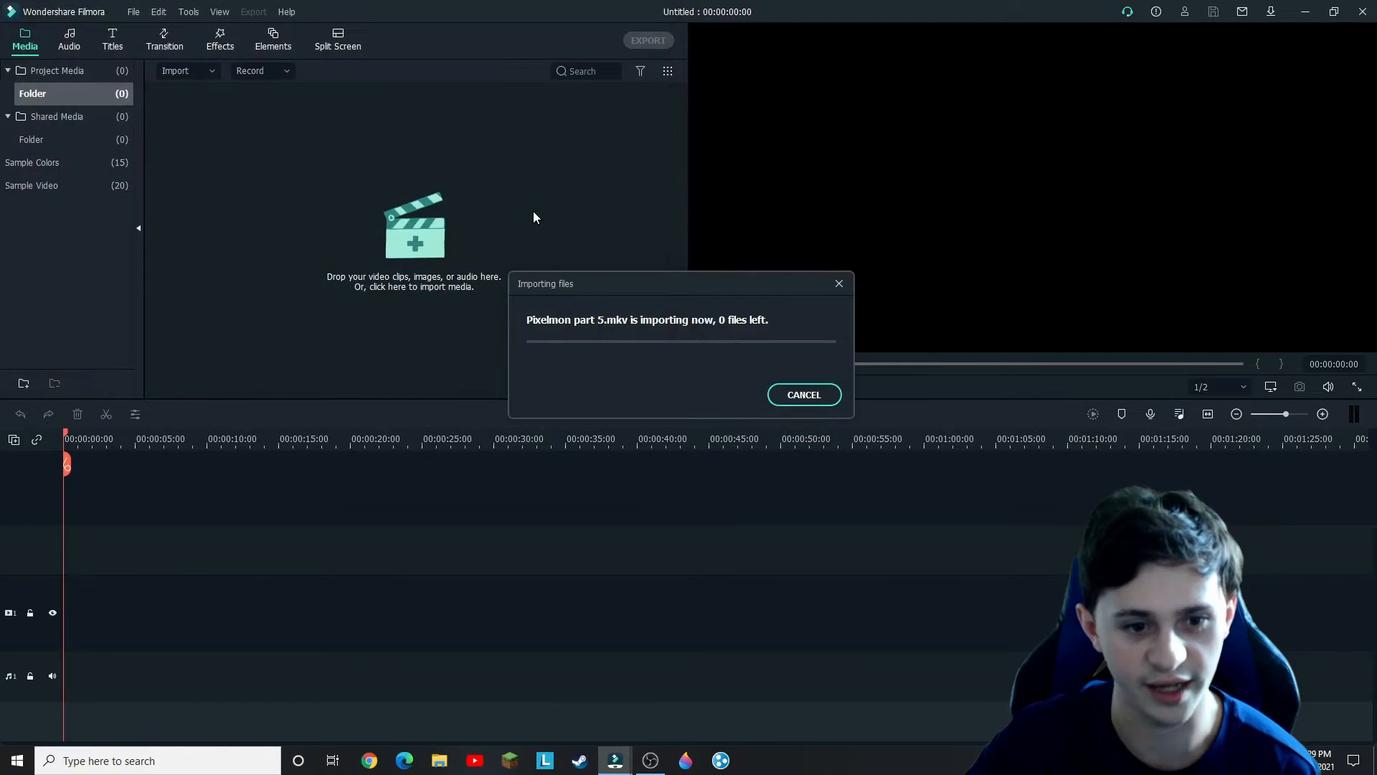
# - Import the "Subscribe for more videos" clip from the Night Hawk logo folder into the project media
pyautogui.click(210, 70)
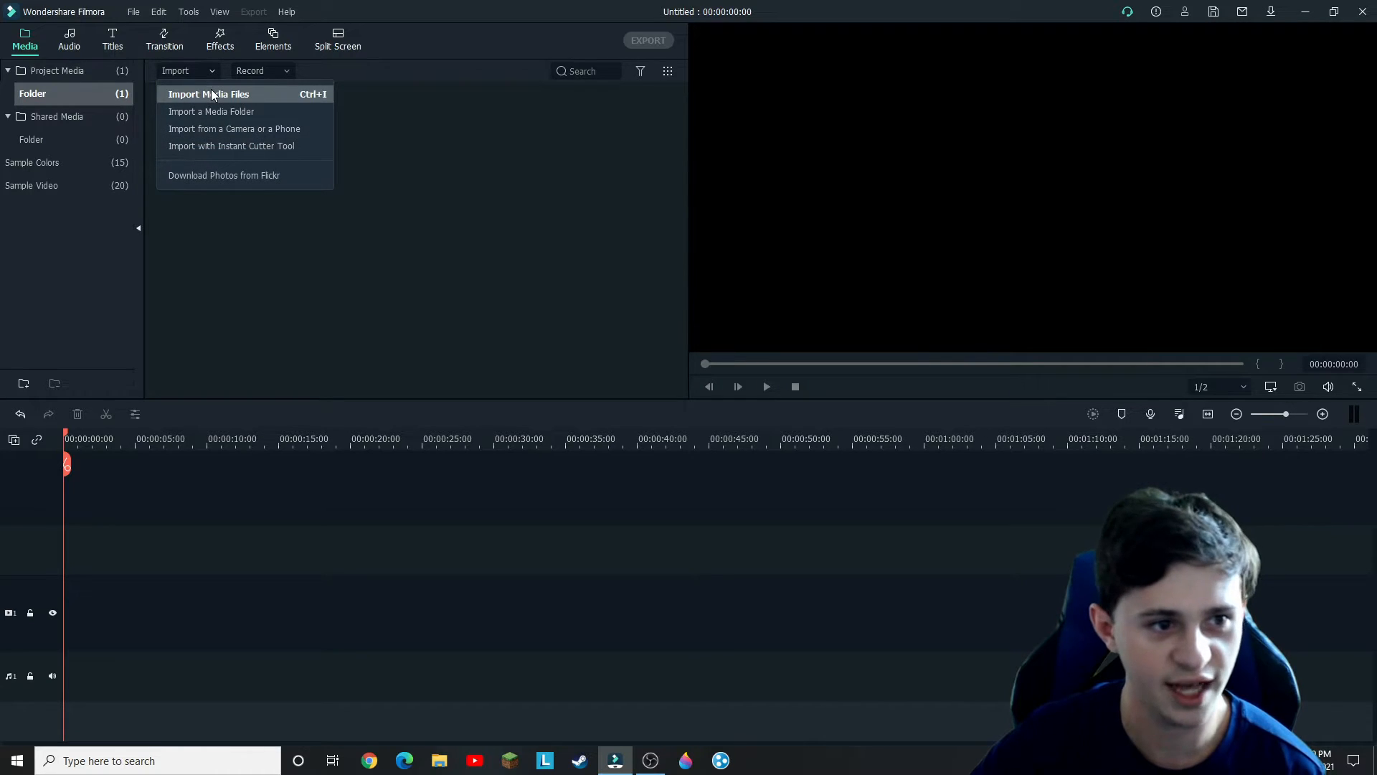
pyautogui.click(211, 94)
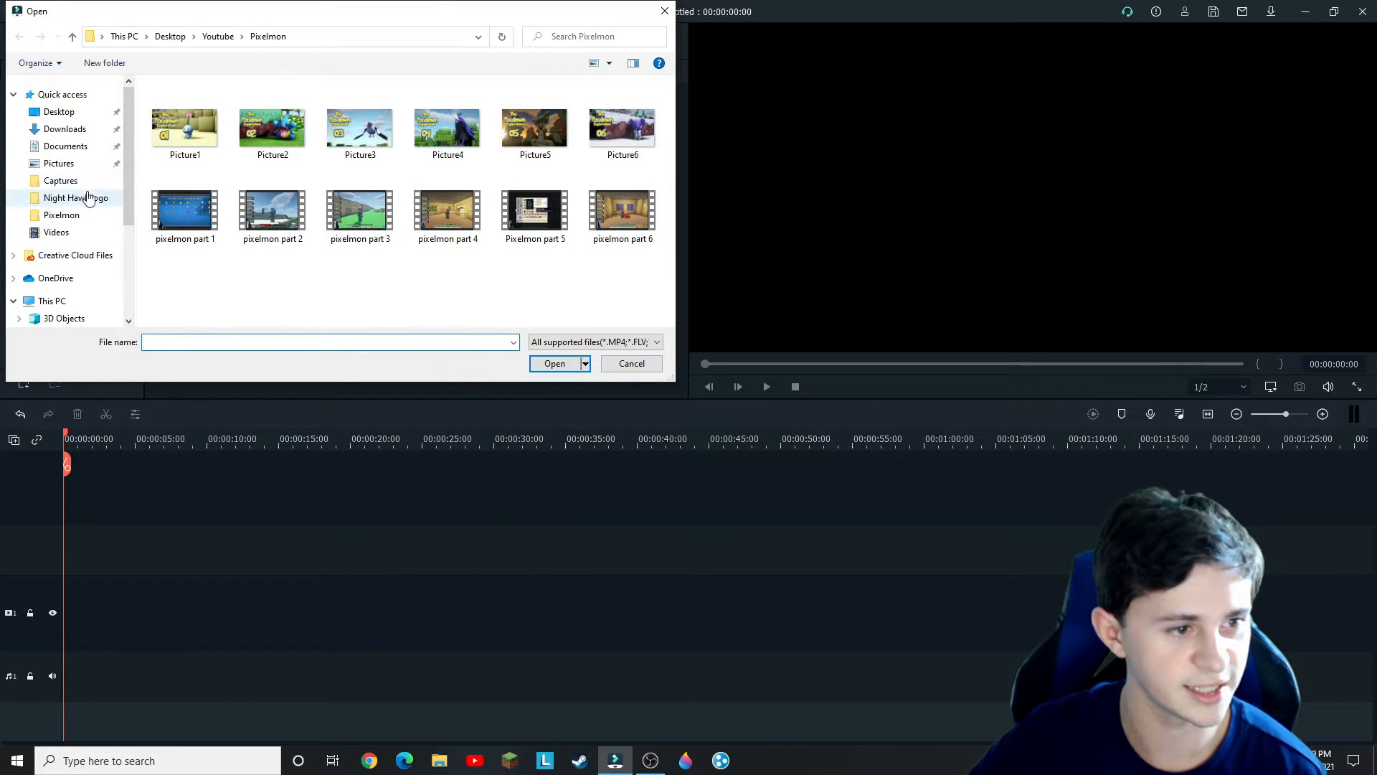
pyautogui.click(88, 198)
pyautogui.scroll(-2, 445, 287)
pyautogui.doubleClick(441, 280)
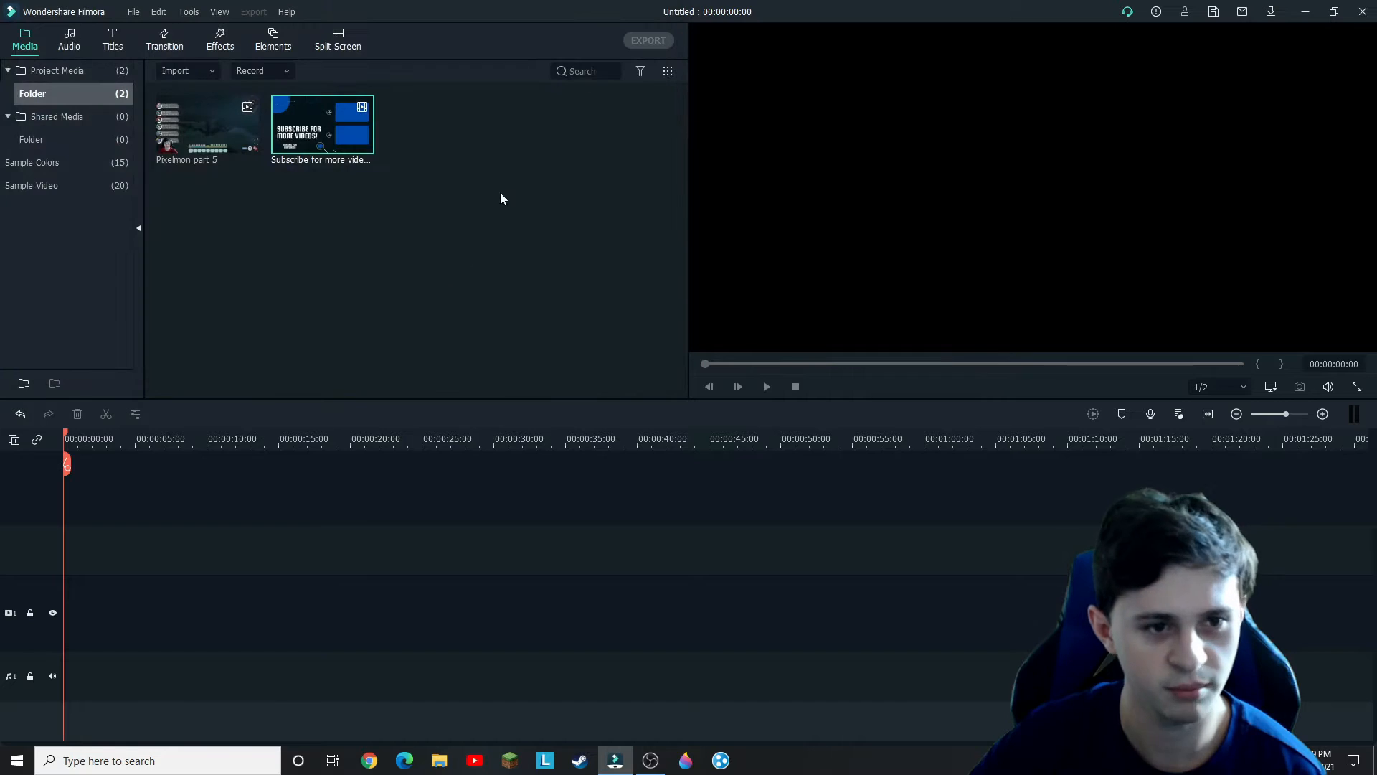
pyautogui.click(435, 225)
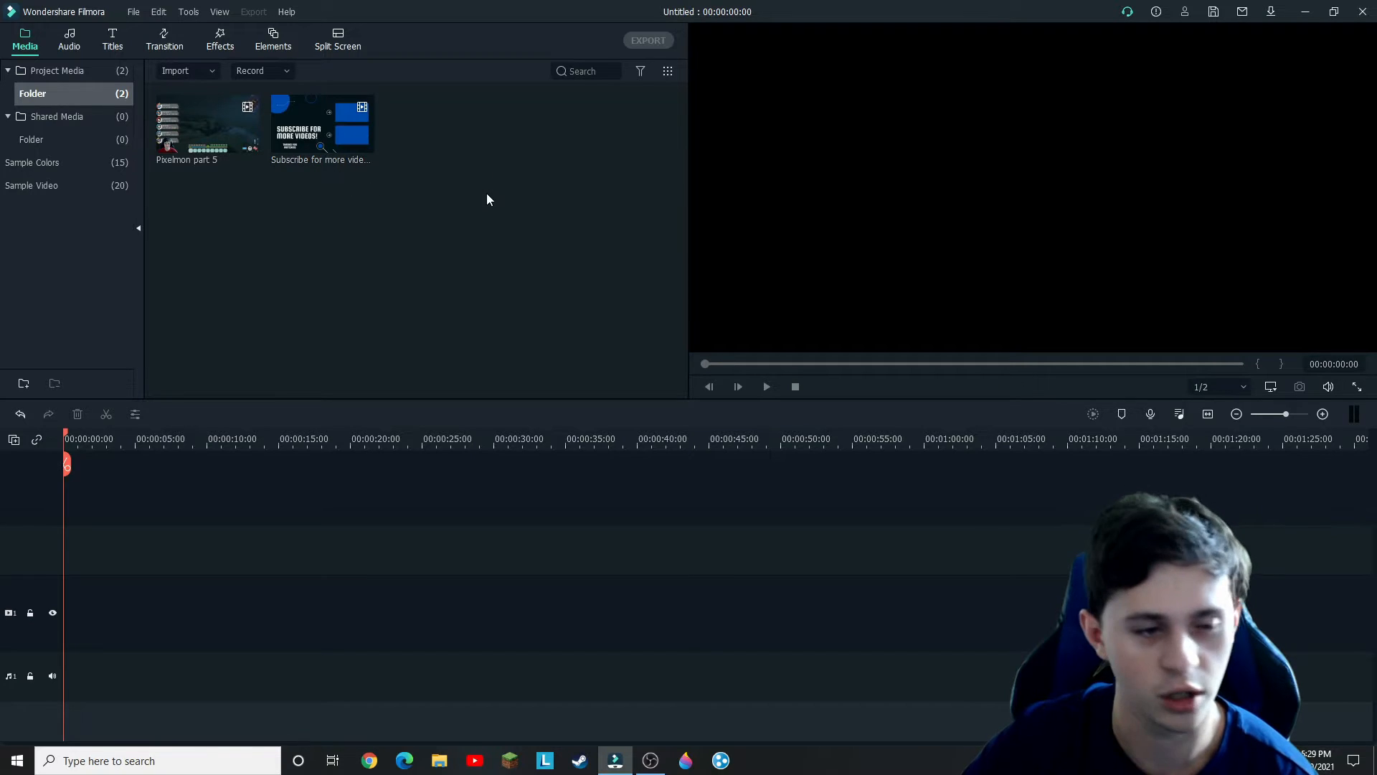
# - Place the Pixelmon part 5 clip at the start of video track 1 and match the project to 1920 x 1080 60fps
pyautogui.click(174, 129)
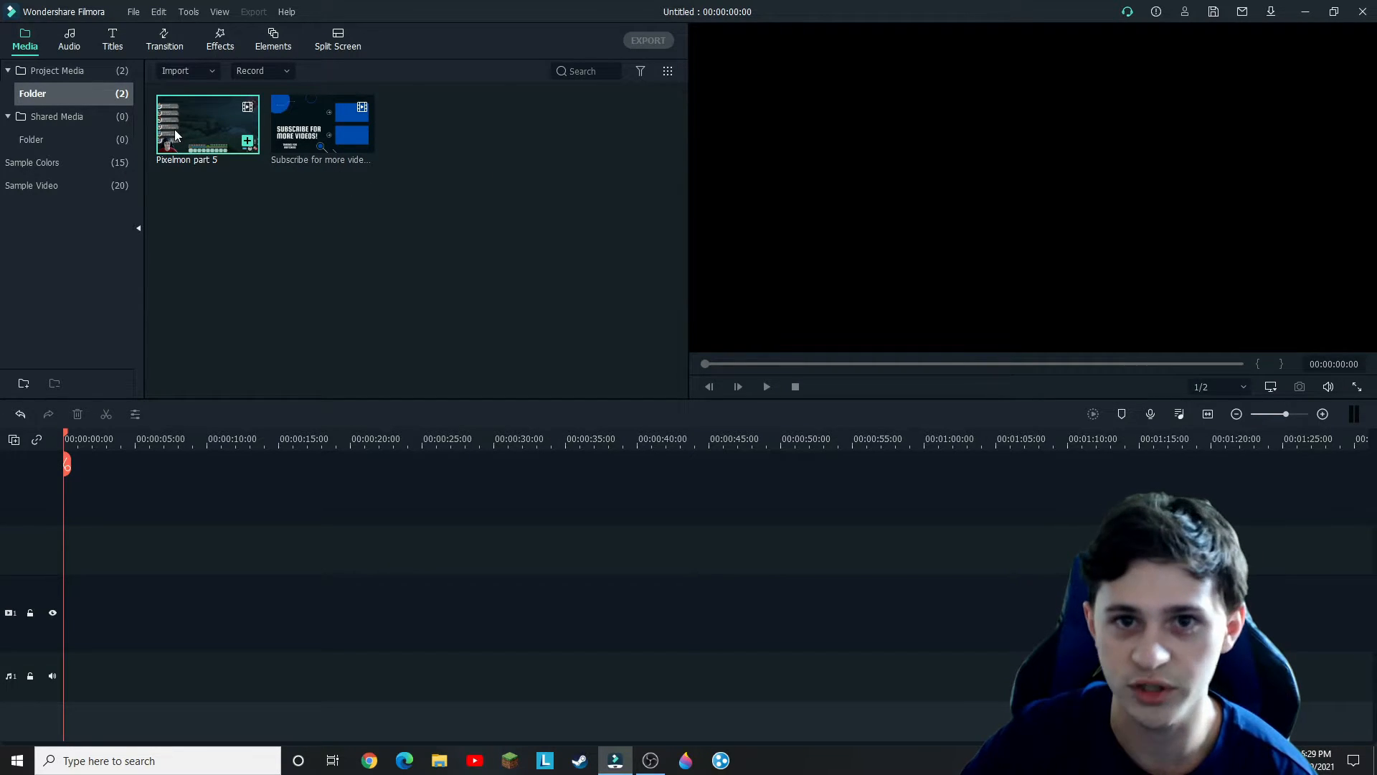
pyautogui.moveTo(175, 129); pyautogui.dragTo(59, 618)
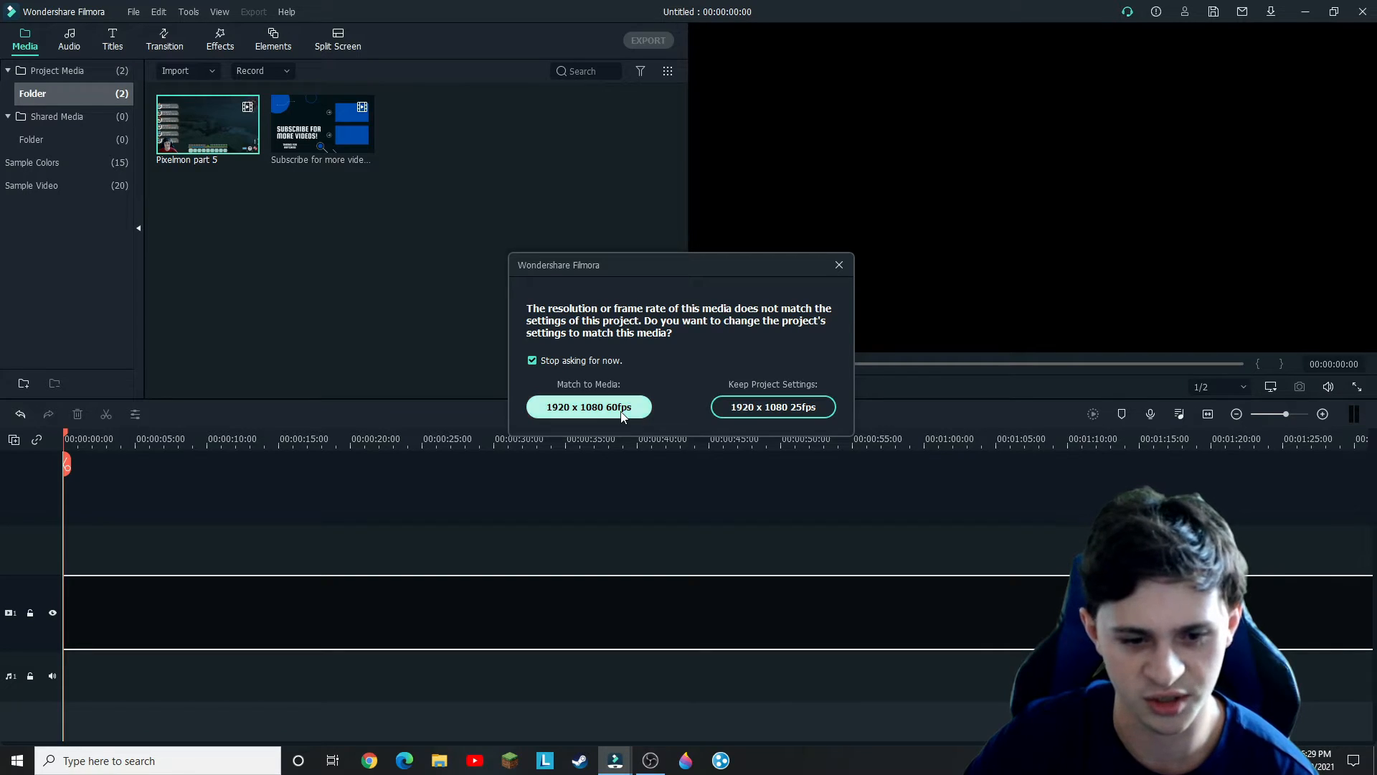
pyautogui.click(598, 410)
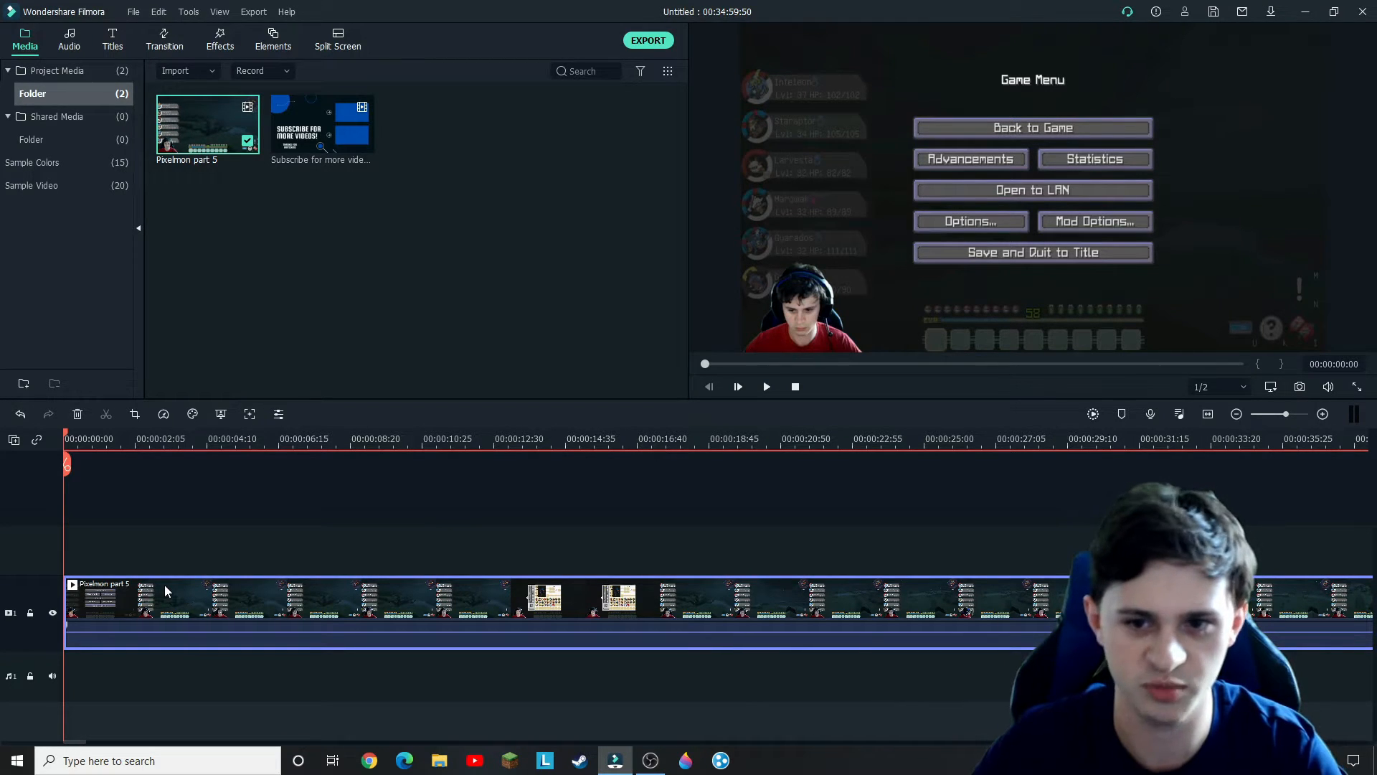
# - Play the clip's opening to find the cut point, split it at 00:00:04:22 and delete the section before the cut
pyautogui.press('space')
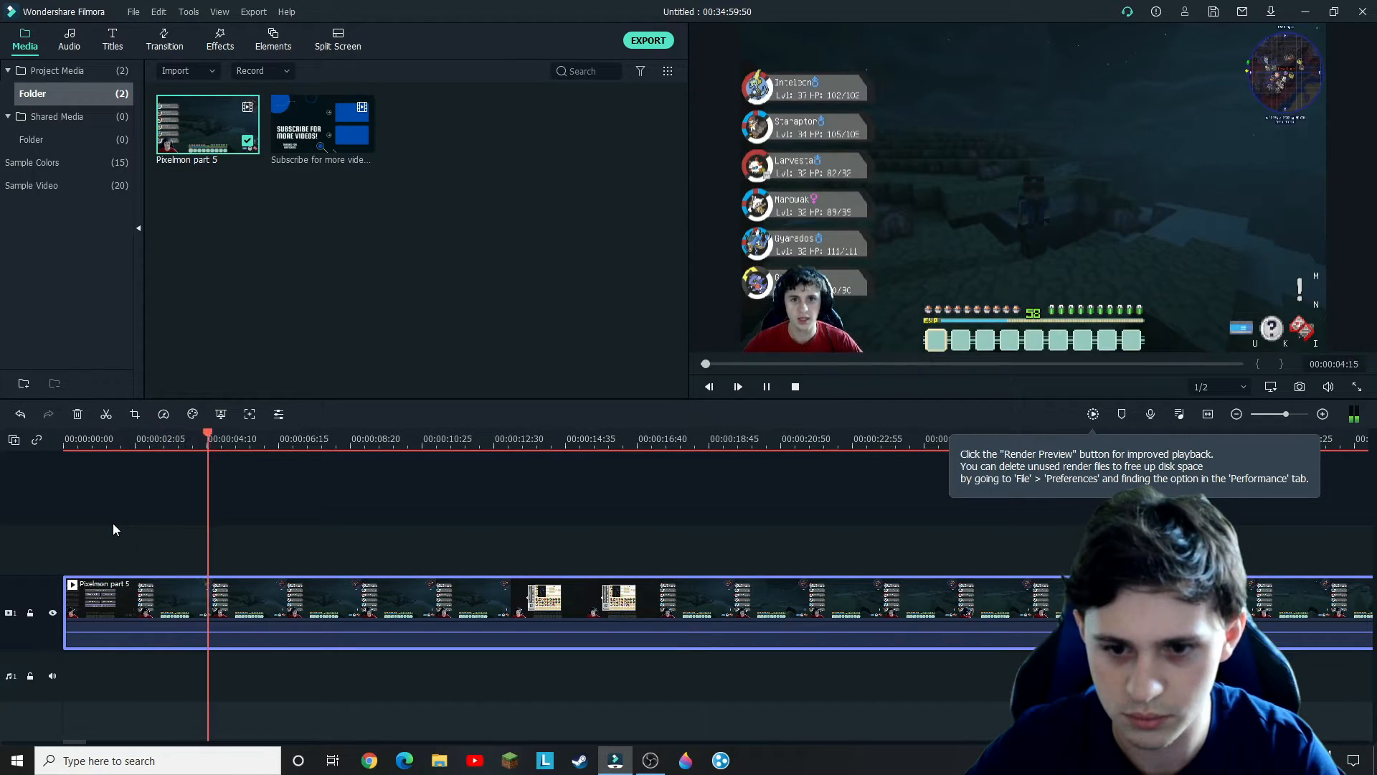
pyautogui.press('space')
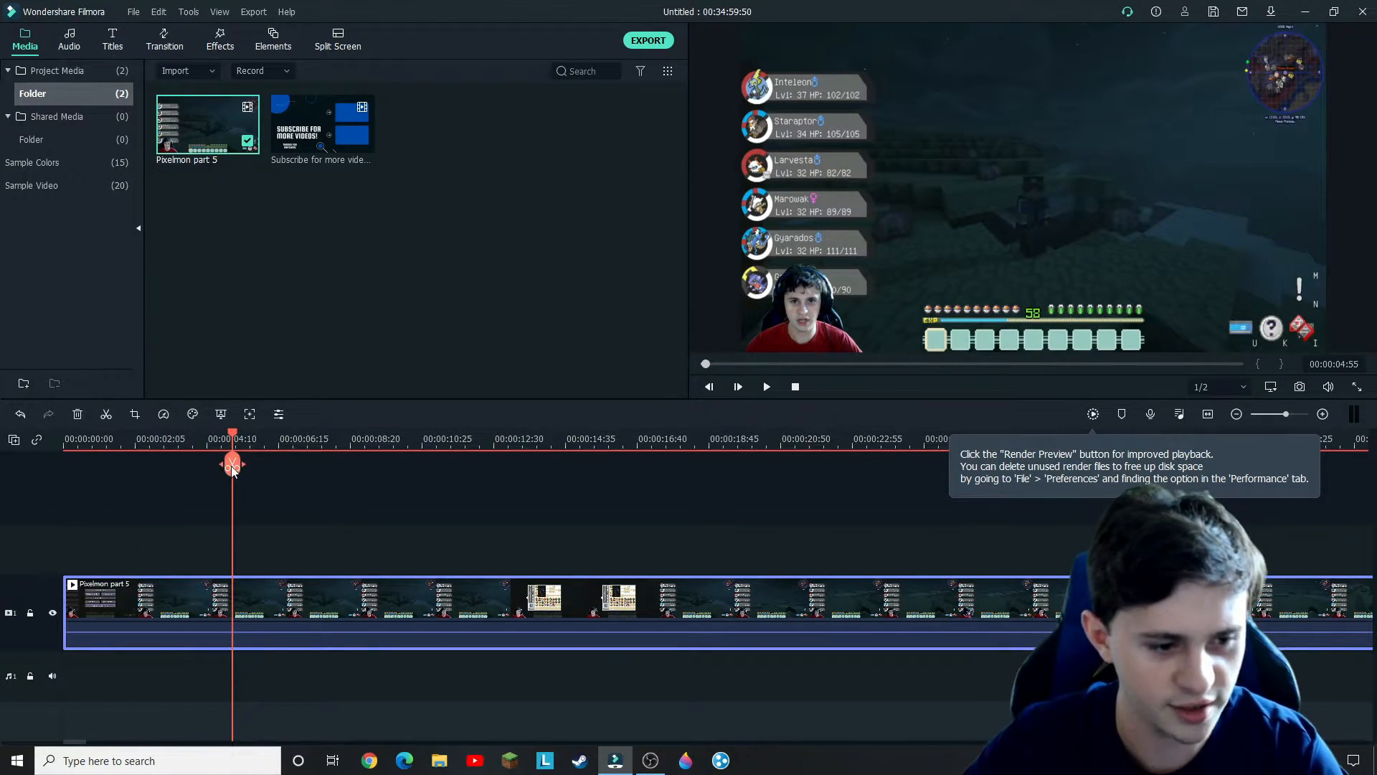
pyautogui.moveTo(233, 467); pyautogui.dragTo(196, 480)
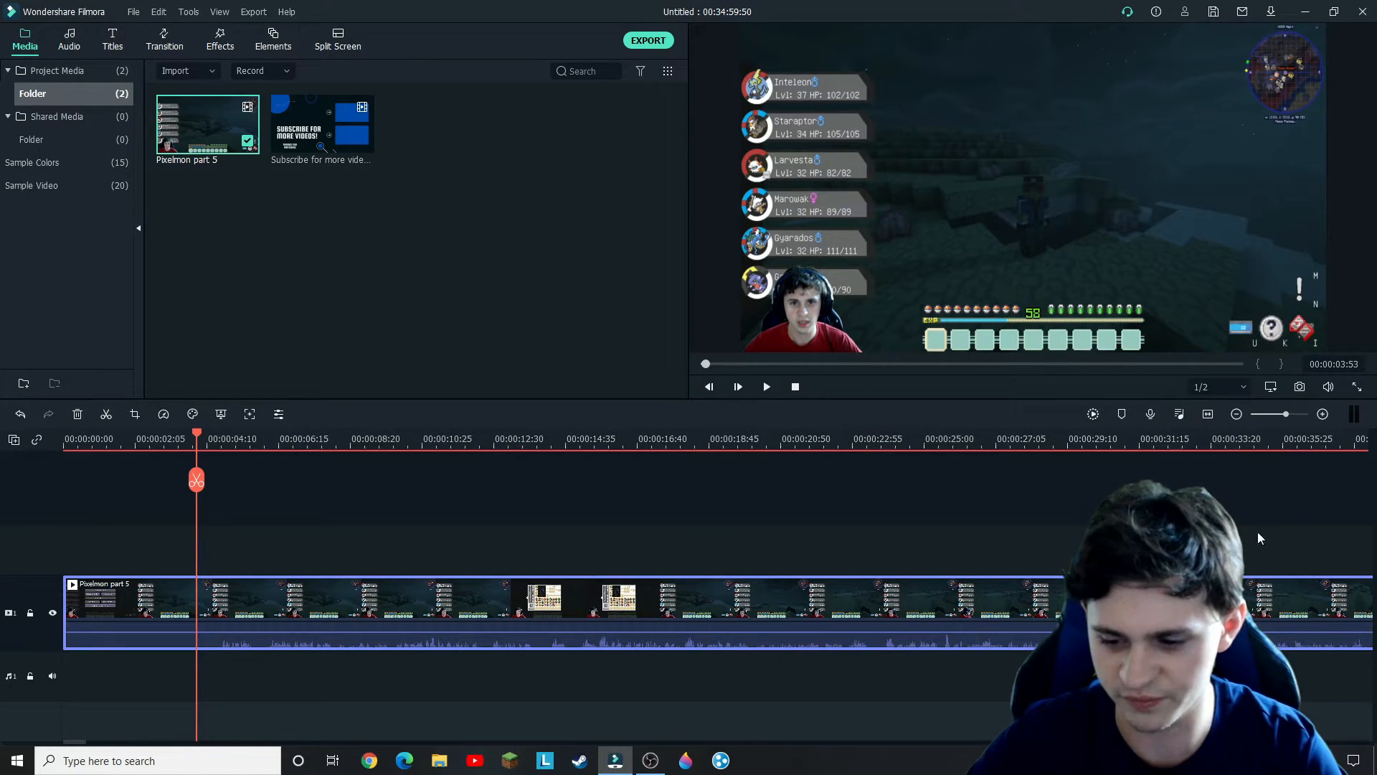
pyautogui.moveTo(193, 487); pyautogui.dragTo(210, 487)
pyautogui.click(210, 487)
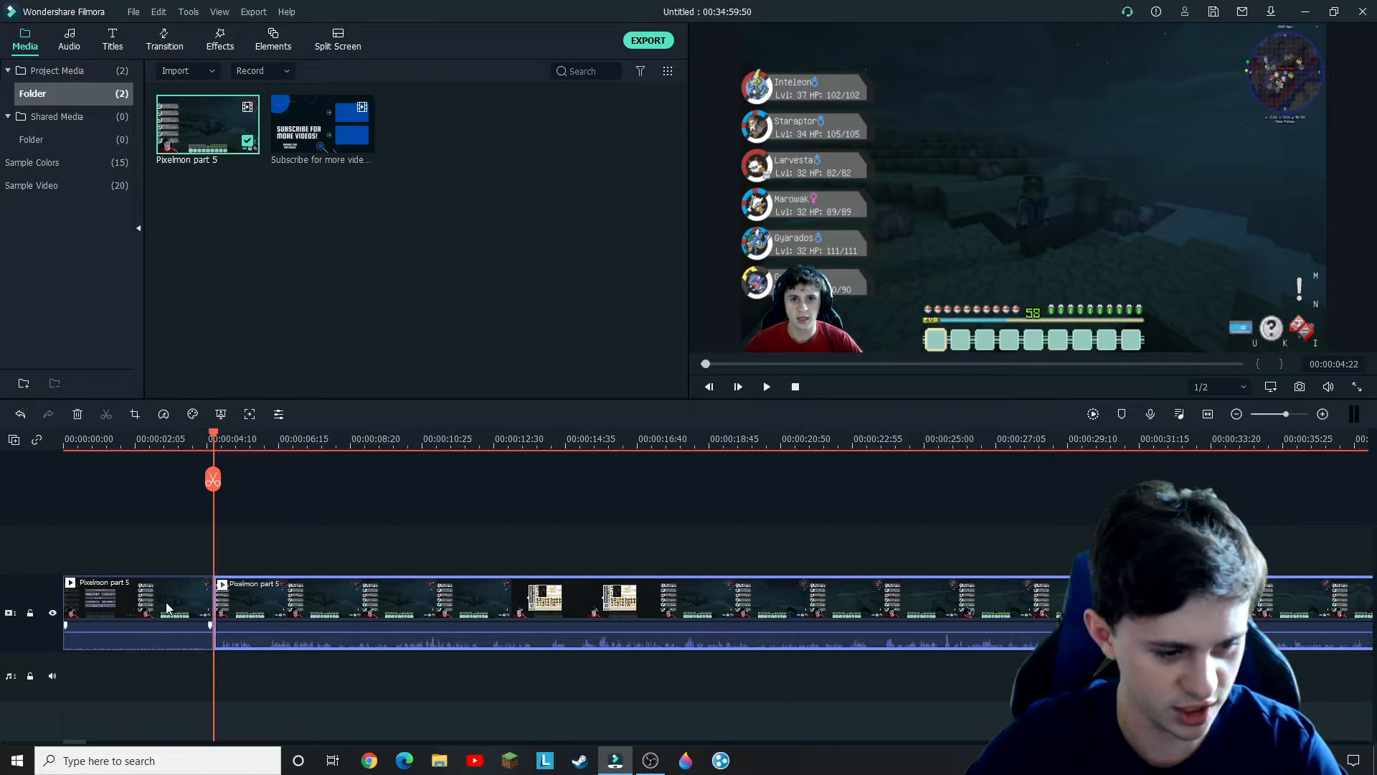
pyautogui.click(166, 608)
pyautogui.press('Delete')
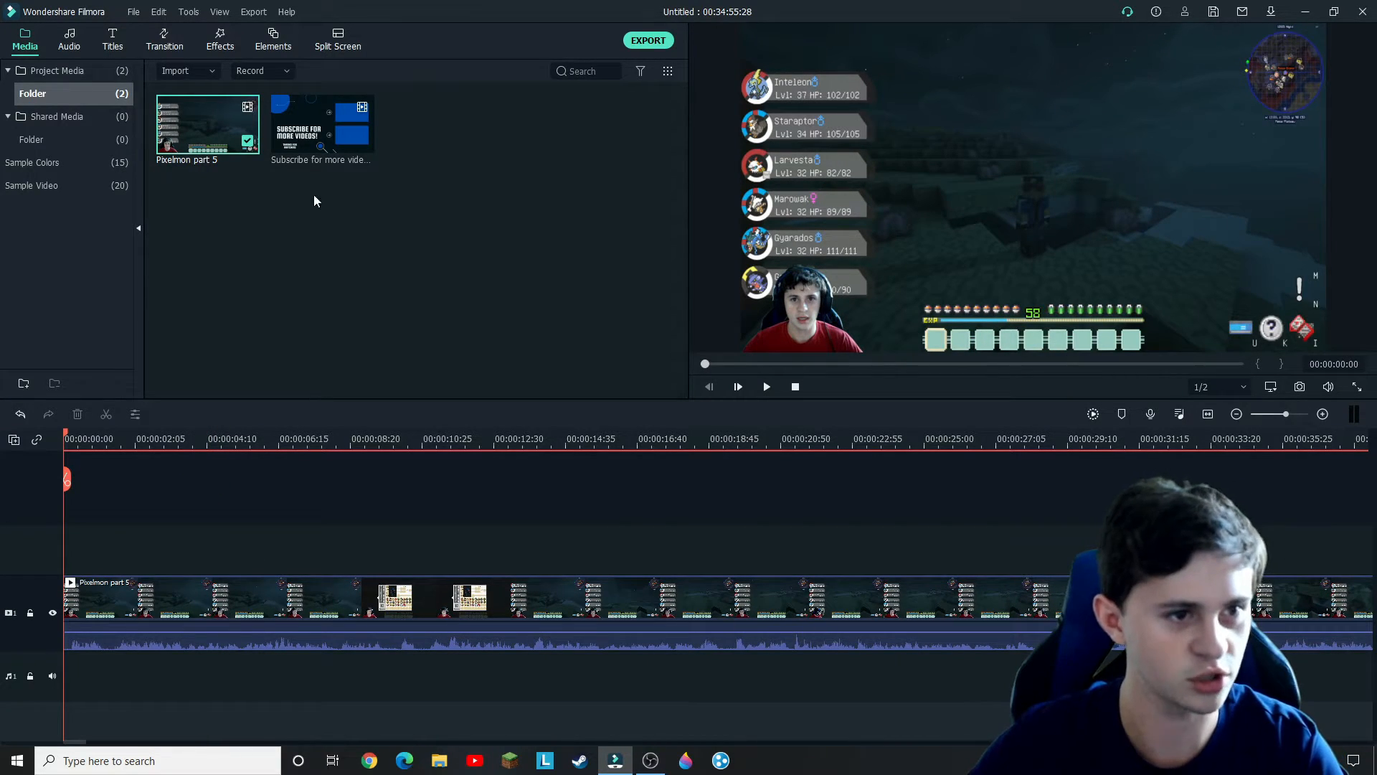
# - Apply the Linear 28 transition to the start of the Pixelmon part 5 clip and play back the opening
pyautogui.click(181, 32)
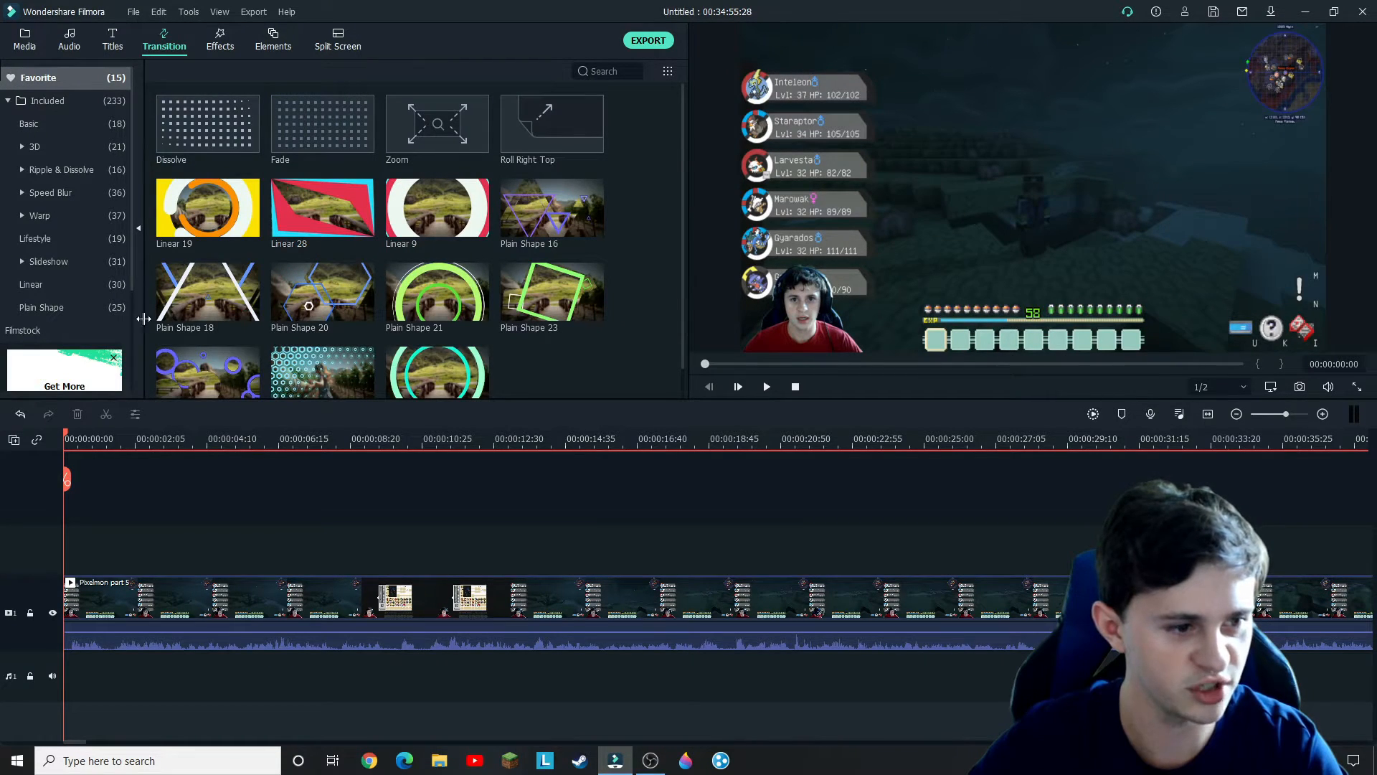
pyautogui.moveTo(352, 205); pyautogui.dragTo(97, 610)
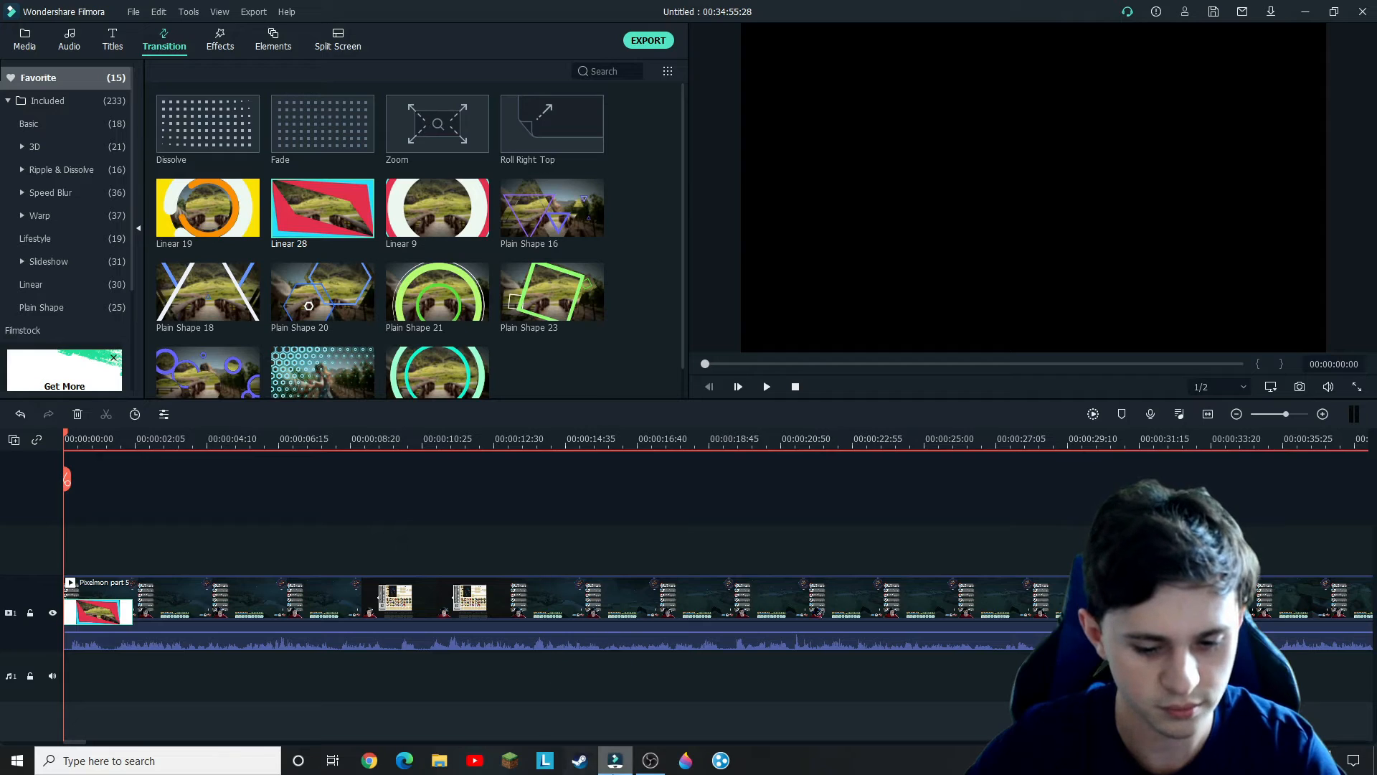
pyautogui.moveTo(644, 771)
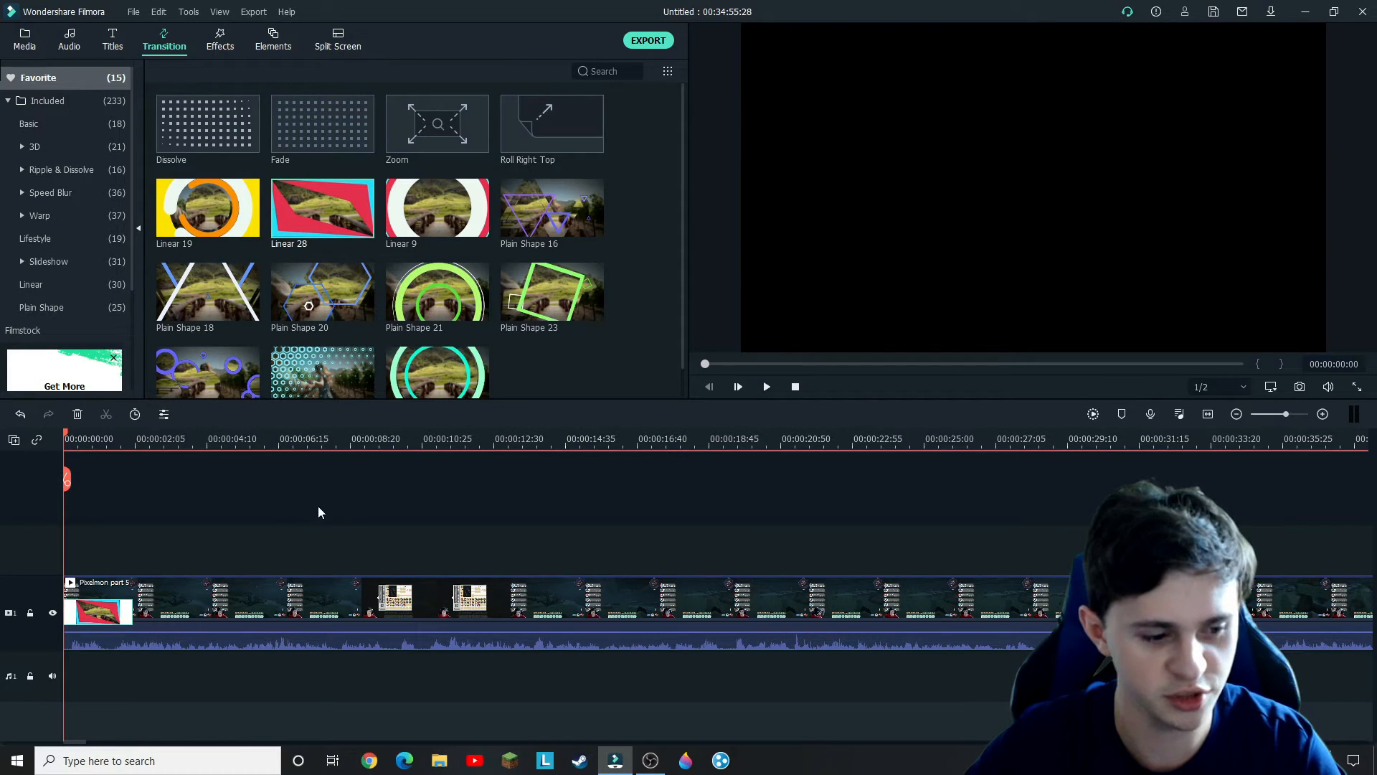
pyautogui.press('space')
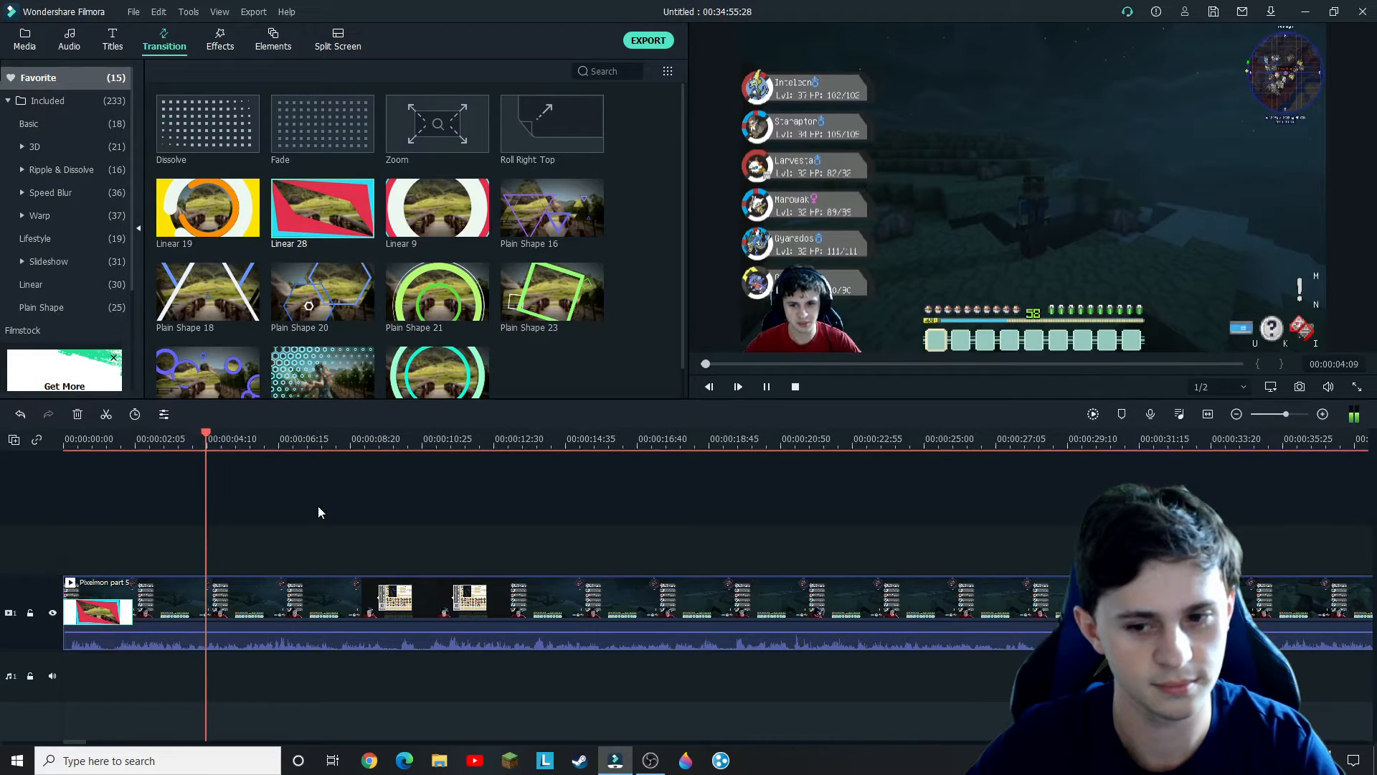
pyautogui.press('space')
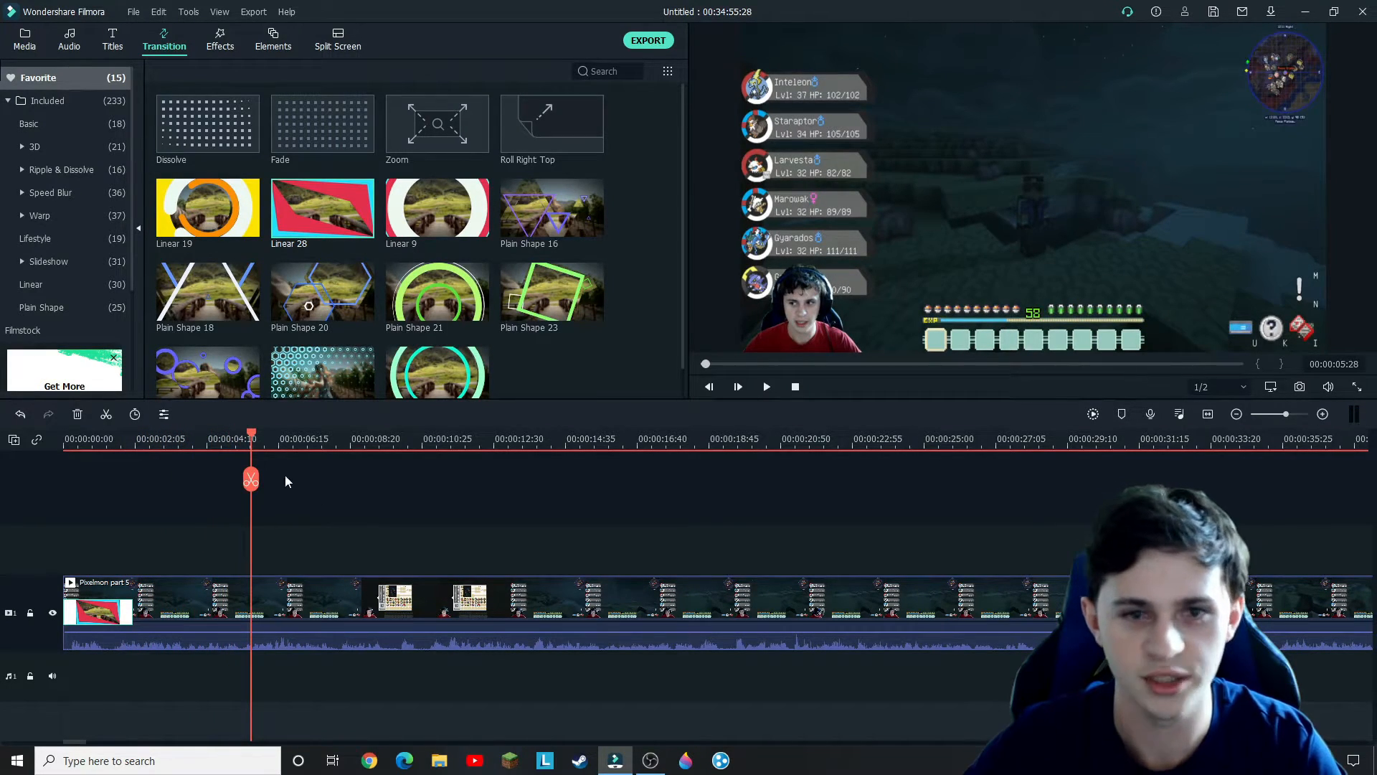
# - Try the Default Title on video track 2 at 00:00:05:28 above the Pixelmon clip, and delete it
pyautogui.click(36, 44)
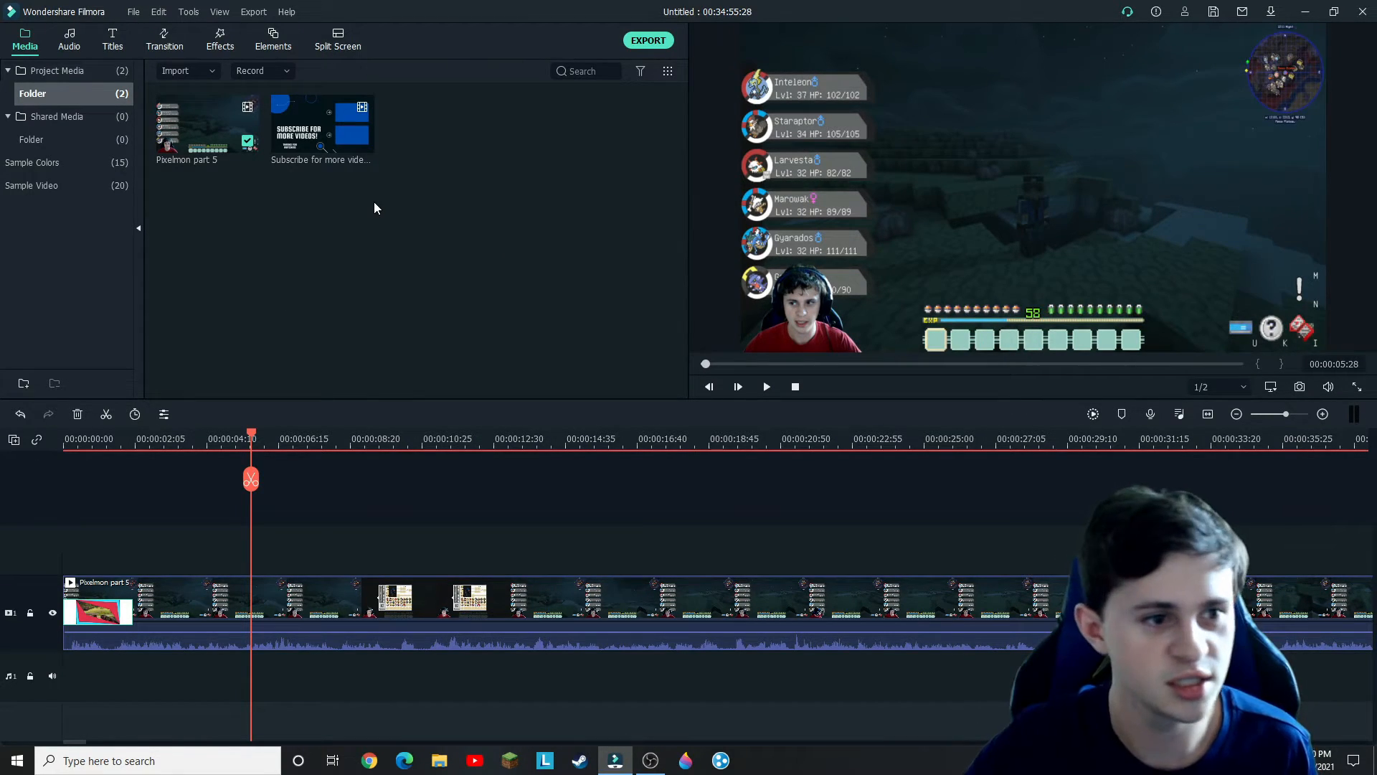
pyautogui.click(119, 46)
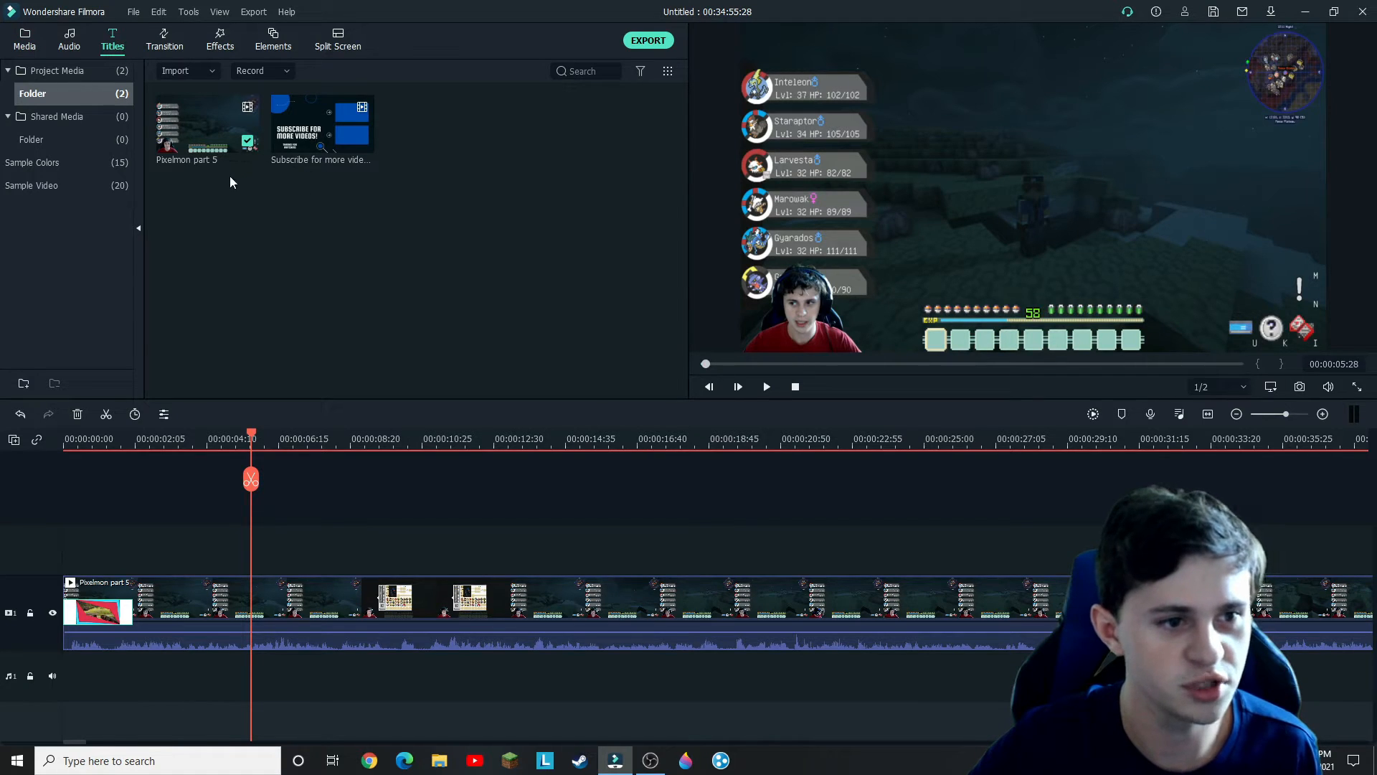
pyautogui.moveTo(215, 136); pyautogui.dragTo(252, 551)
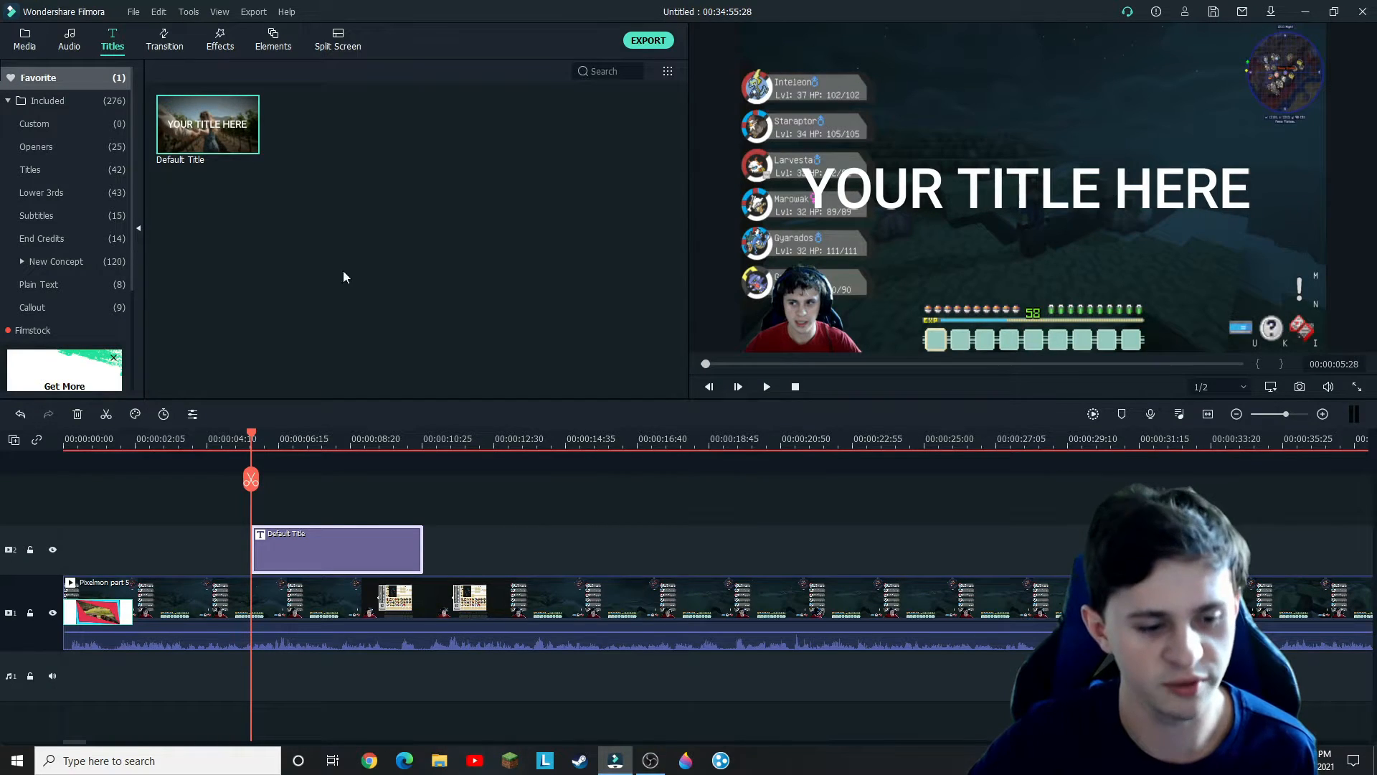
pyautogui.press('Delete')
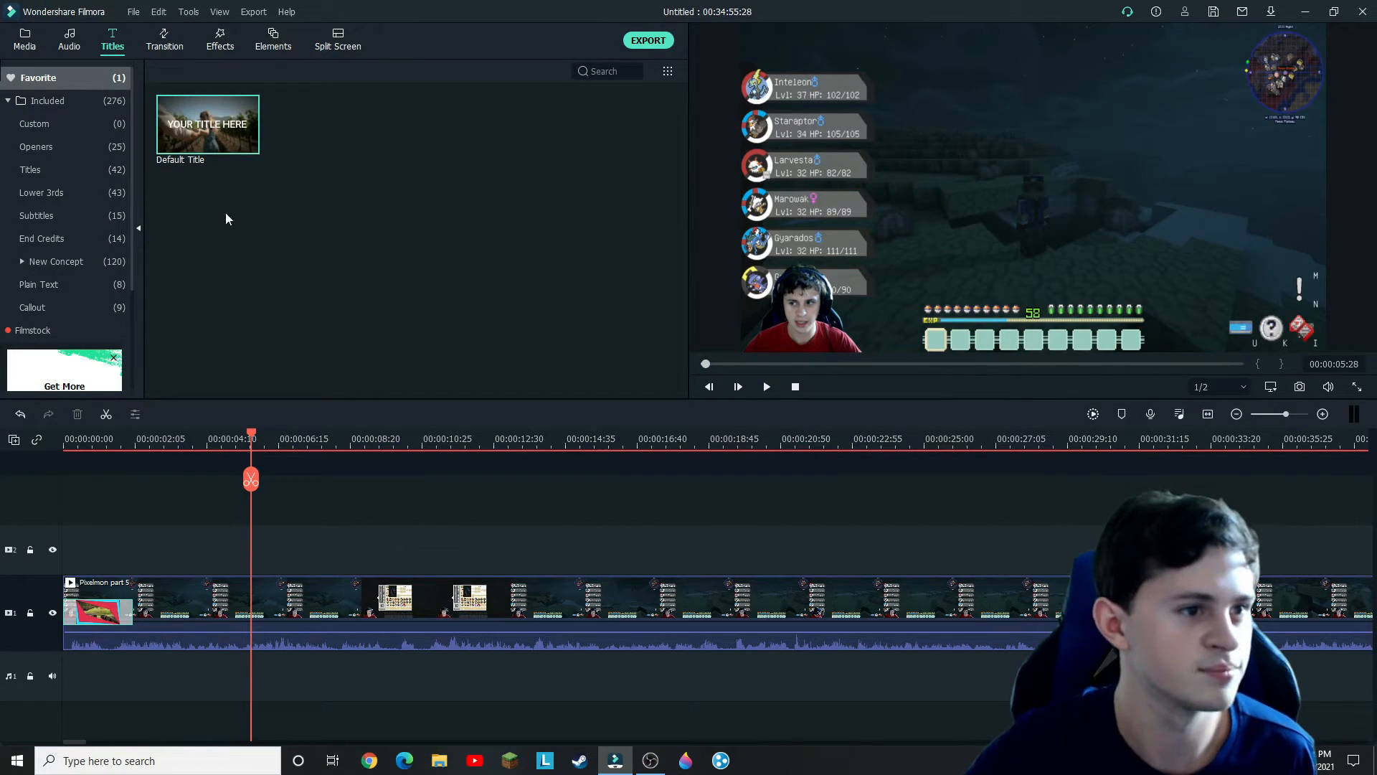
pyautogui.click(66, 39)
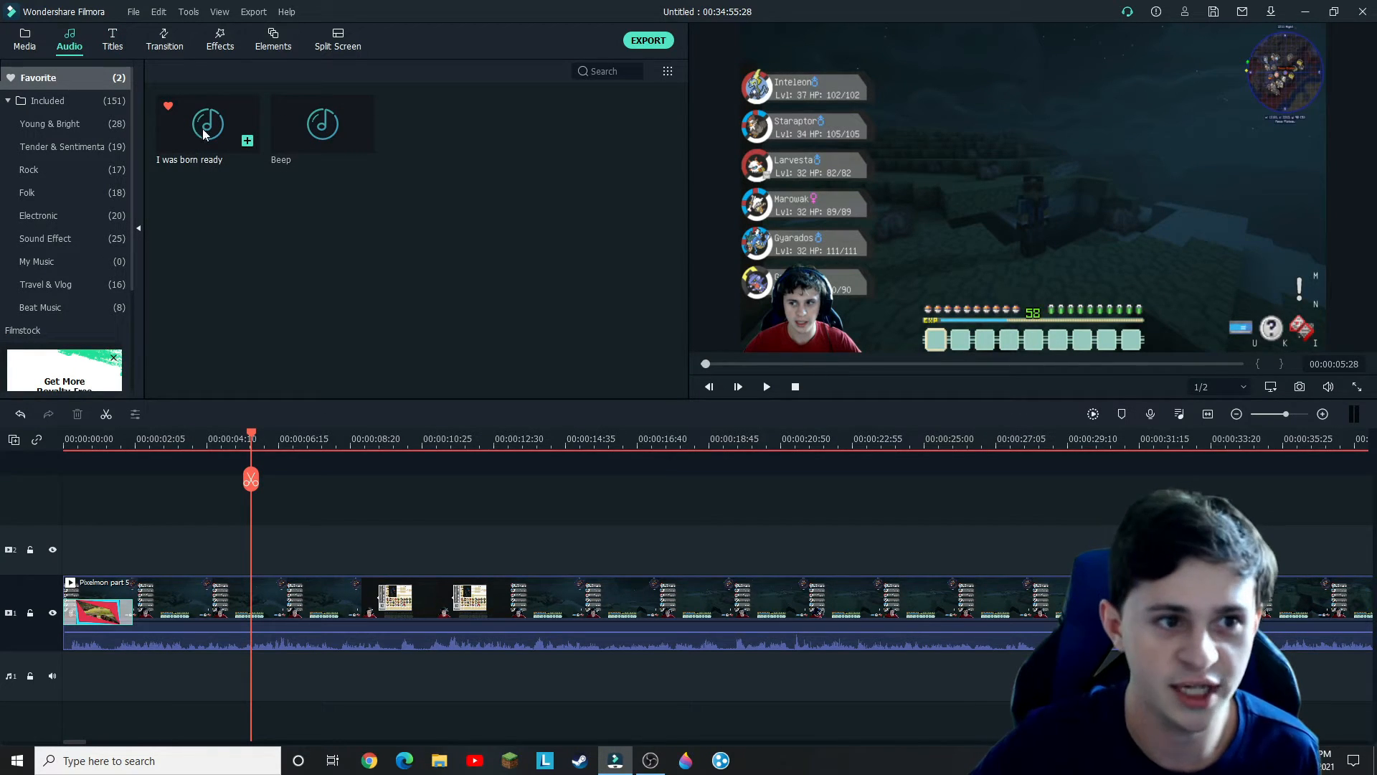
pyautogui.click(29, 37)
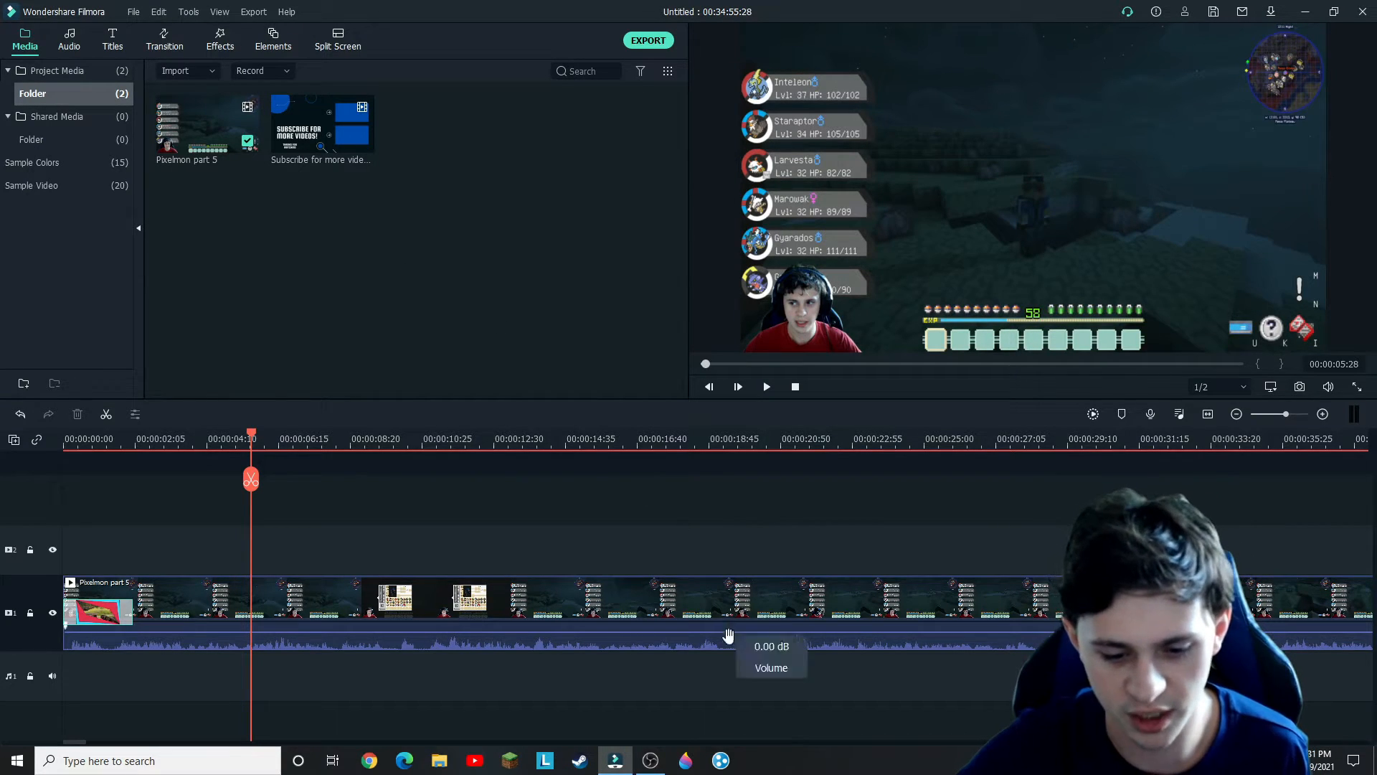
# - Play the end of the Pixelmon part 5 clip to find the cut point, split it at 00:16:08:31 and delete the section after the cut
pyautogui.moveTo(655, 770)
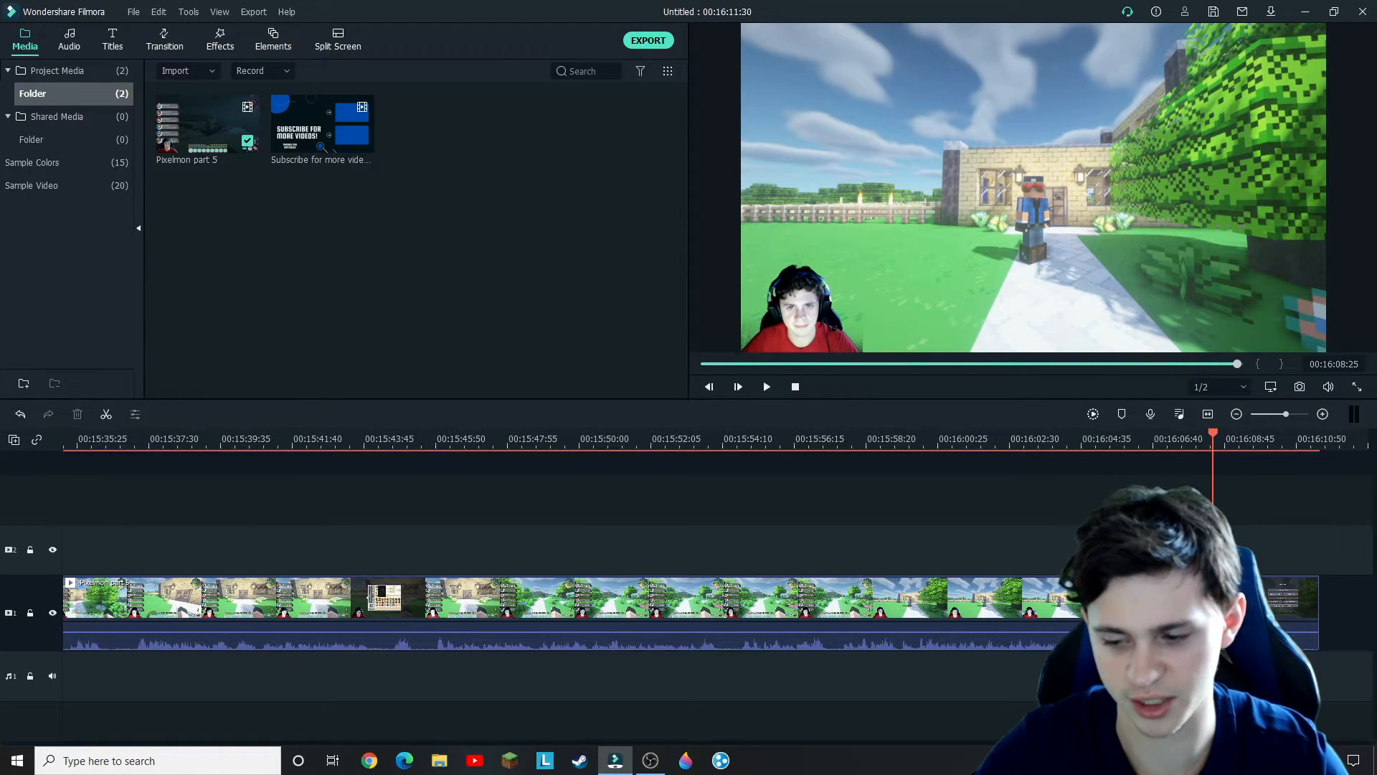
pyautogui.press('Left')
pyautogui.press('Left')
pyautogui.press('Left')
pyautogui.press('Left')
pyautogui.press('Left')
pyautogui.press('Left')
pyautogui.press('Left')
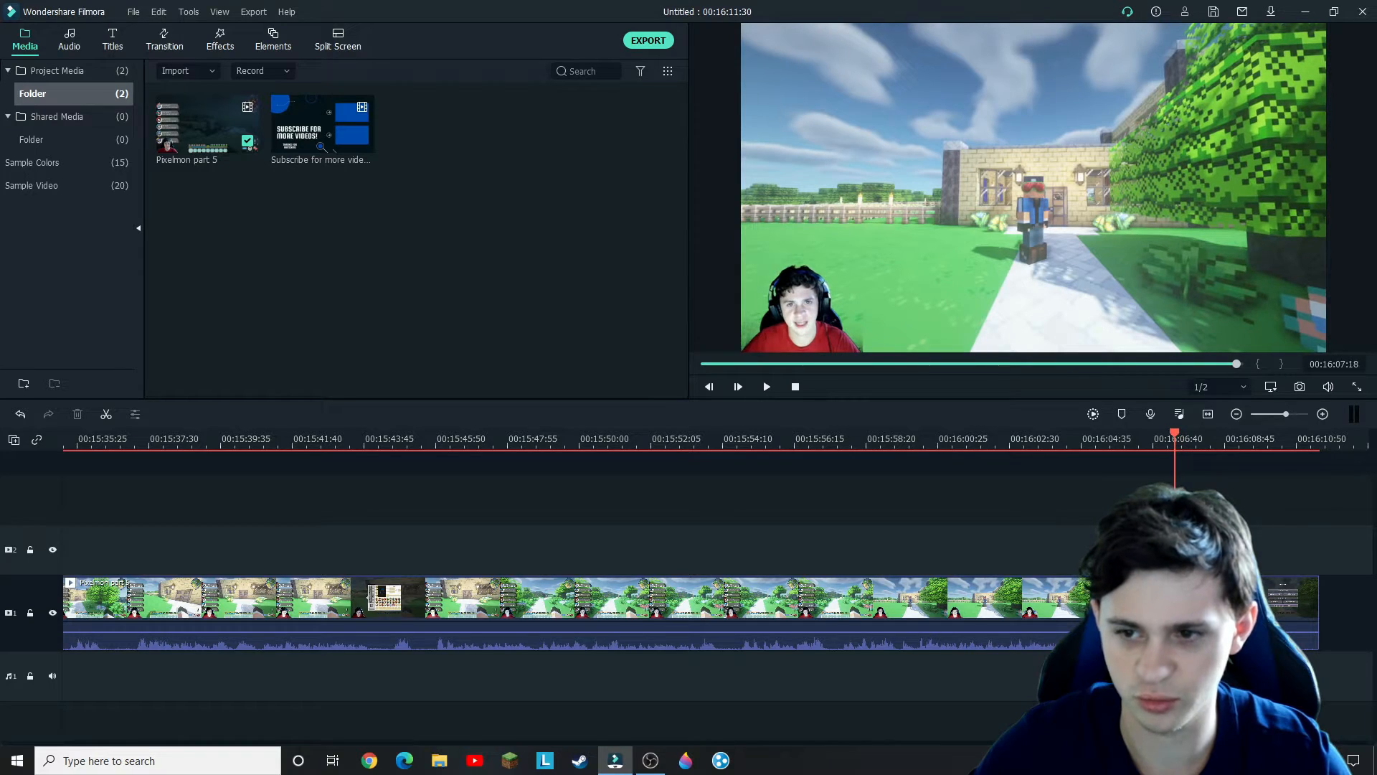
pyautogui.press('space')
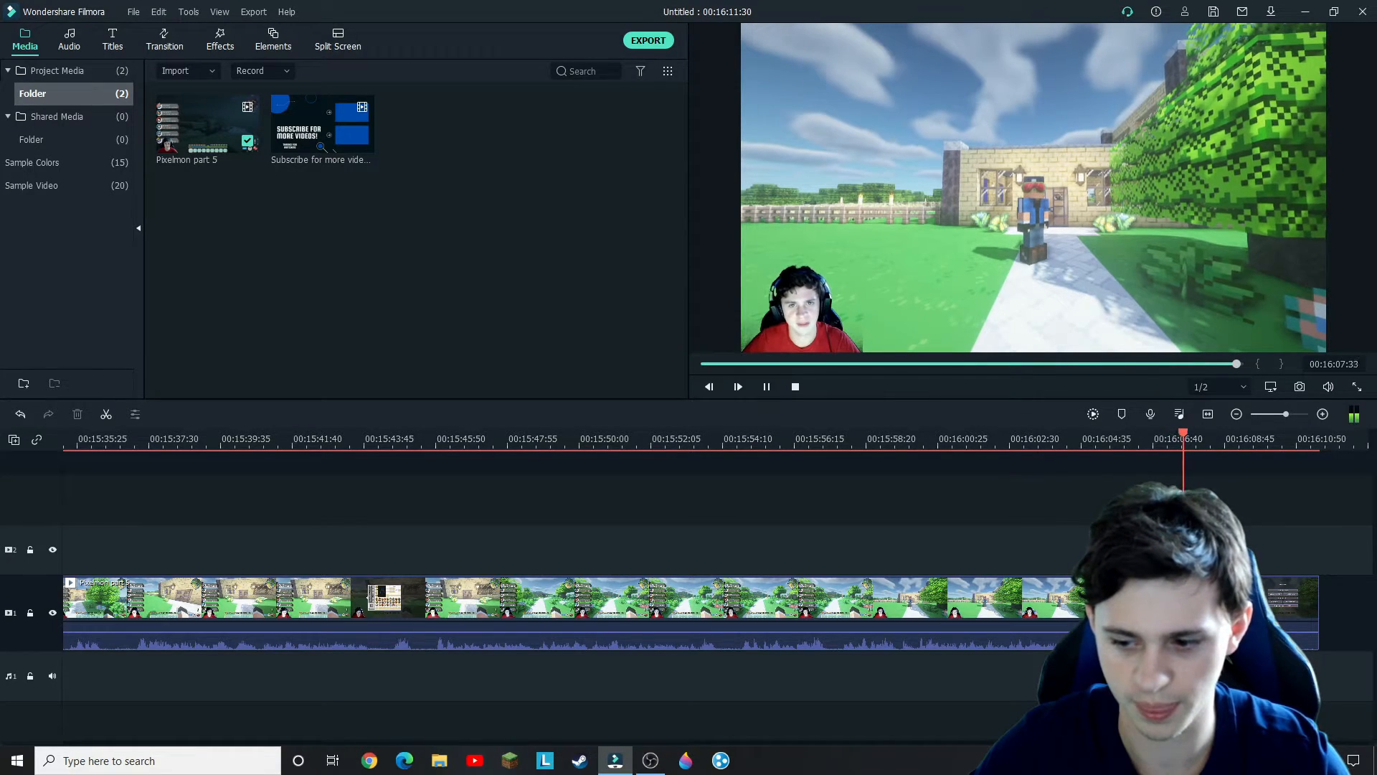
pyautogui.press('space')
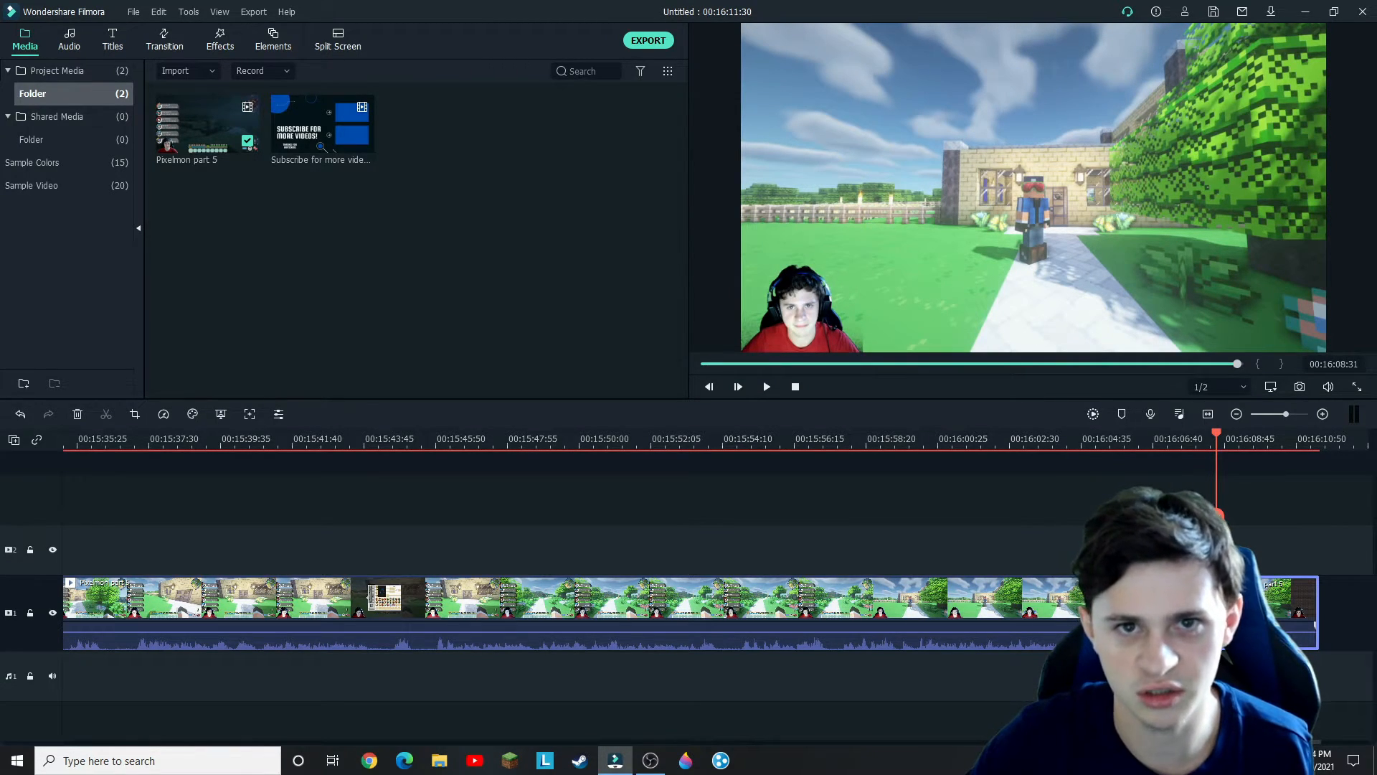
pyautogui.press('Delete')
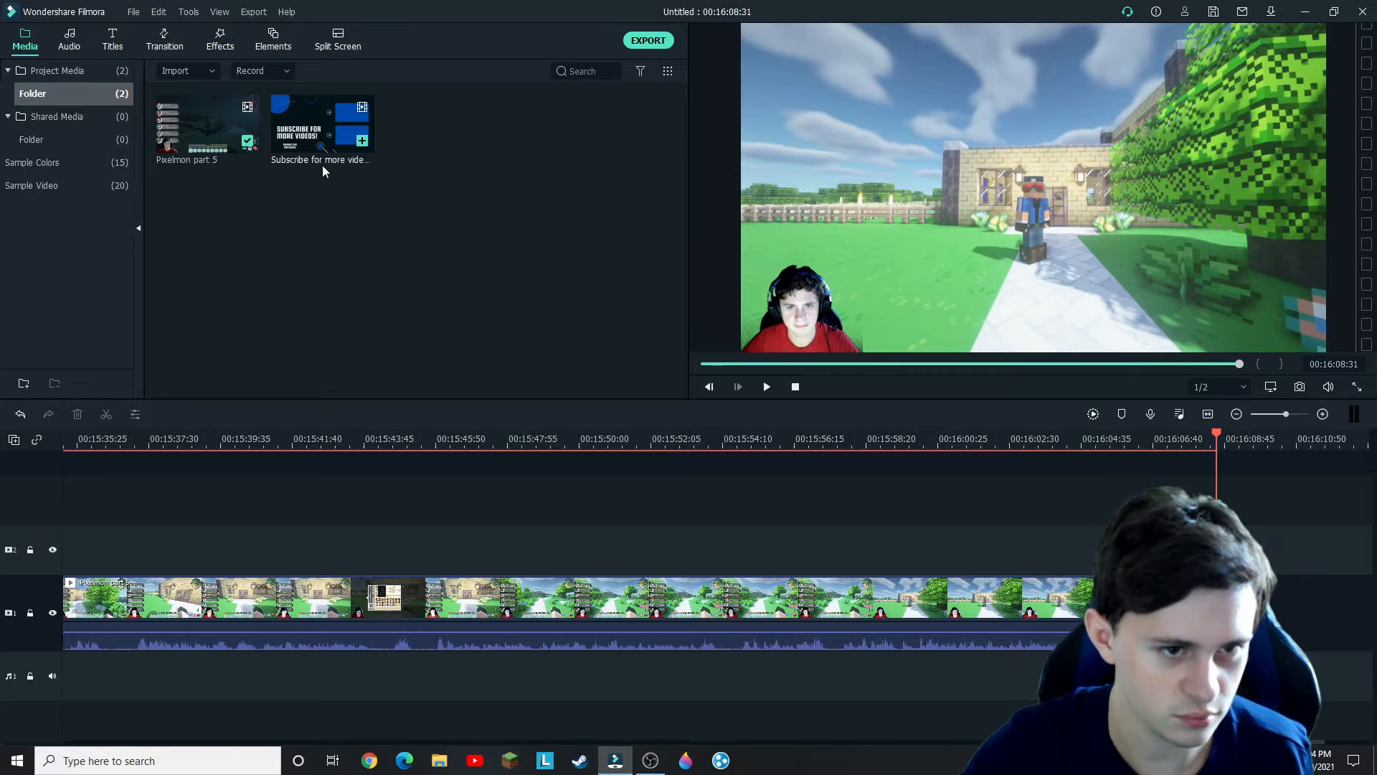
# - Preview the Subscribe for more videos clip and place it on video track 1 directly after the Pixelmon part 5 clip
pyautogui.doubleClick(320, 160)
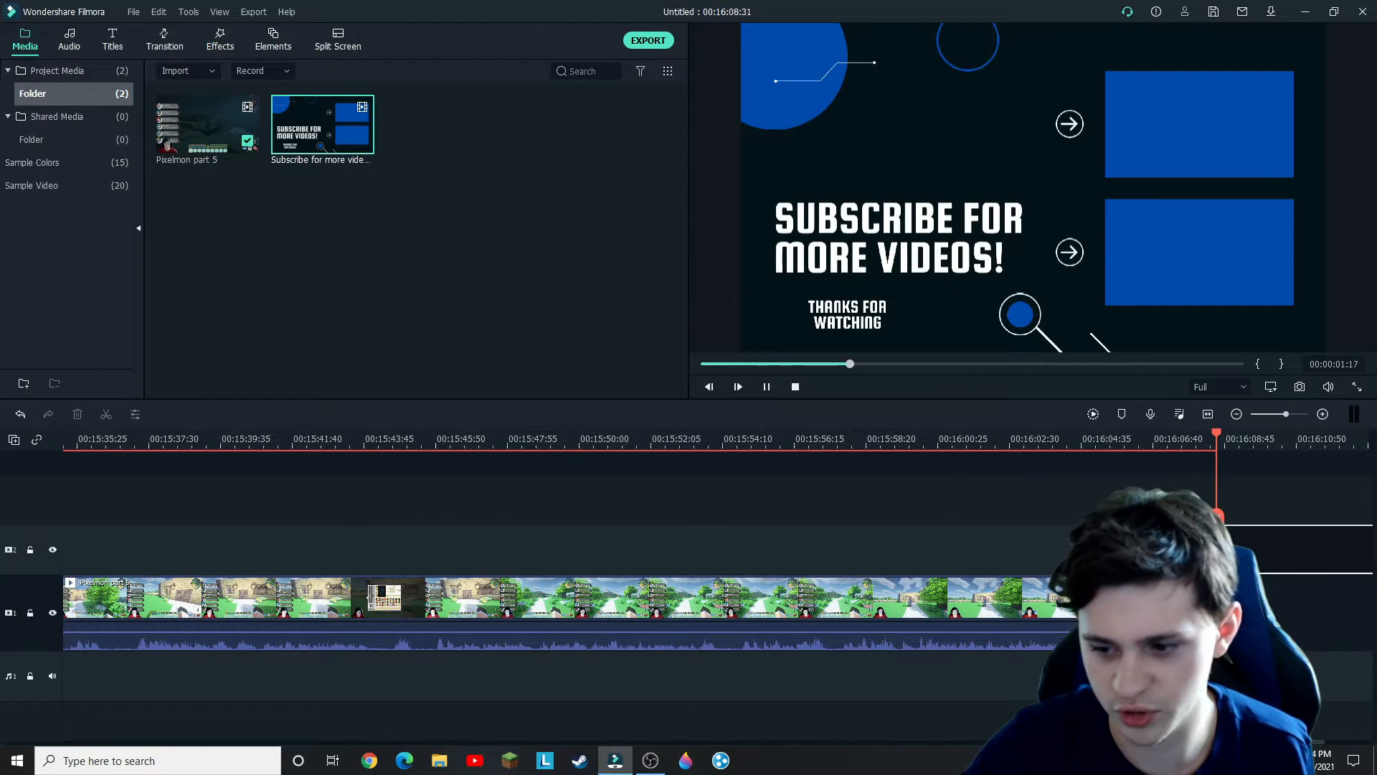
pyautogui.moveTo(1262, 549); pyautogui.dragTo(1263, 610)
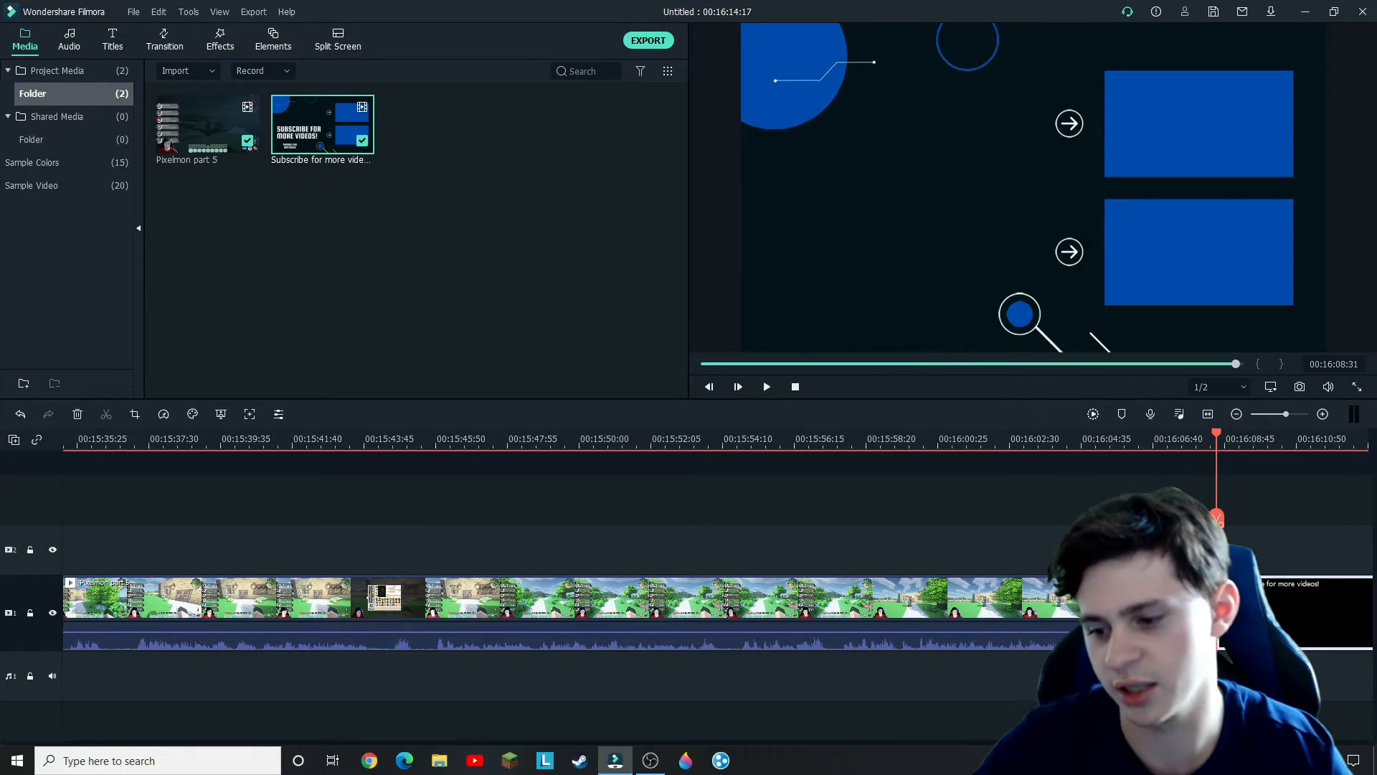
# - Apply the Plain Shape 7 transition between the Pixelmon and Subscribe clips, play it back, and add Dissolve to the Subscribe clip's end
pyautogui.click(177, 49)
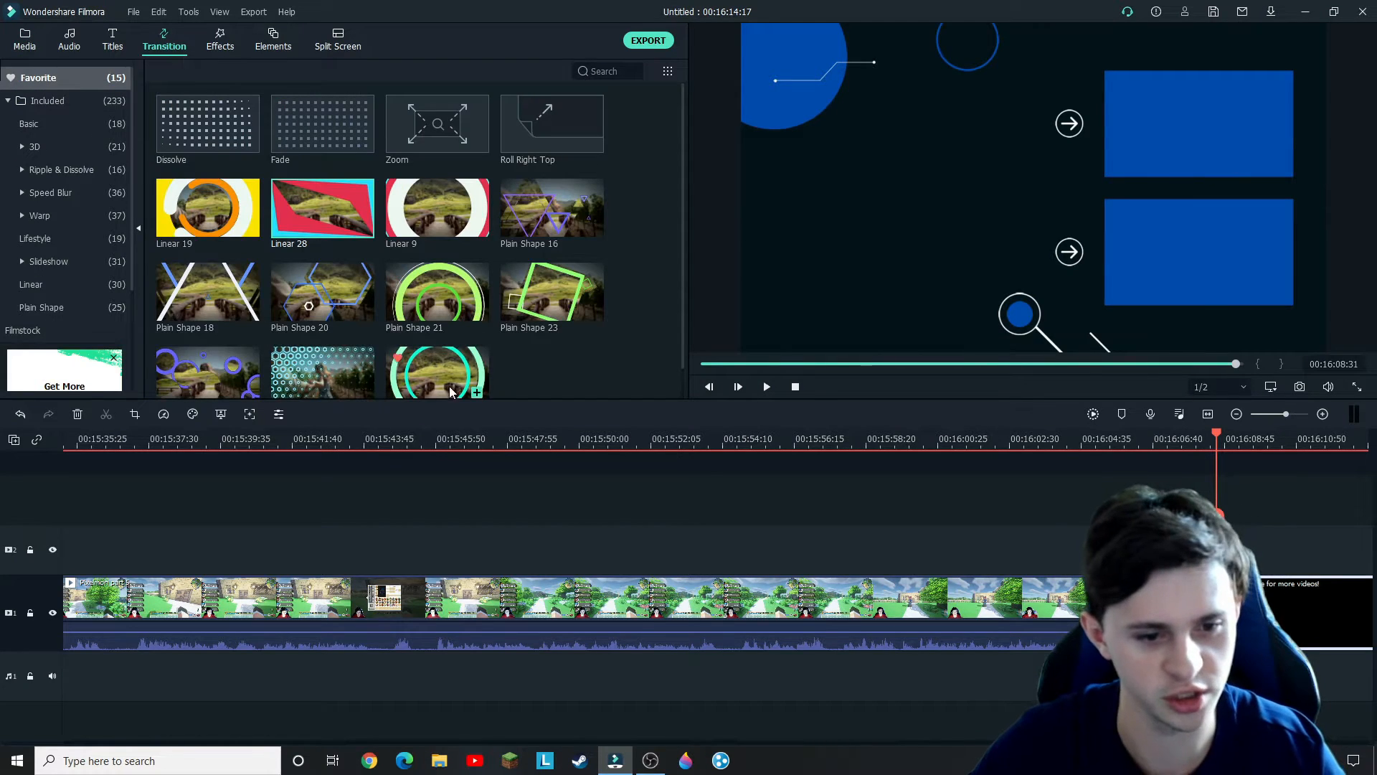
pyautogui.scroll(-1, 449, 386)
pyautogui.moveTo(432, 330); pyautogui.dragTo(1254, 597)
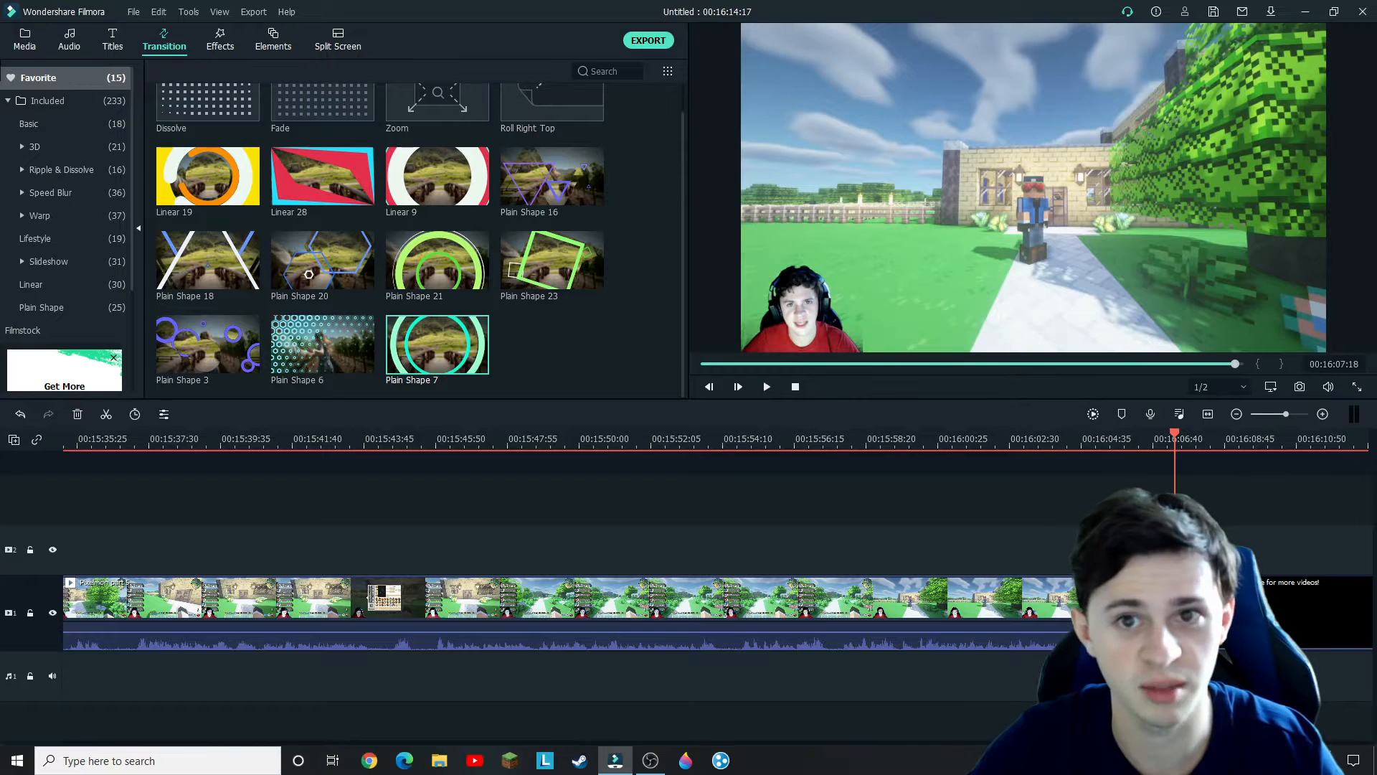
pyautogui.press('space')
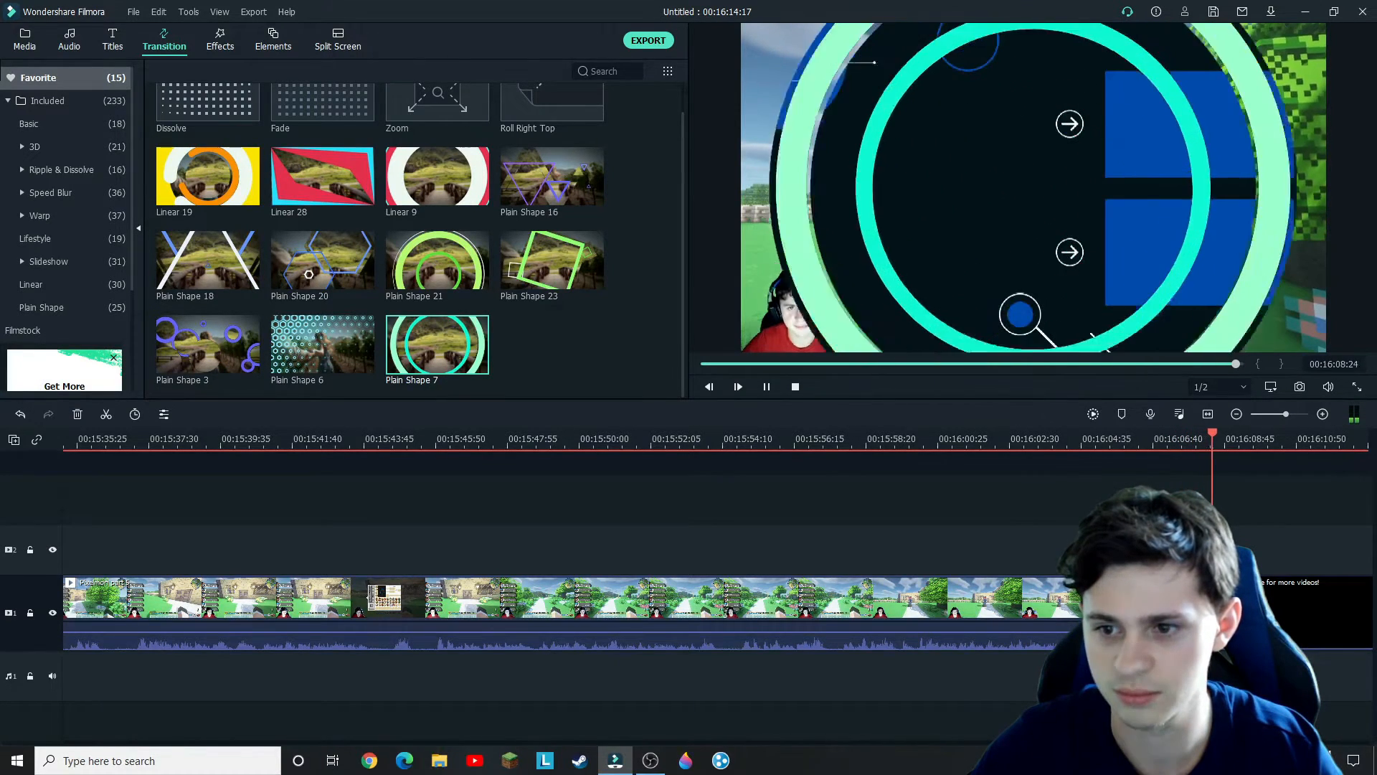
pyautogui.press('space')
pyautogui.moveTo(203, 132)
pyautogui.mouseDown()
pyautogui.moveTo(930, 474)
pyautogui.moveTo(1219, 567)
pyautogui.moveTo(1334, 574)
pyautogui.mouseUp()
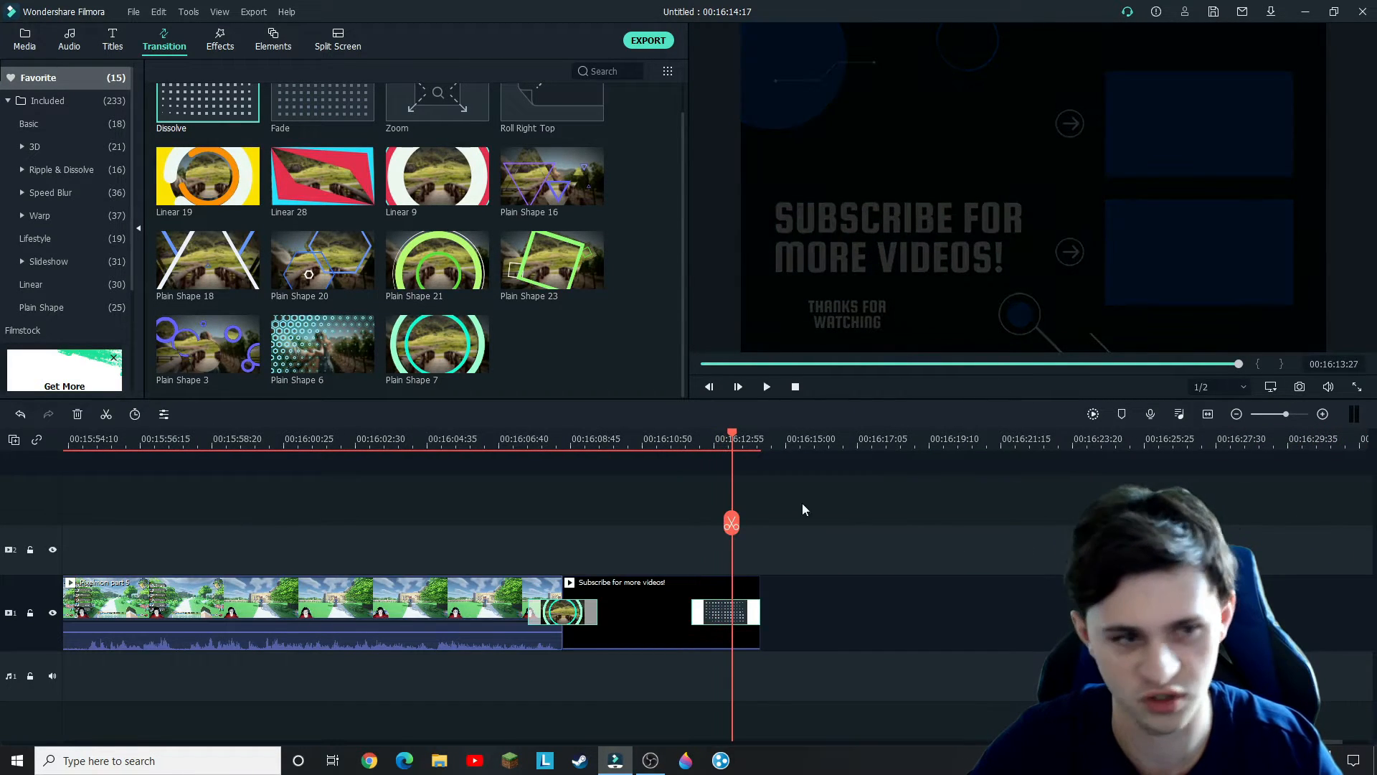
# - Add the I was born ready song to audio track 1 under the Subscribe clip and cut off everything after 00:16:14:18
pyautogui.click(71, 41)
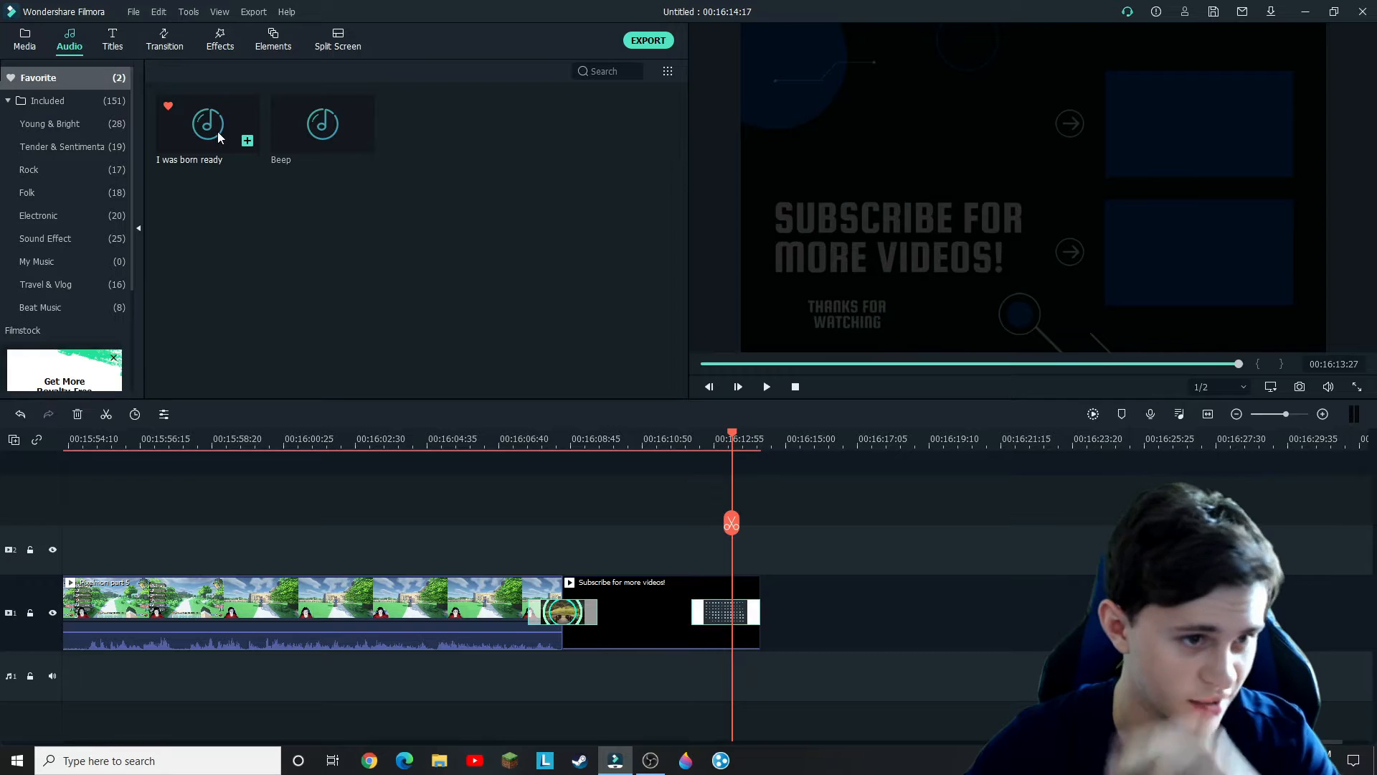
pyautogui.moveTo(219, 138); pyautogui.dragTo(570, 674)
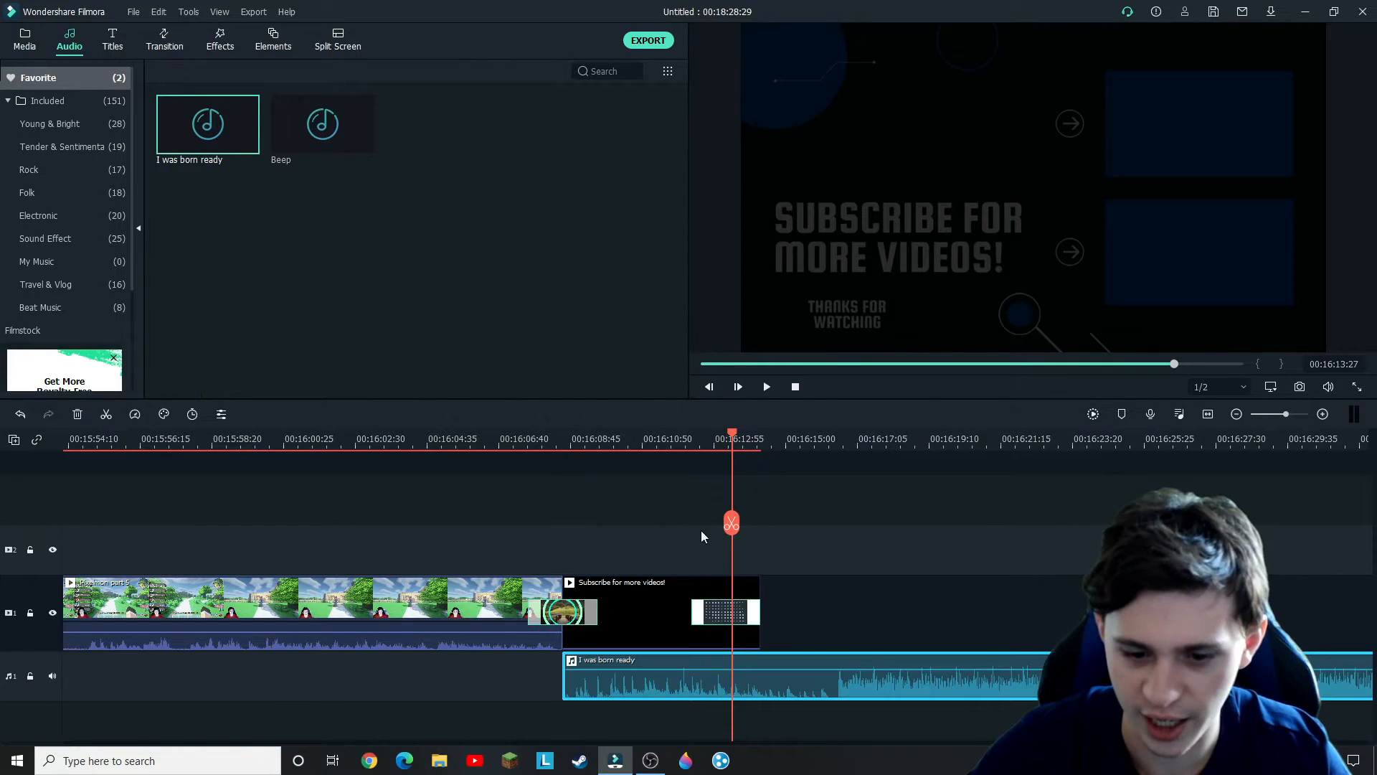
pyautogui.moveTo(732, 524); pyautogui.dragTo(763, 543)
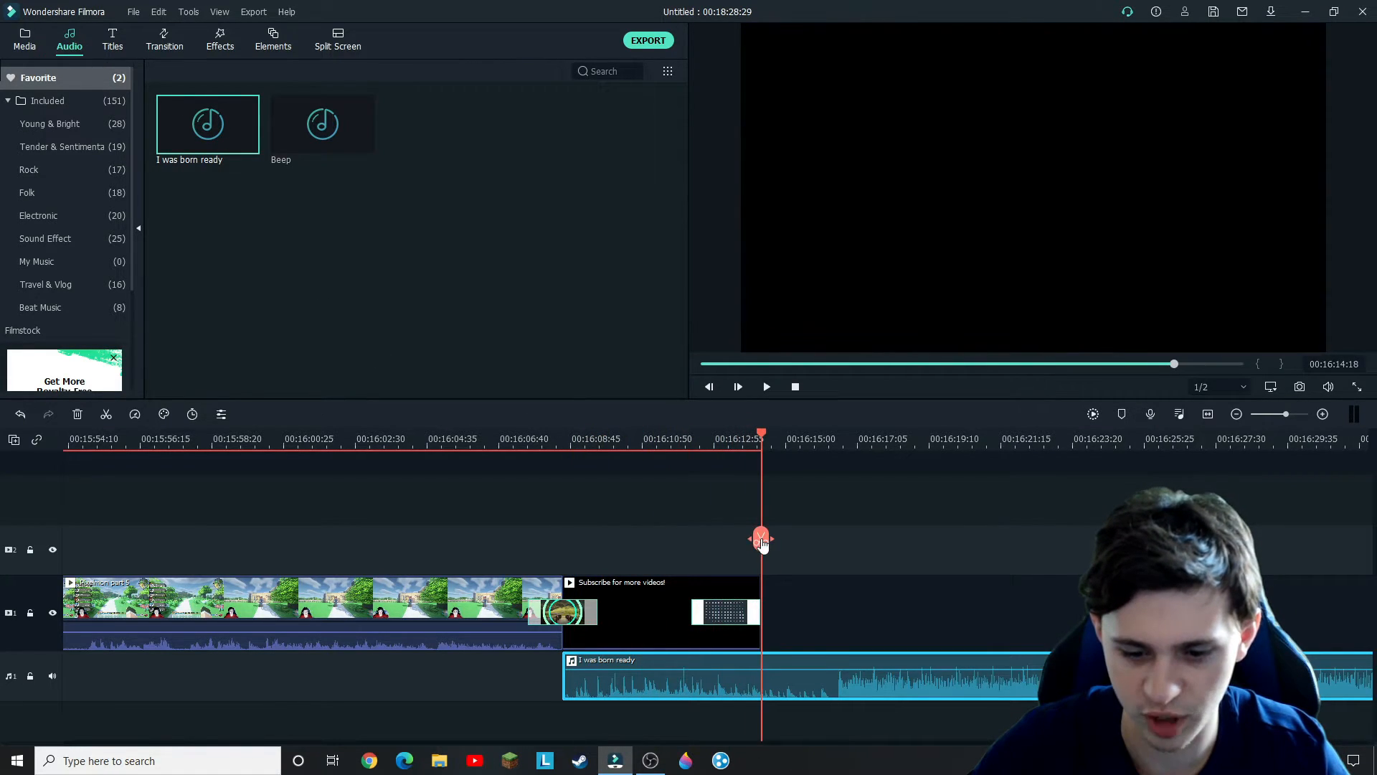
pyautogui.click(761, 538)
pyautogui.click(808, 645)
pyautogui.press('Delete')
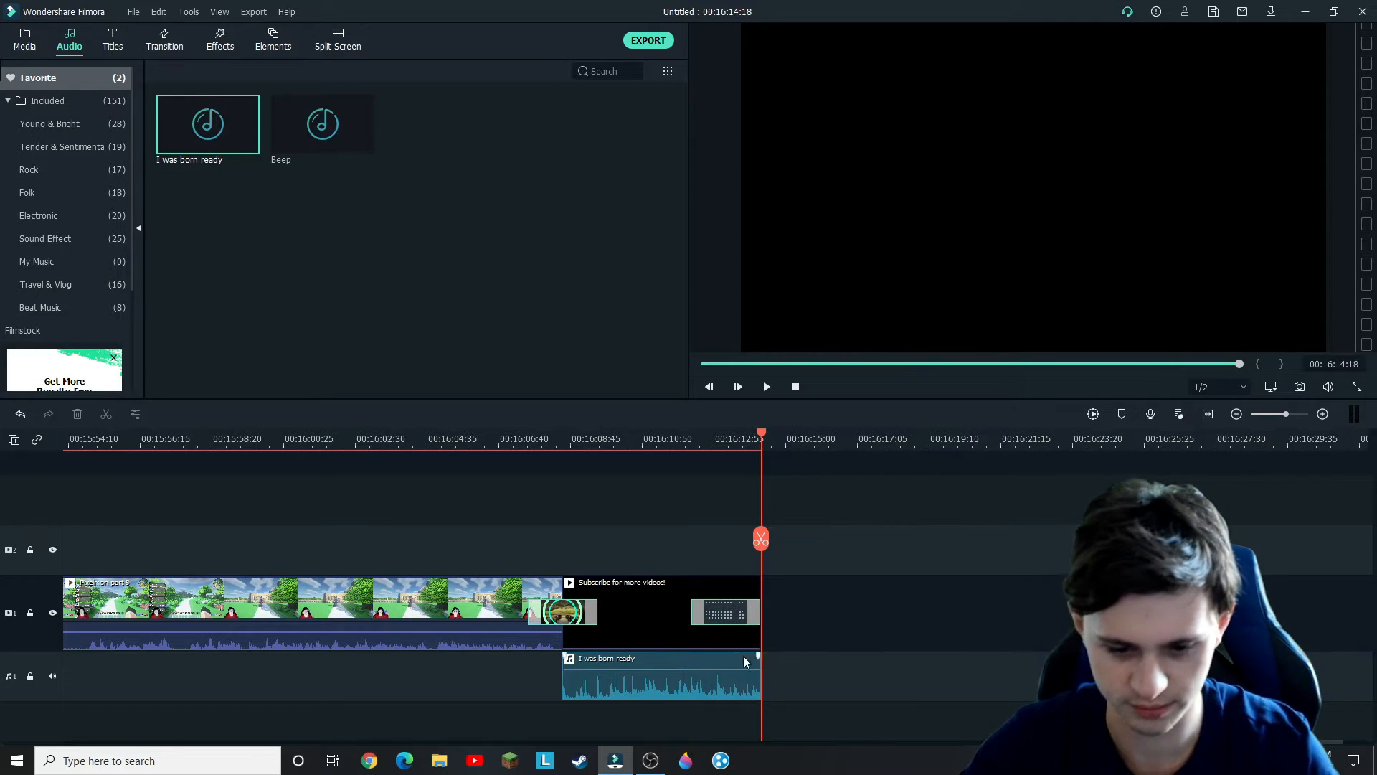
# - Set the I was born ready clip's fade-in to 1.00 s and play back the outro from just before the transition
pyautogui.doubleClick(746, 661)
pyautogui.click(554, 96)
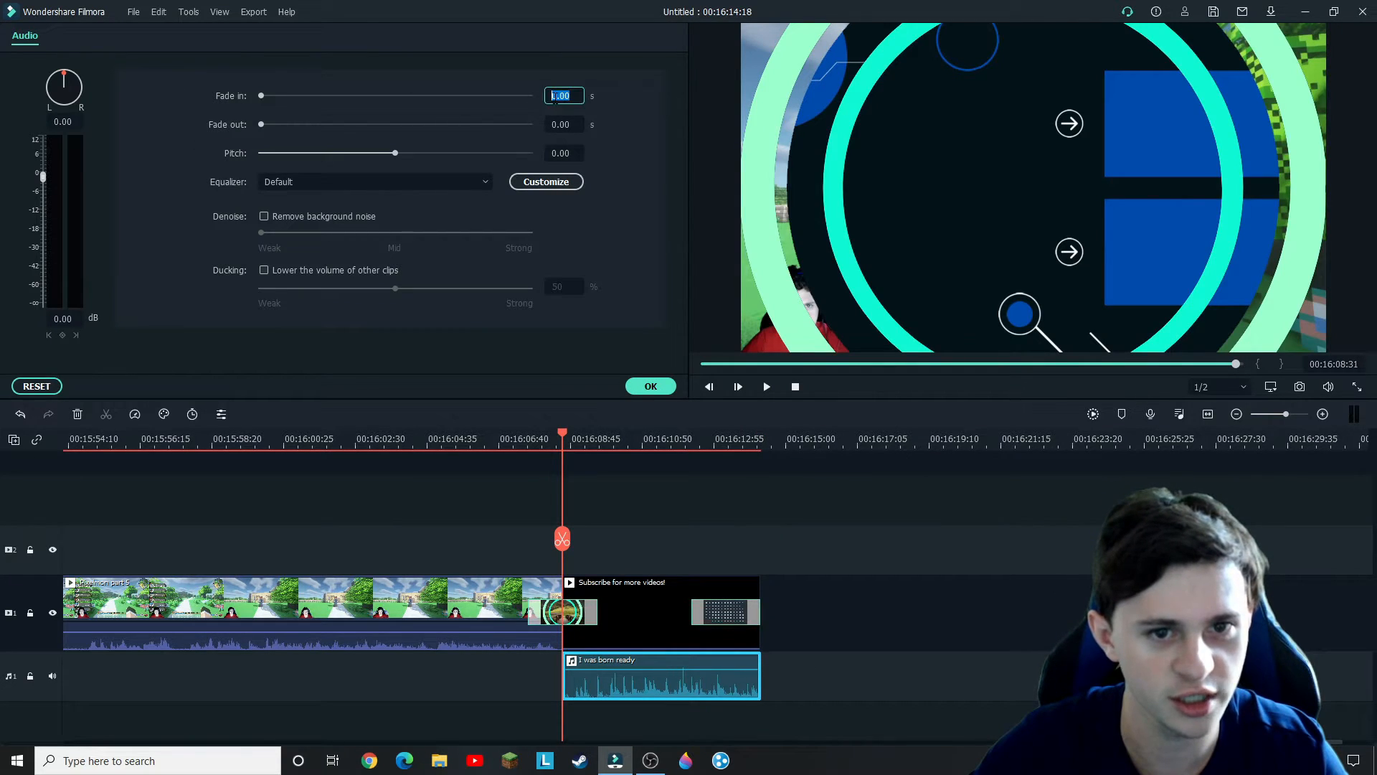
pyautogui.click(556, 96)
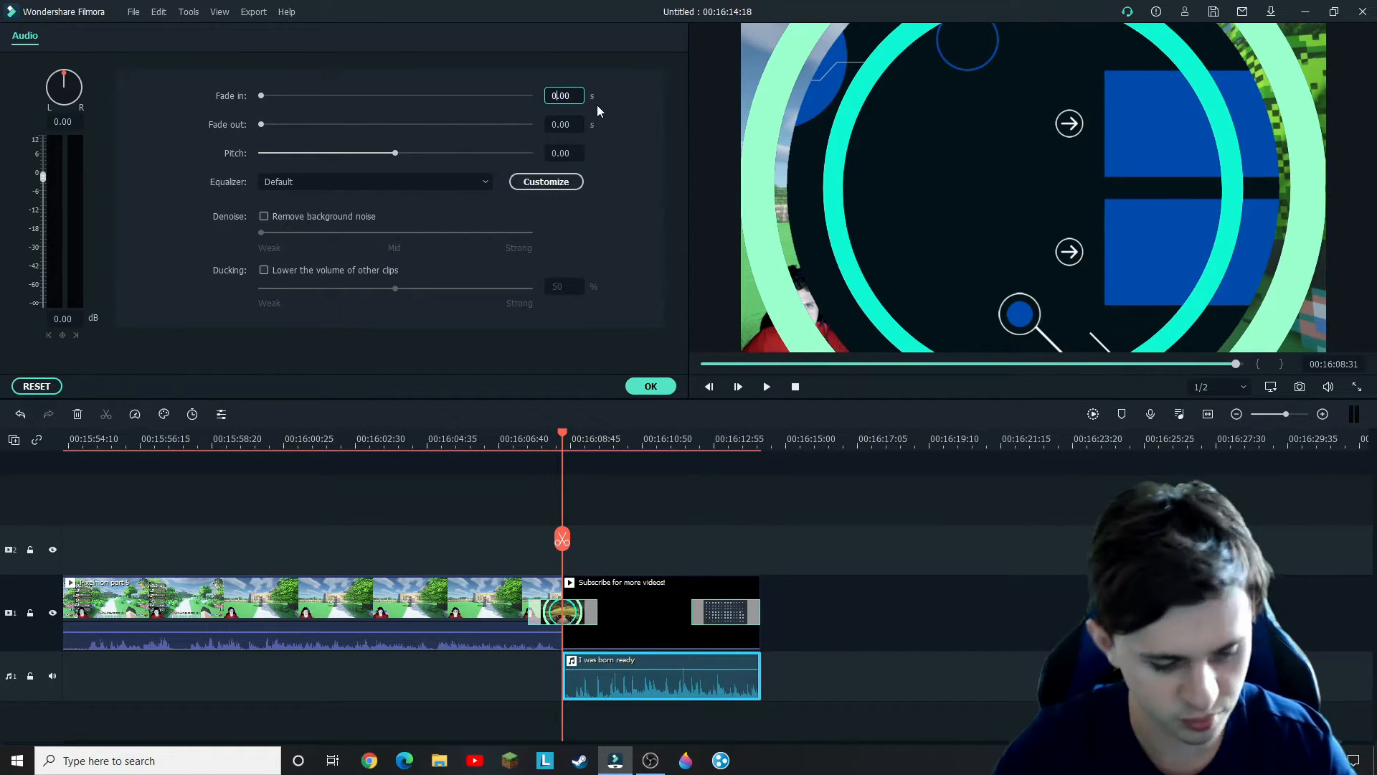
pyautogui.press('BackSpace')
pyautogui.write('1')
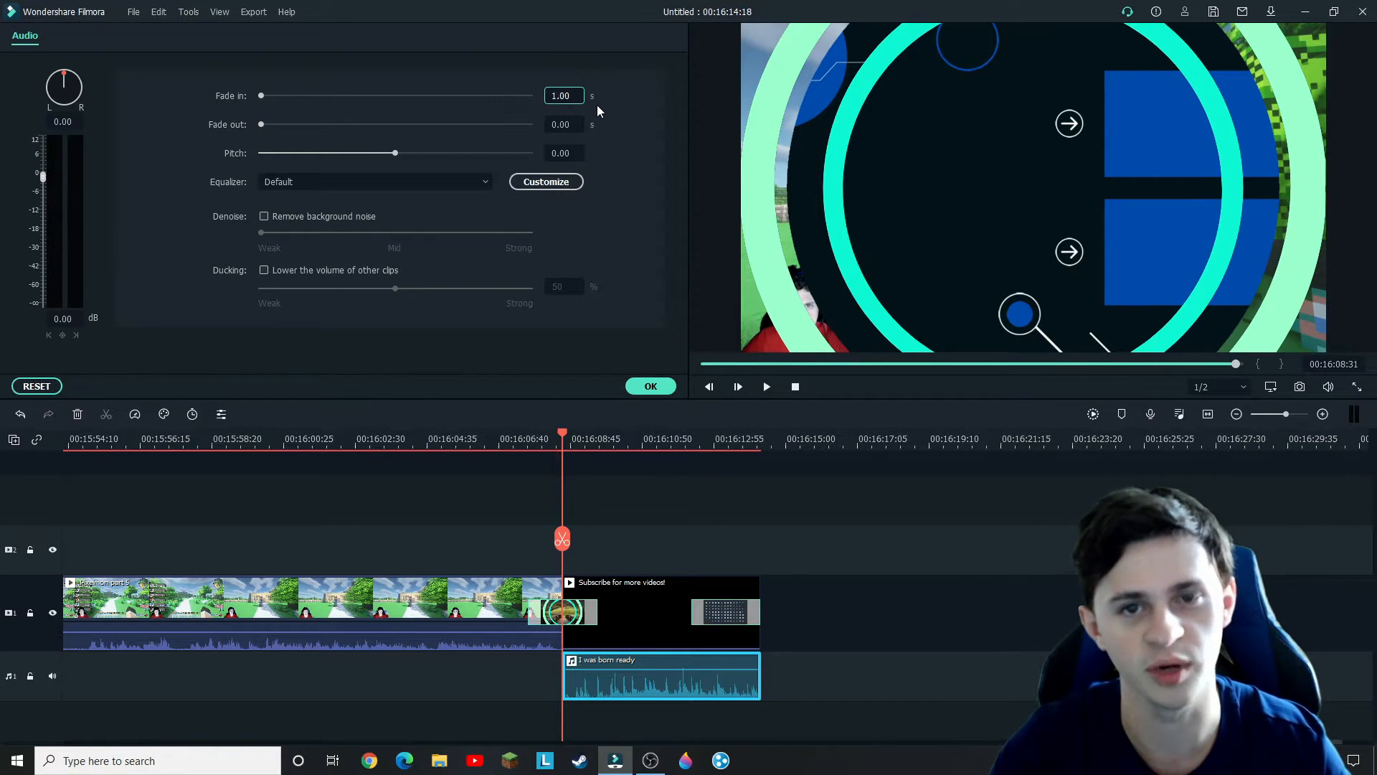
pyautogui.press('Return')
pyautogui.click(673, 387)
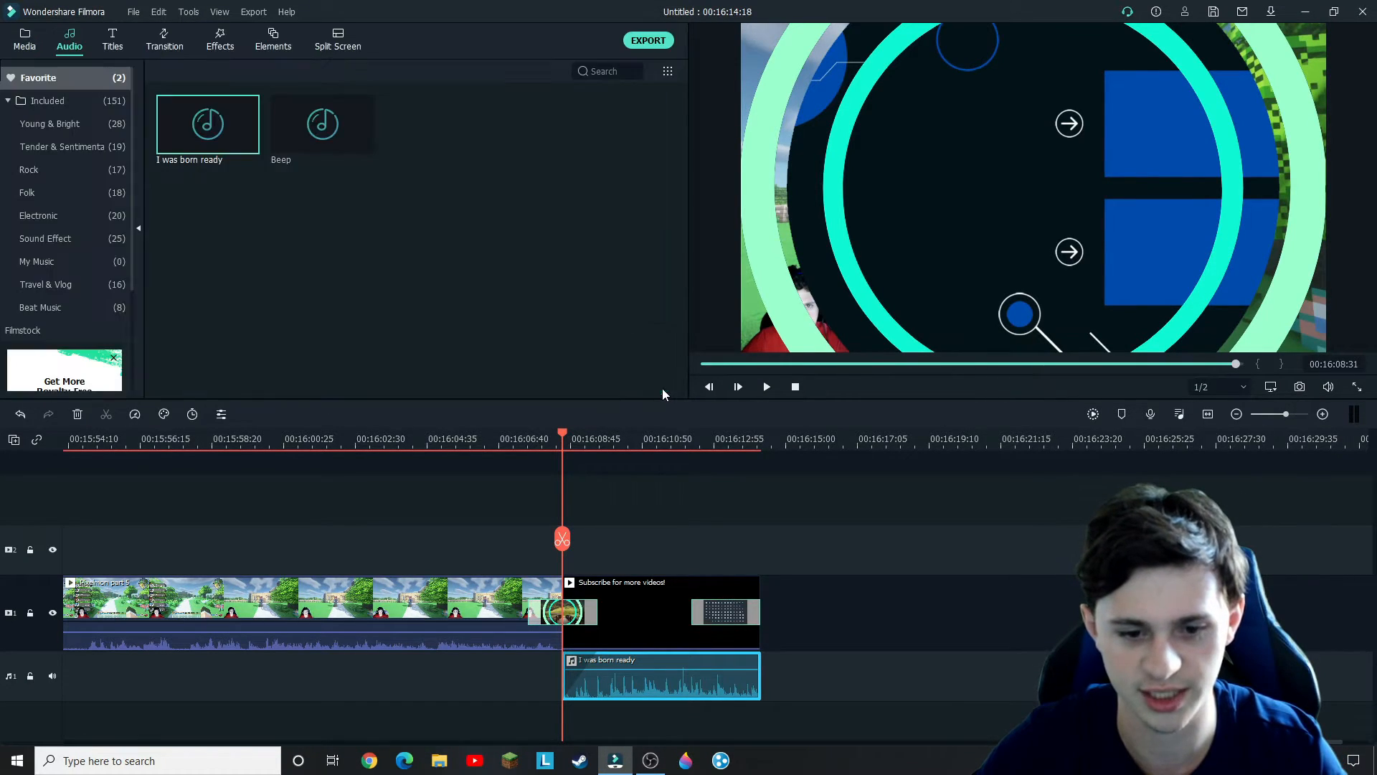
pyautogui.moveTo(561, 539); pyautogui.dragTo(531, 542)
pyautogui.press('space')
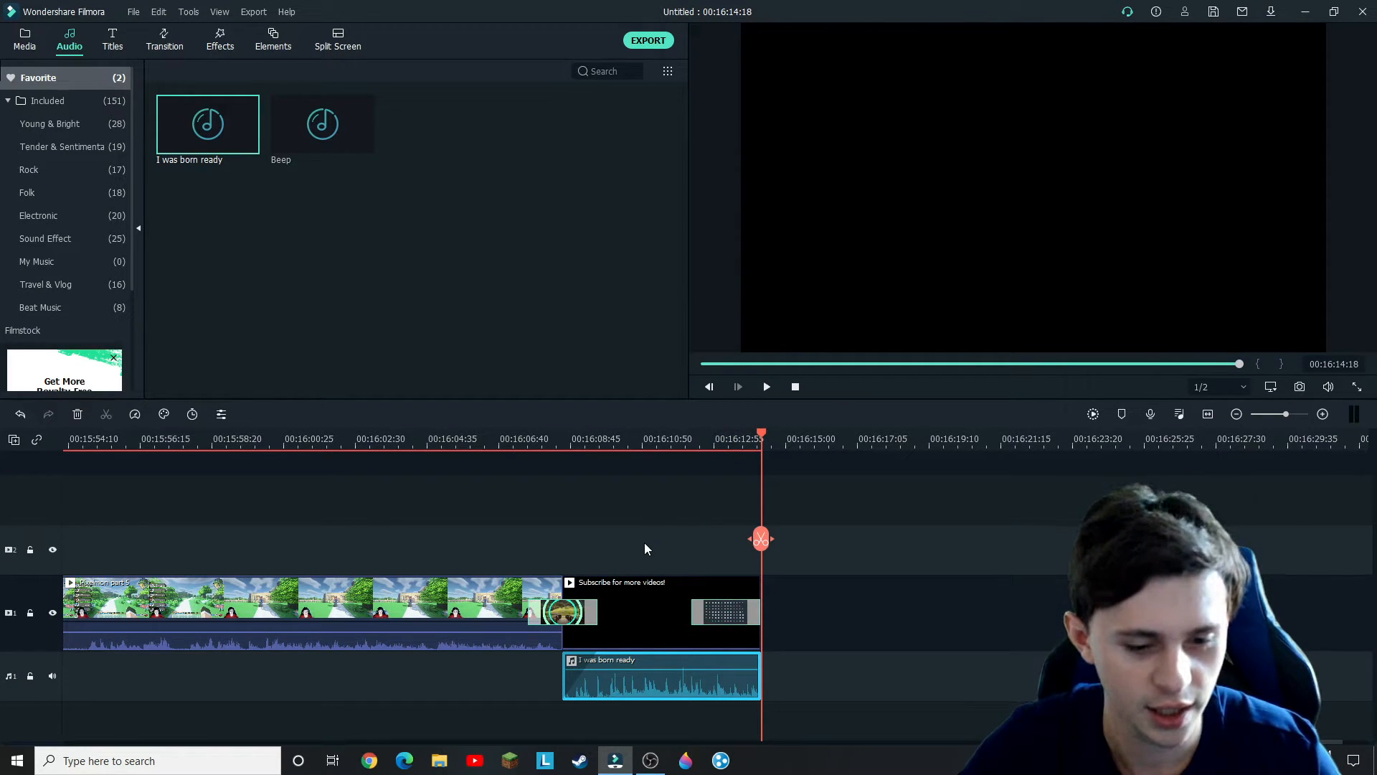
# - Return the playhead to the start of the project and export the video locally as an MP4 named "pixelmon part 5"
pyautogui.press('Home')
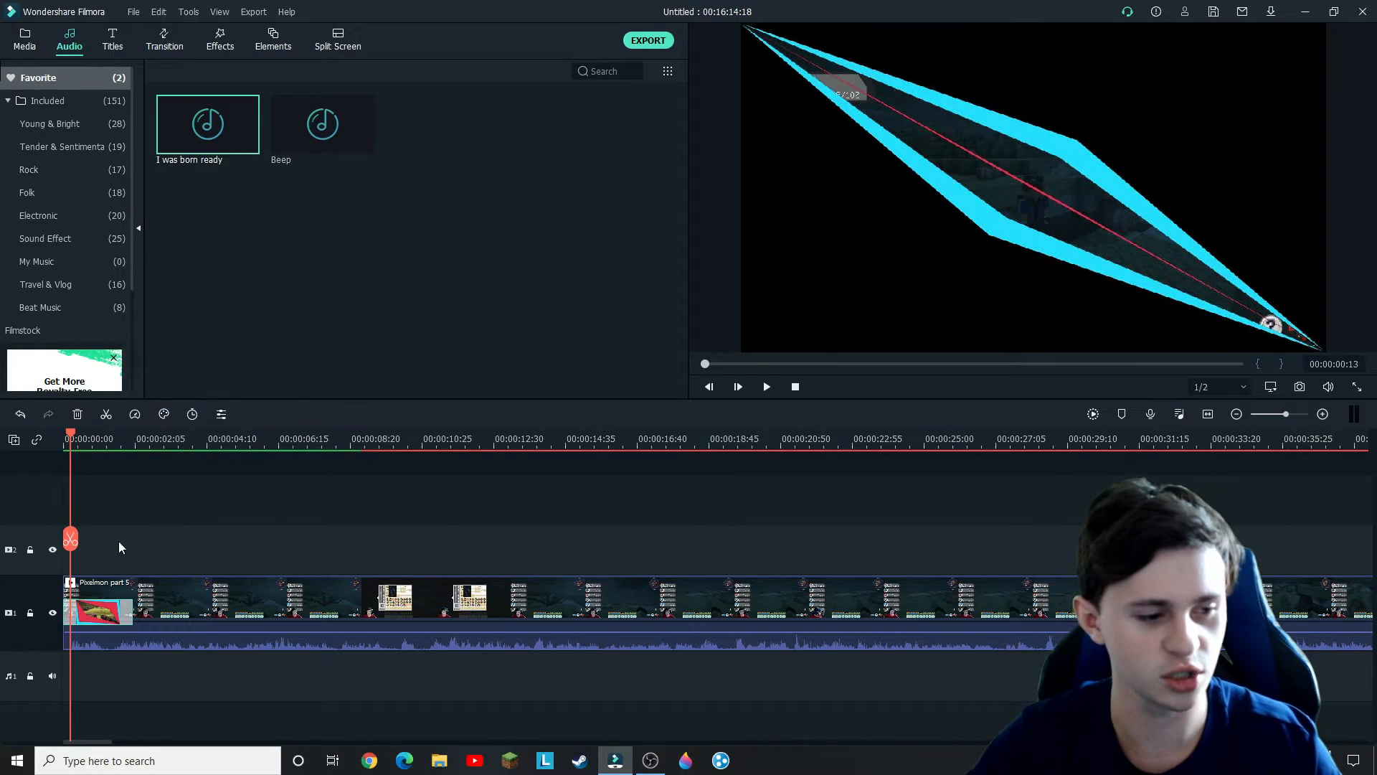
pyautogui.moveTo(82, 541); pyautogui.dragTo(59, 539)
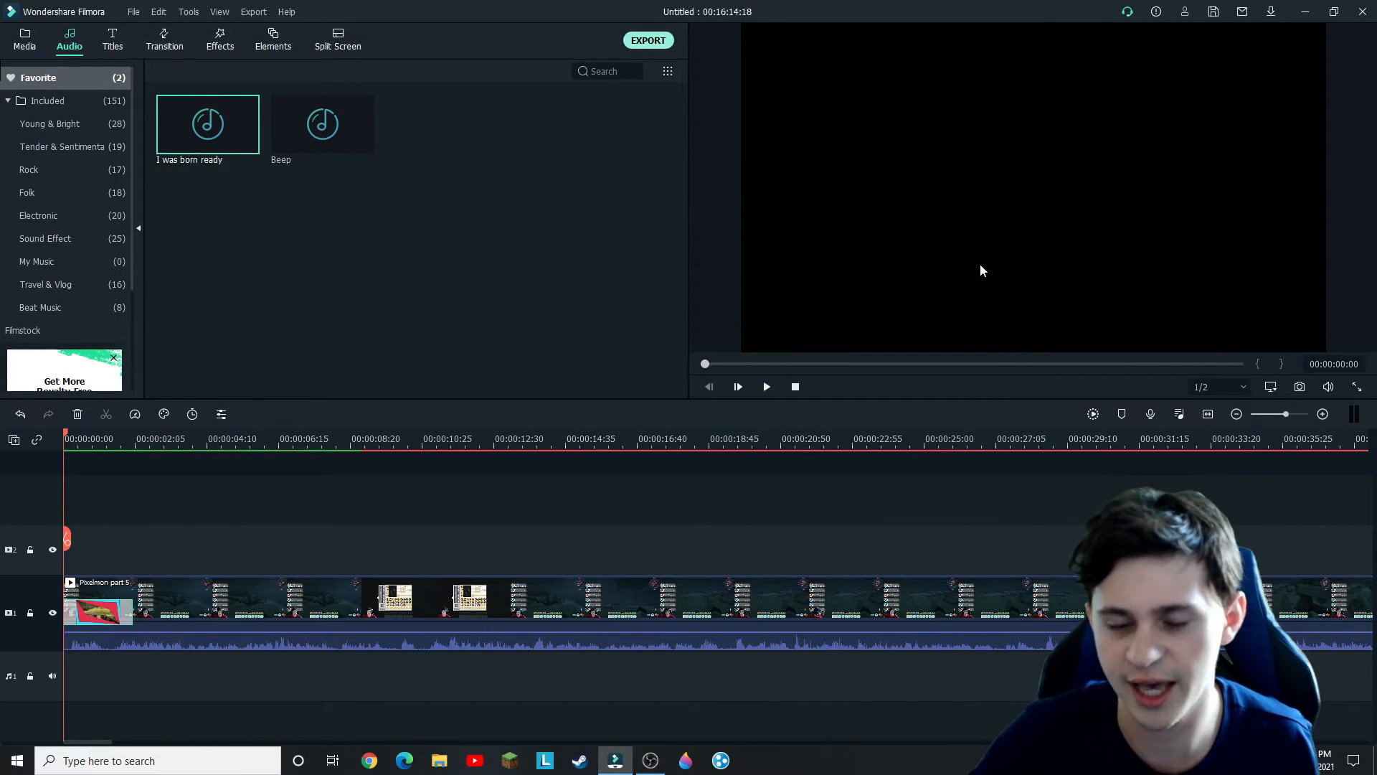
pyautogui.hotkey('ctrl', 'e')
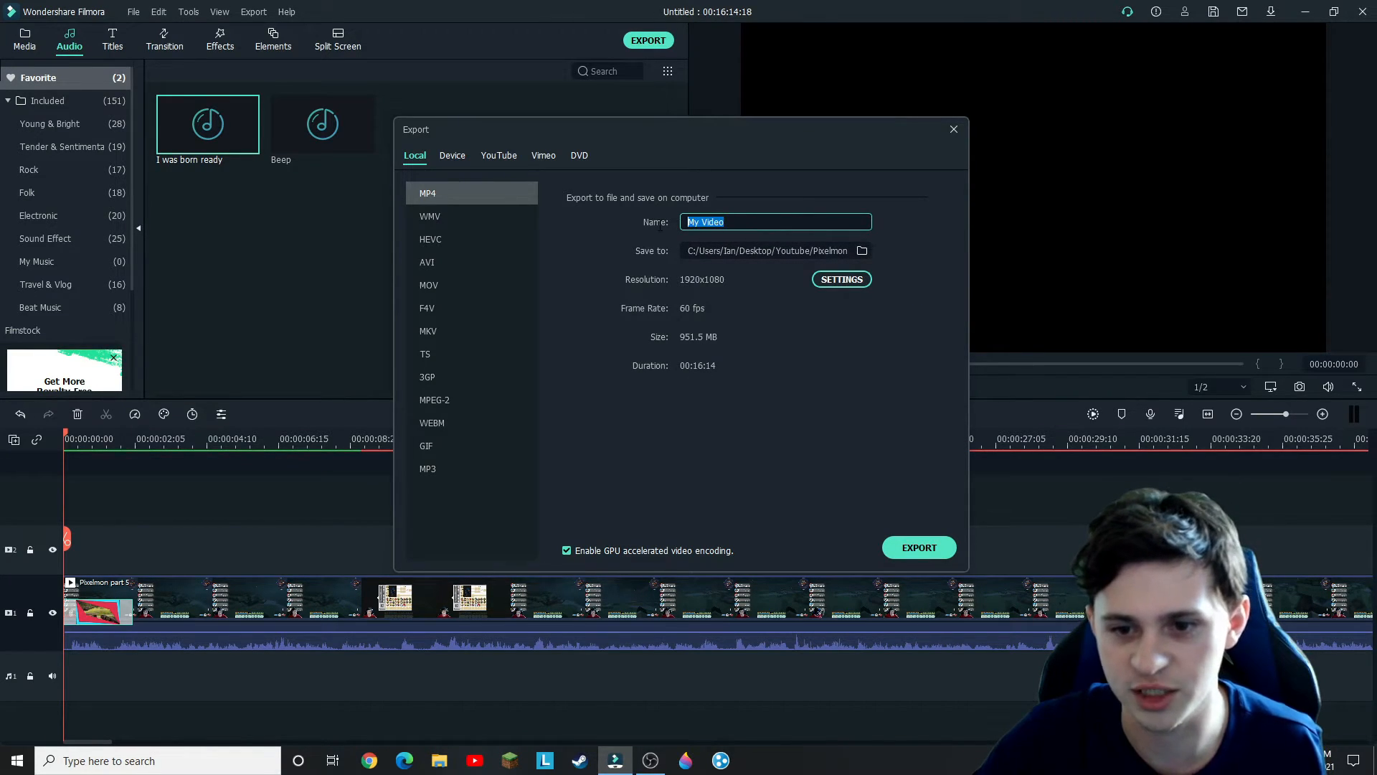
pyautogui.write('pixelmo')
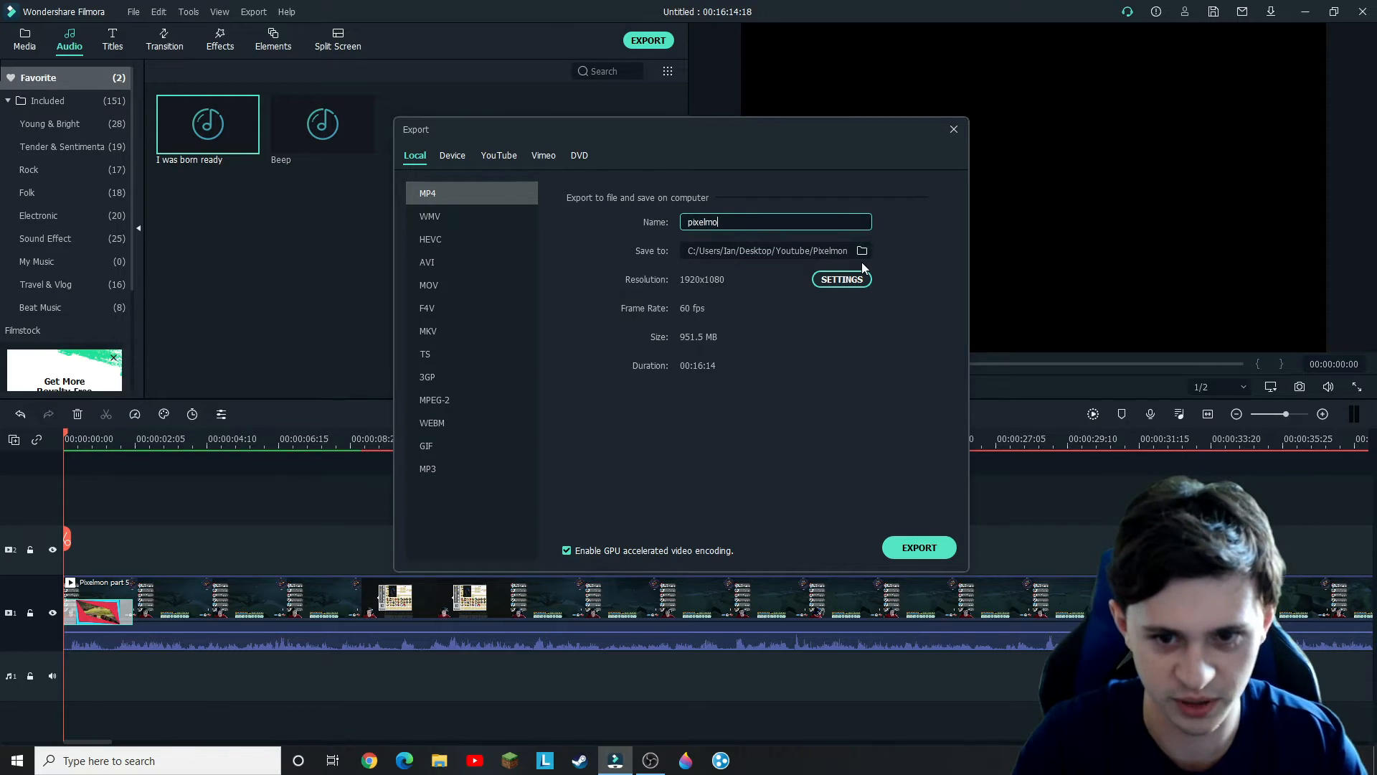
pyautogui.write('n part 5')
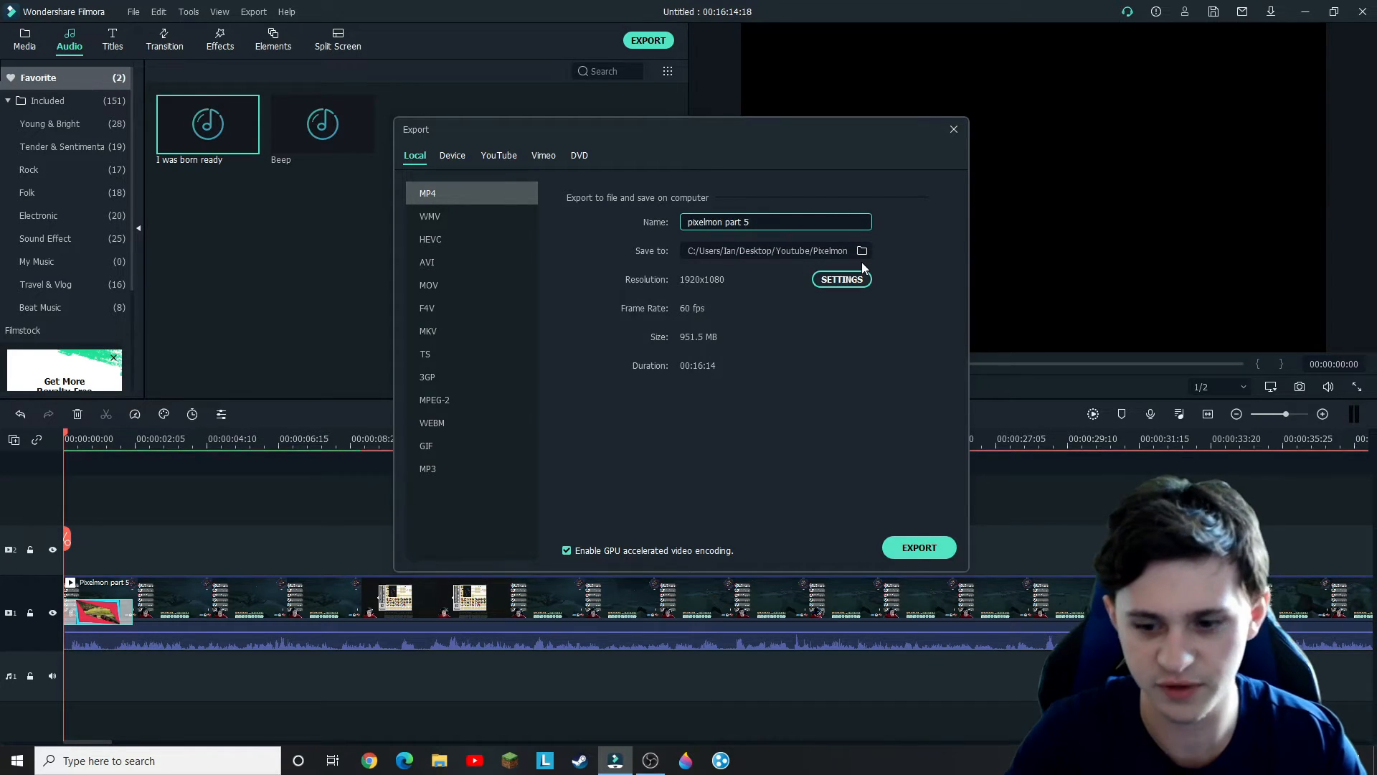
pyautogui.press('Return')
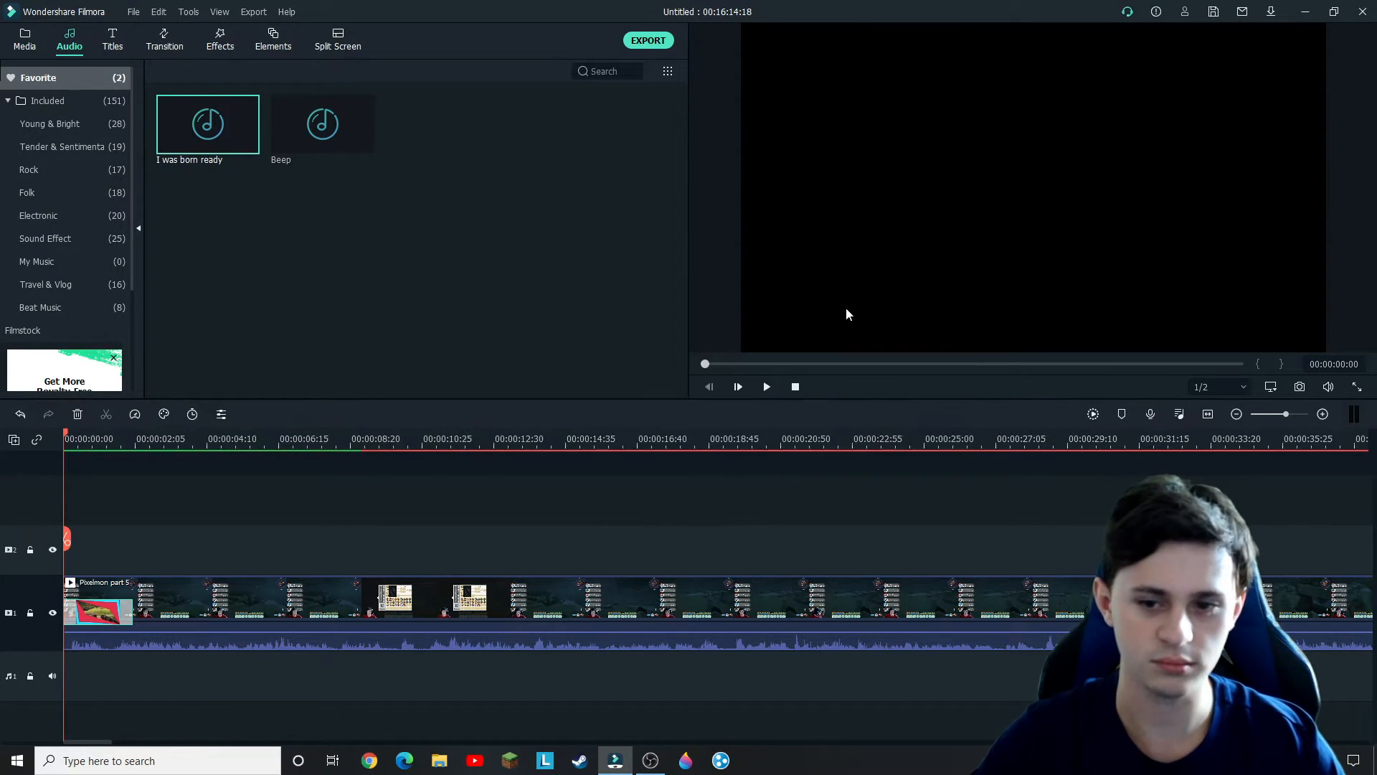